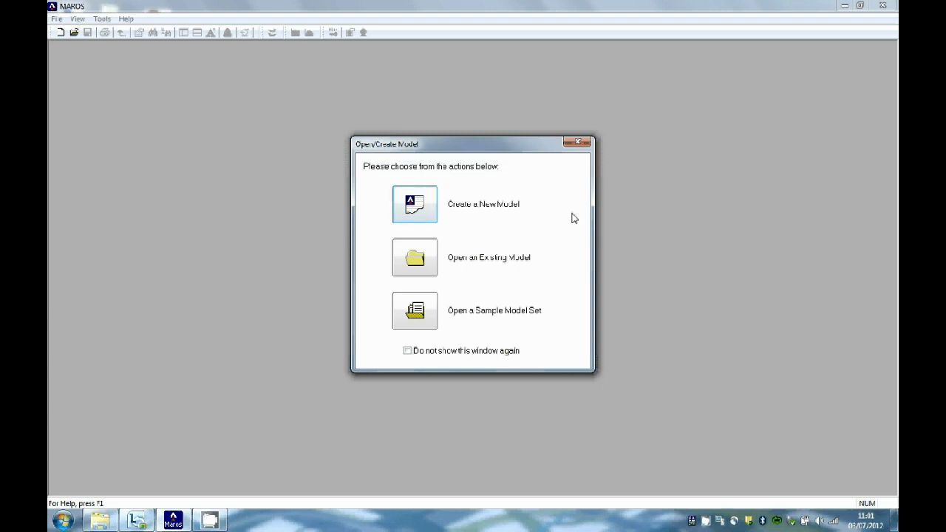
Create a new model with a system life of 10 years, a design capacity of 500 mmscf per day and 100 simulations
left_click(417, 206)
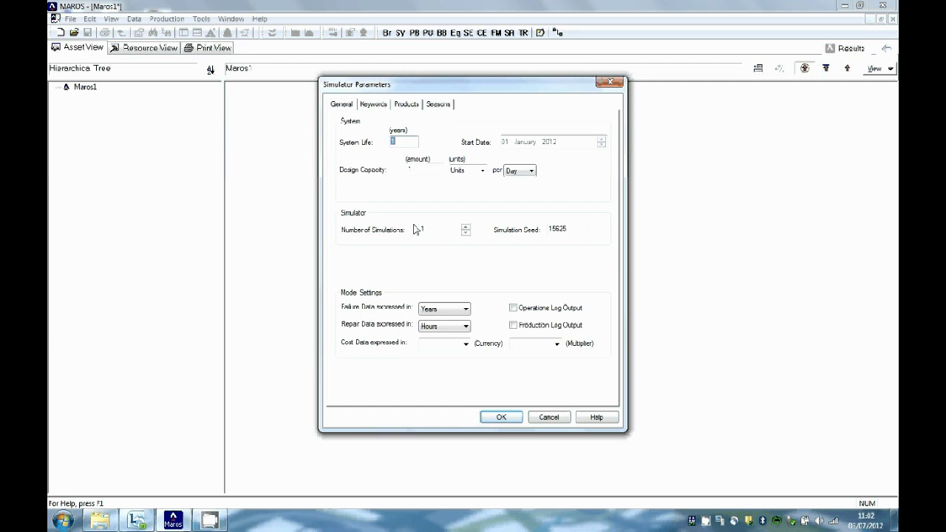
type("10")
left_click_drag(428, 167, 403, 171)
type("500")
left_click(482, 170)
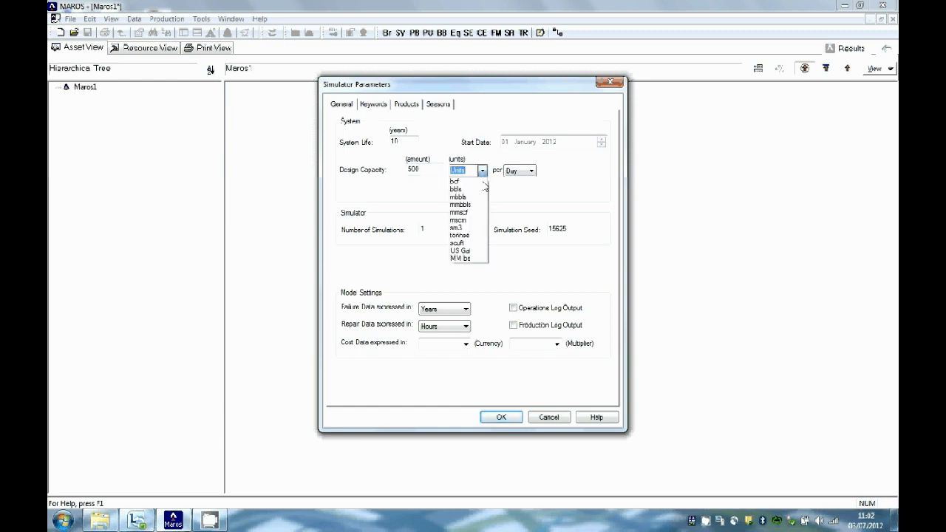
left_click(480, 213)
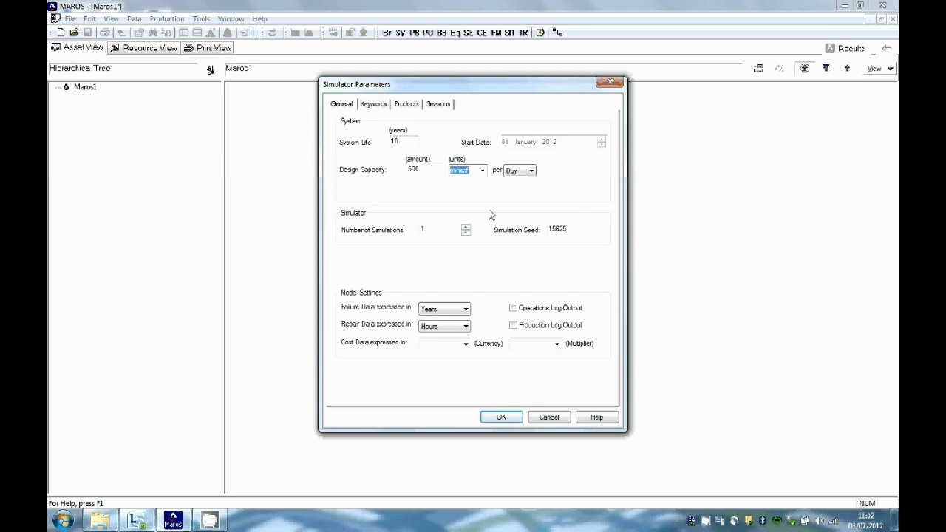
left_click(444, 229)
type("00")
left_click(502, 417)
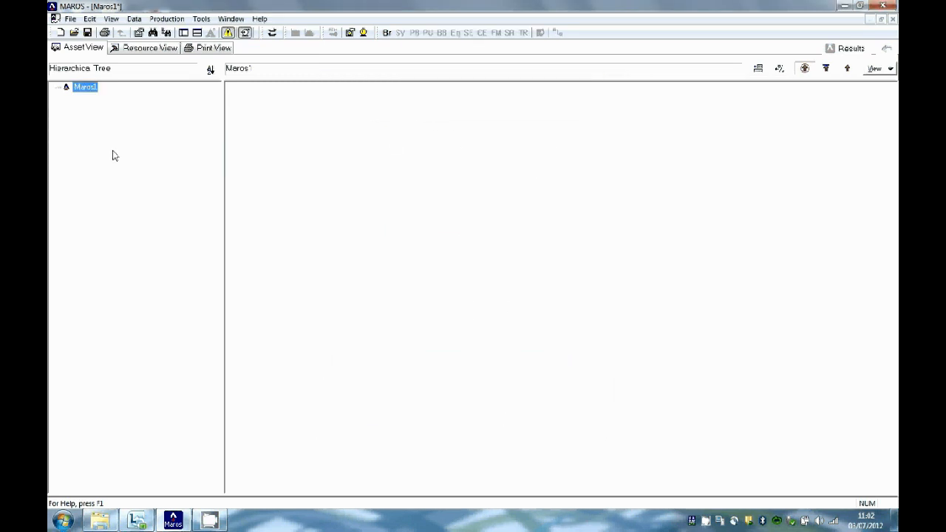
Save the model as Gas Network.jmsp in the Models folder, replacing the existing file
left_click(70, 20)
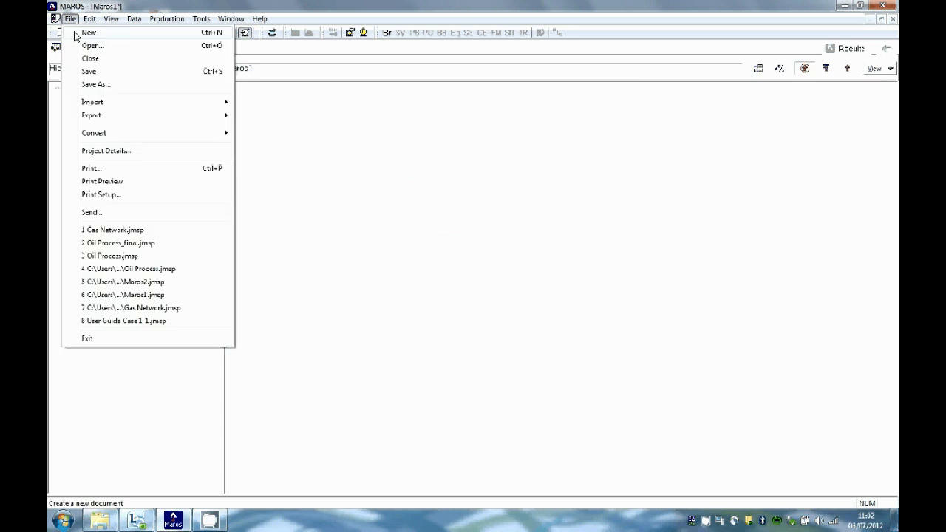
left_click(100, 82)
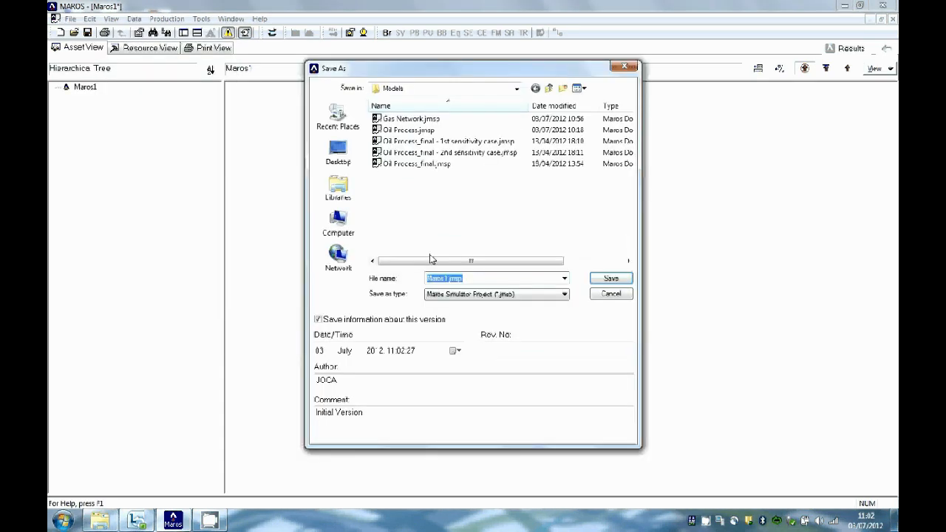
left_click(400, 119)
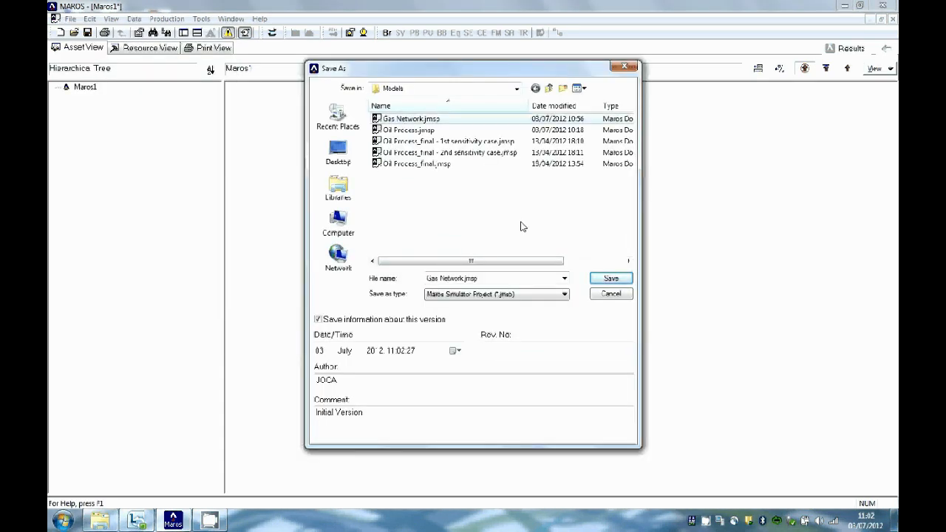
left_click(601, 283)
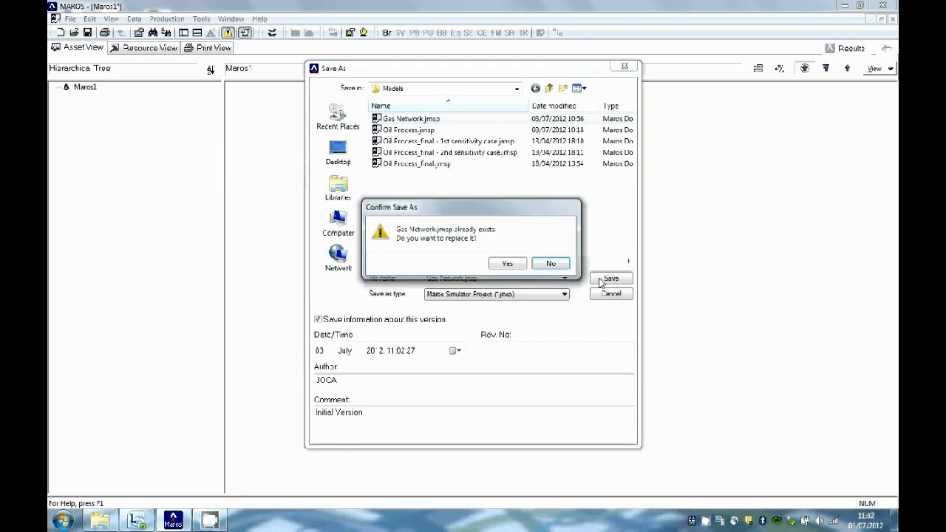
left_click(504, 267)
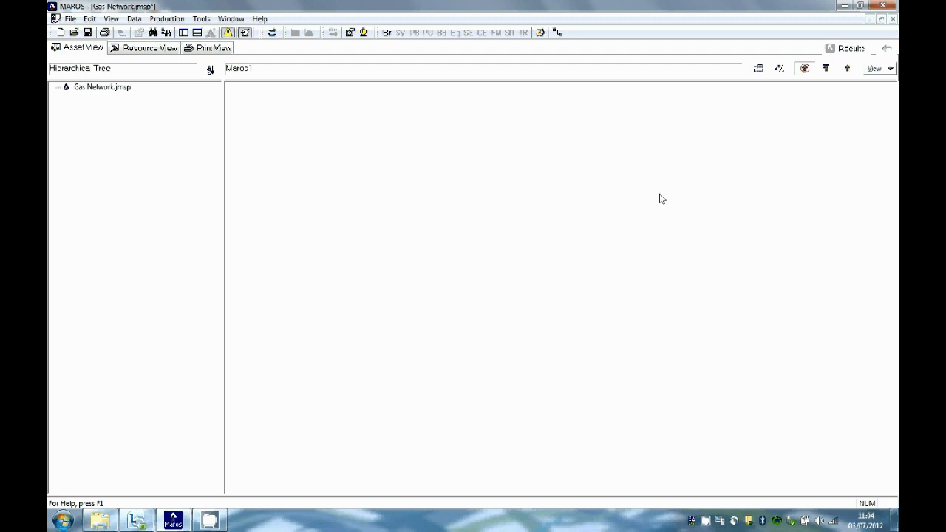
Add a Compressor Station branch from the symbol library to the empty network diagram and name it Station A
left_click(889, 50)
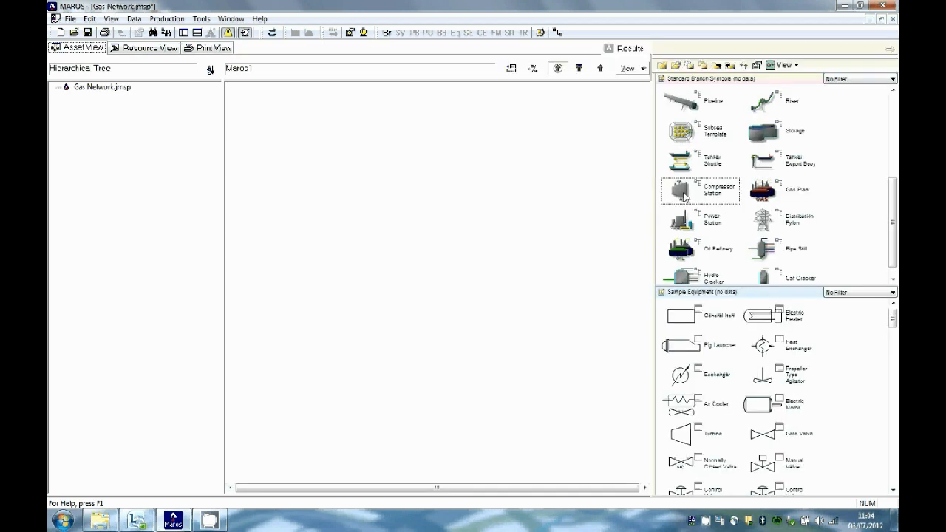
left_click_drag(684, 196, 273, 120)
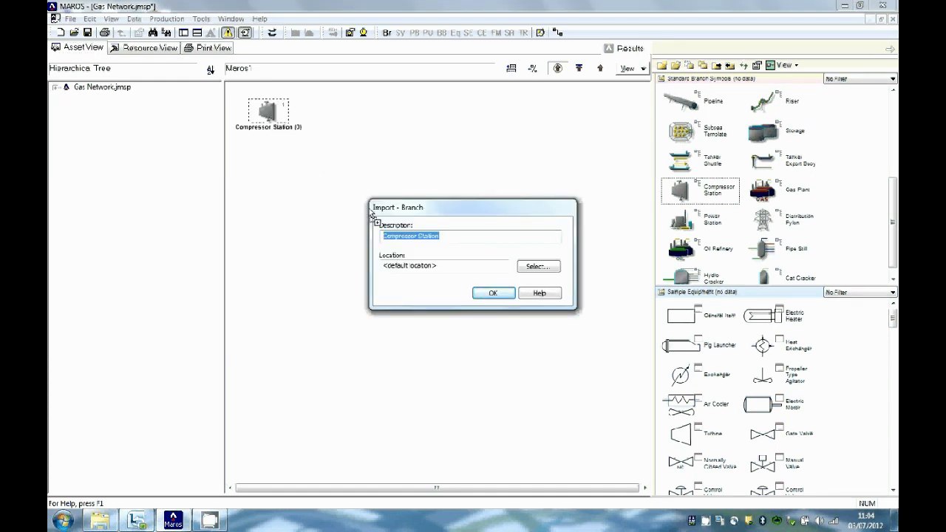
key("BackSpace")
type("St")
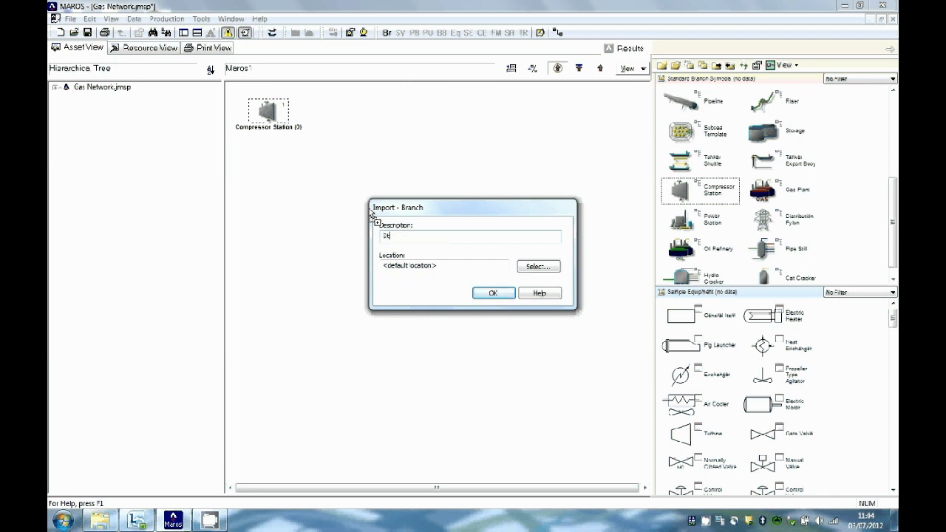
type("ation A")
left_click(493, 292)
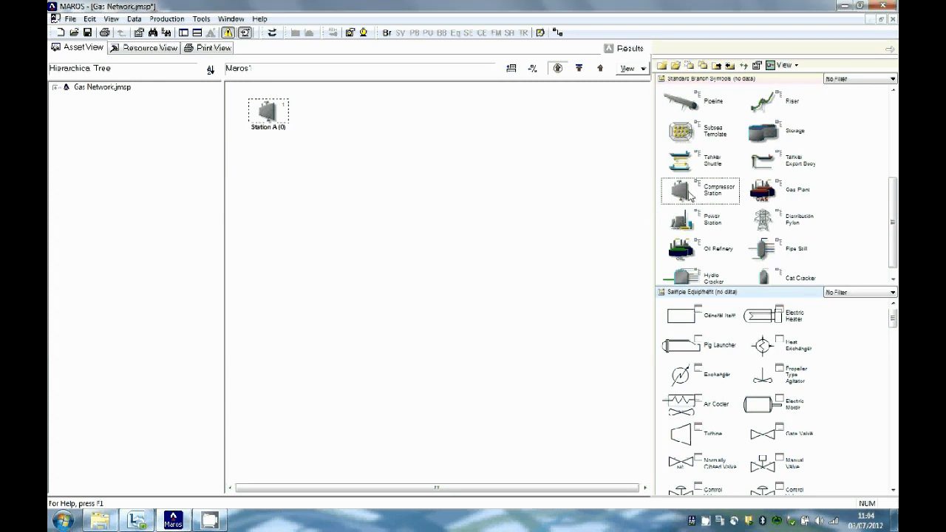
Add a second Compressor Station branch below Station A and name it Station B
left_click_drag(692, 194, 268, 220)
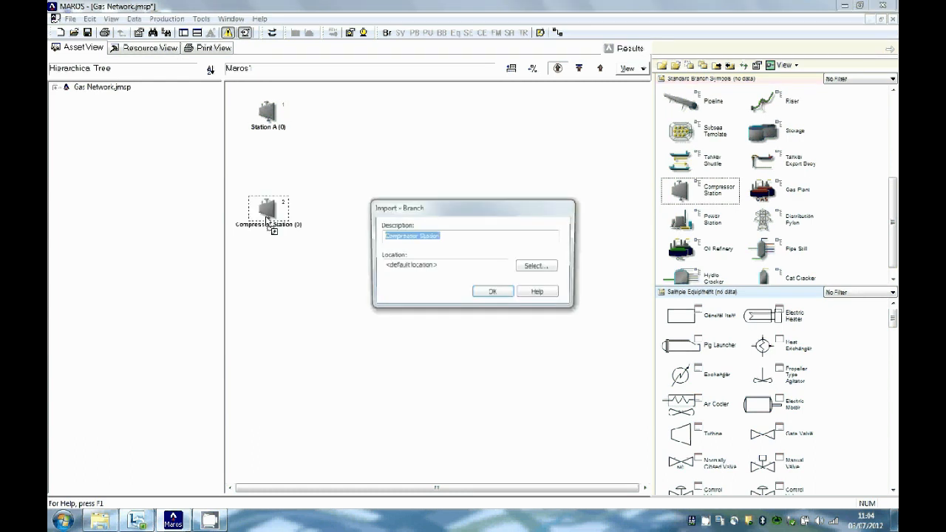
key("BackSpace")
type("Sta")
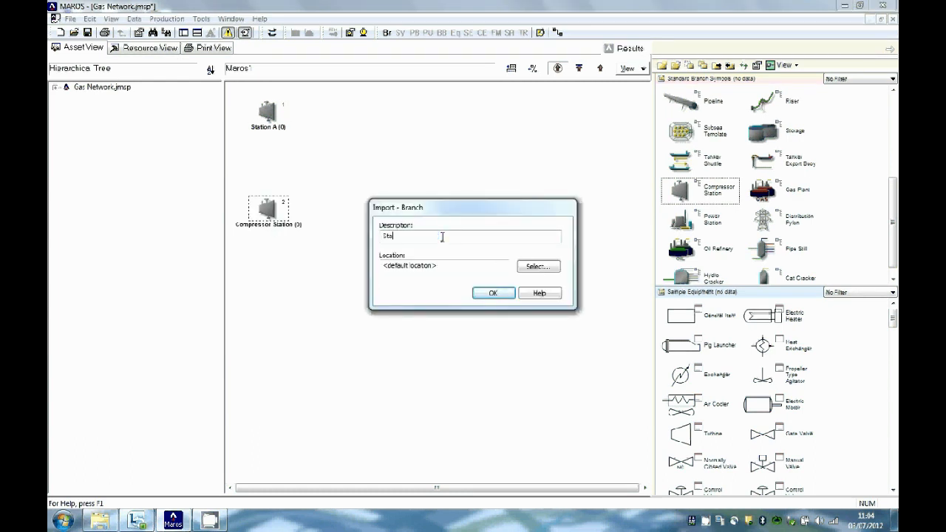
type("tion B")
left_click(492, 293)
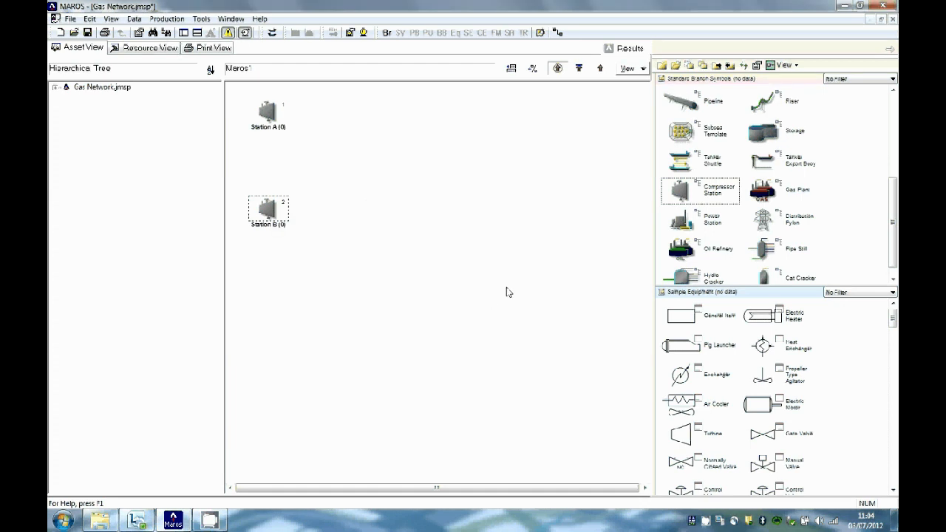
Add a third Compressor Station branch beyond the two stations and name it CPF
left_click_drag(683, 193, 458, 158)
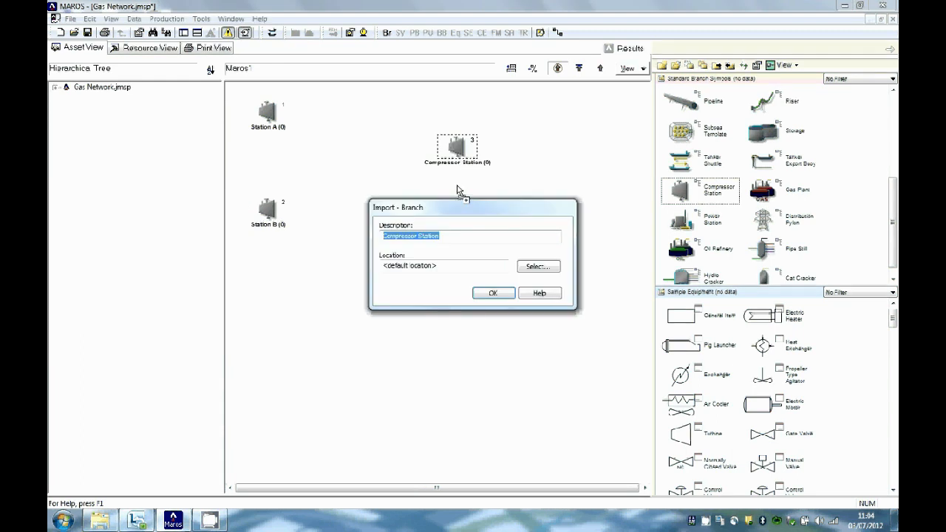
type("CPF")
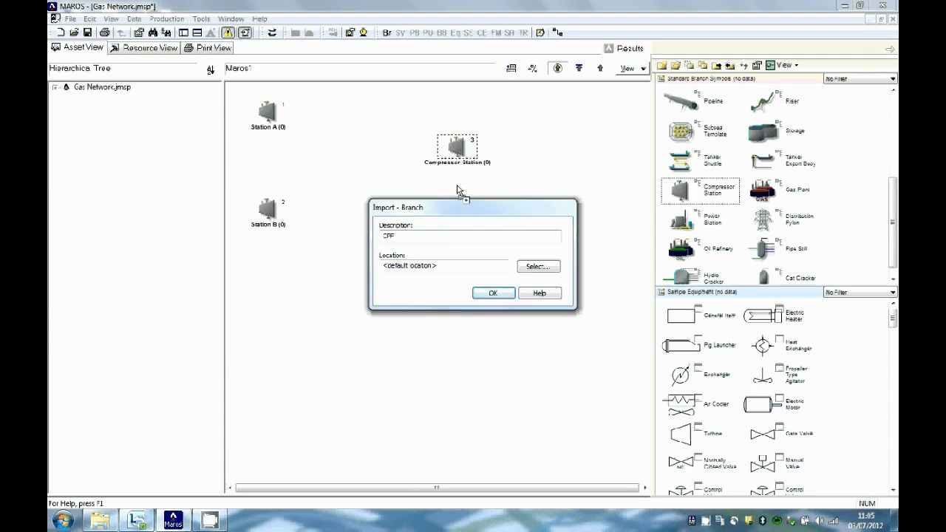
left_click(489, 294)
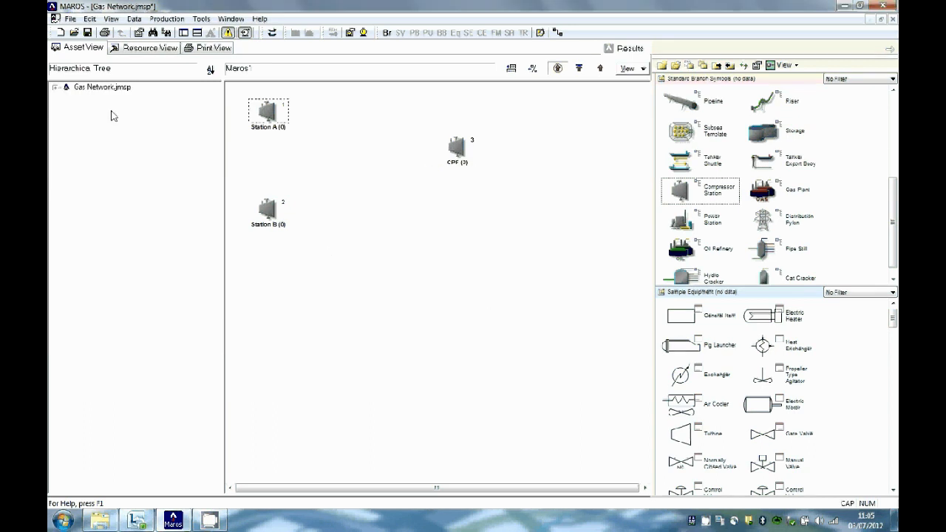
Hide the symbol library and link Station A and Station B to the CPF branch
left_click(102, 88)
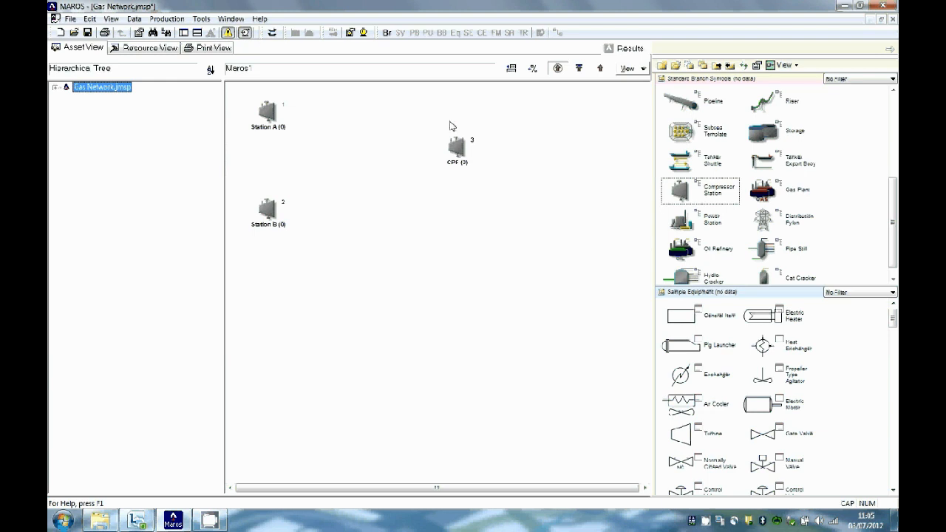
left_click(890, 49)
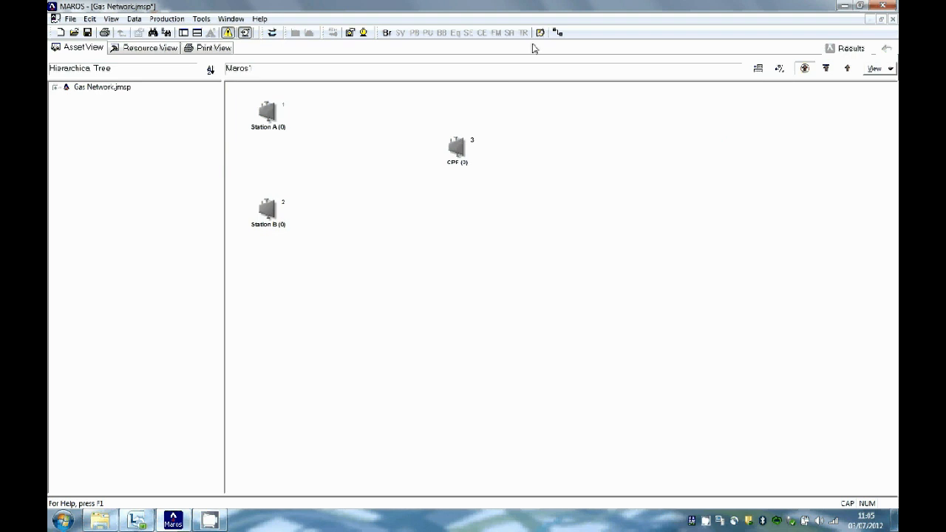
left_click(558, 34)
left_click_drag(445, 149, 284, 113)
left_click_drag(445, 152, 287, 221)
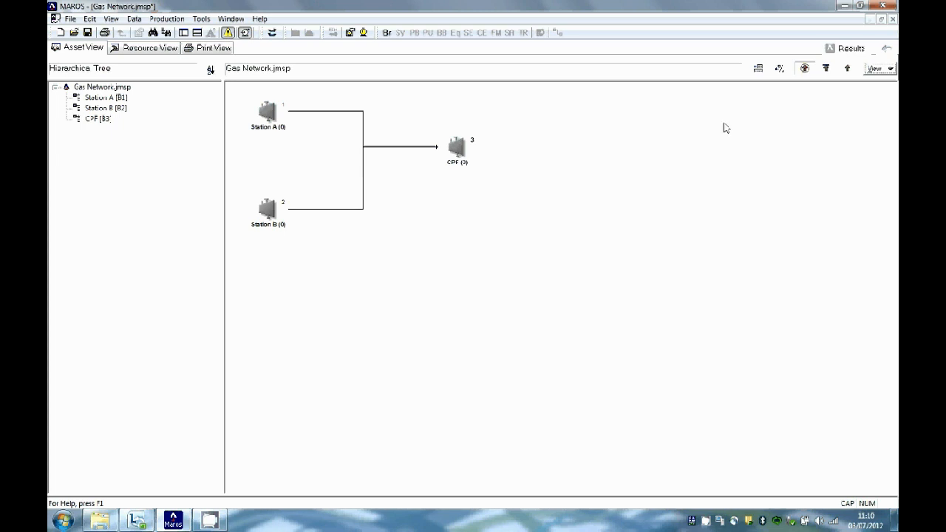
Insert a date series of 10 rows with Year step units into the network's flow table
left_click(878, 68)
mouse_move(855, 101)
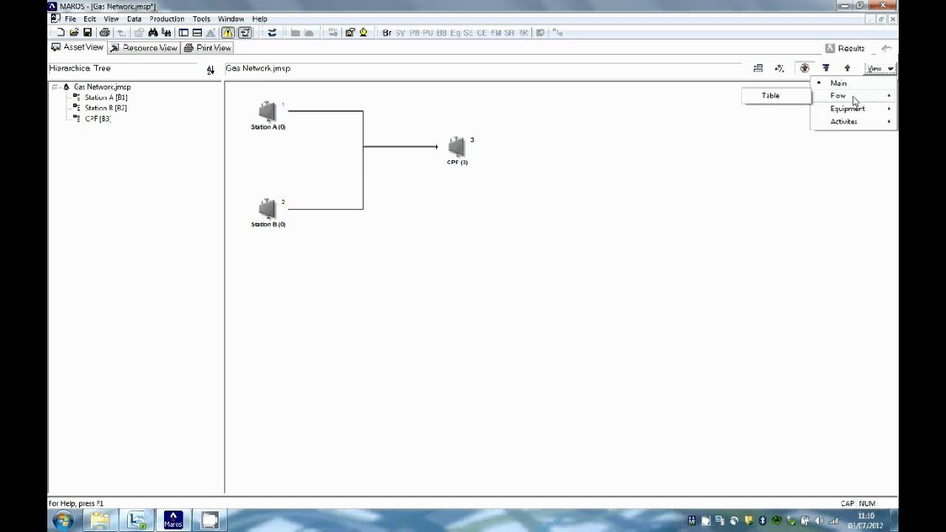
left_click(794, 96)
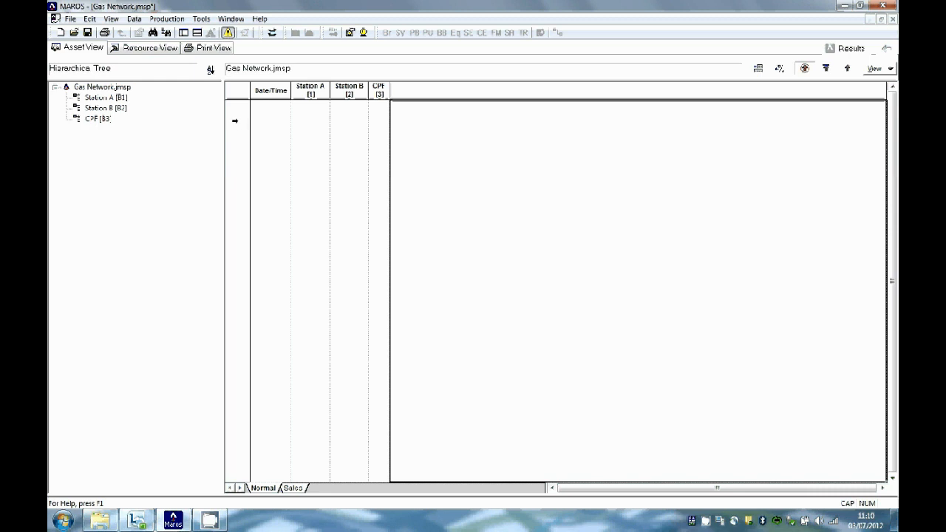
right_click(235, 121)
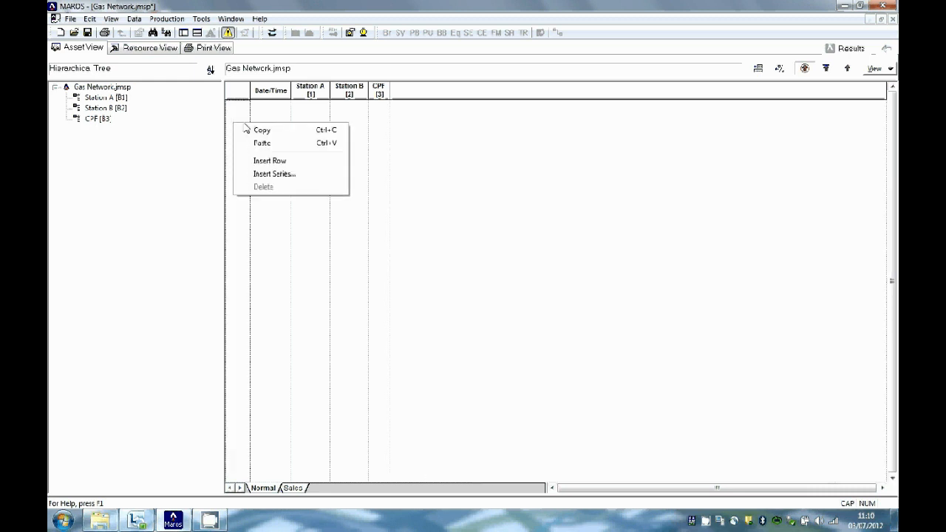
left_click(291, 174)
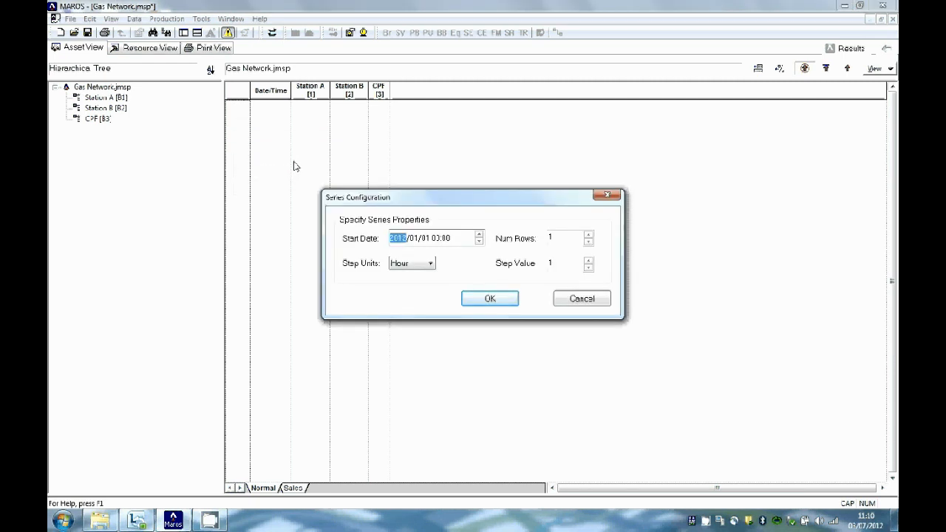
left_click(588, 235)
left_click(588, 234)
left_click(588, 235)
left_click(588, 234)
left_click(588, 234)
left_click(588, 234)
left_click(589, 235)
left_click(589, 234)
left_click(431, 264)
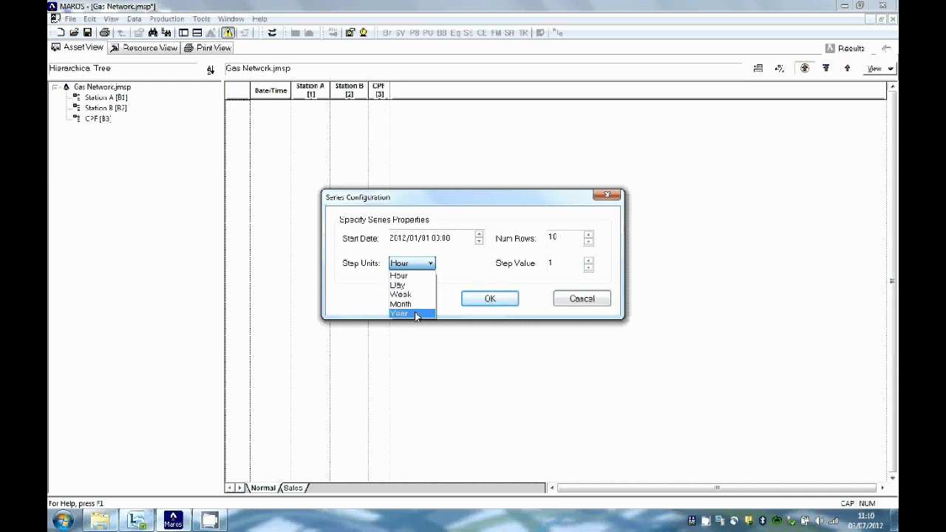
left_click(416, 316)
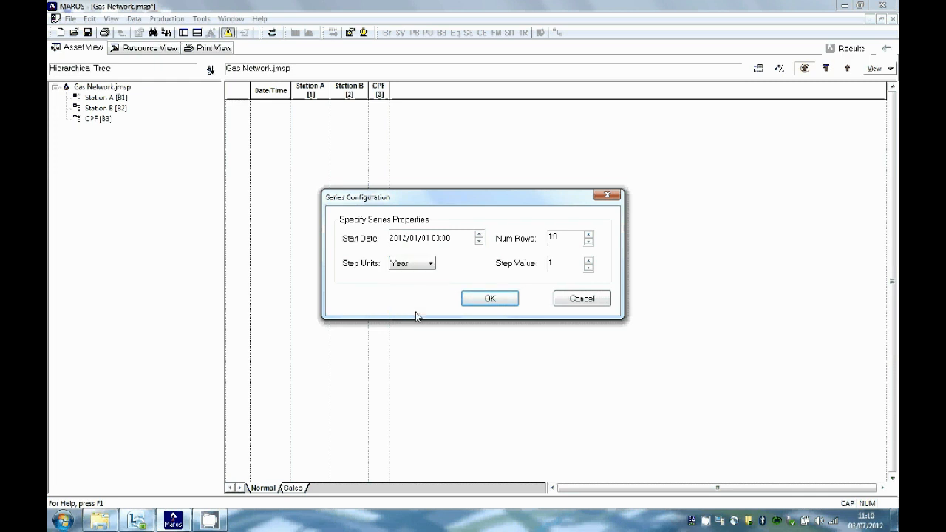
left_click(491, 299)
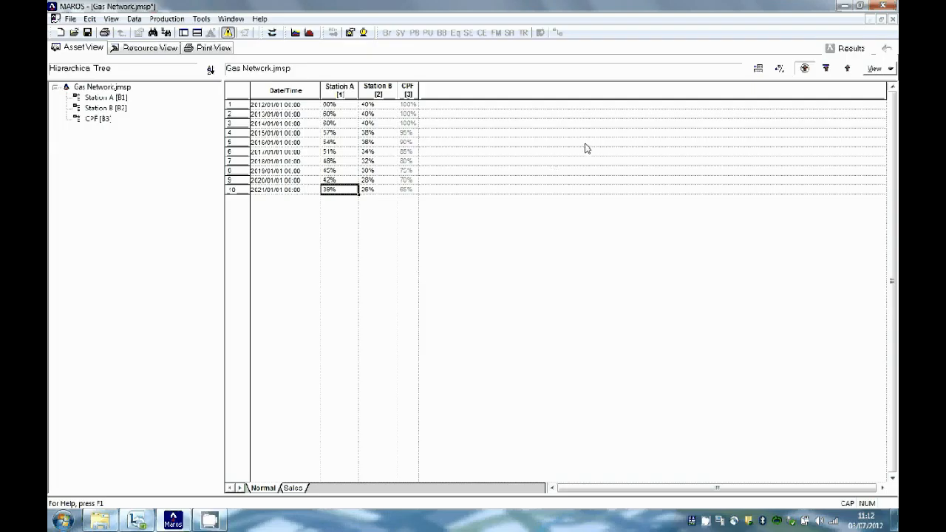
Return to the main network view and add a system block inside Station A
left_click(875, 69)
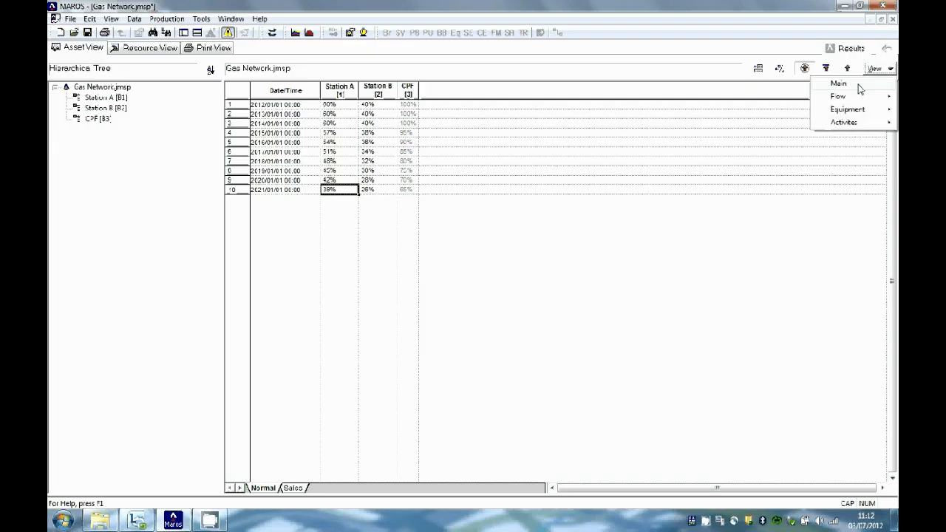
left_click(861, 93)
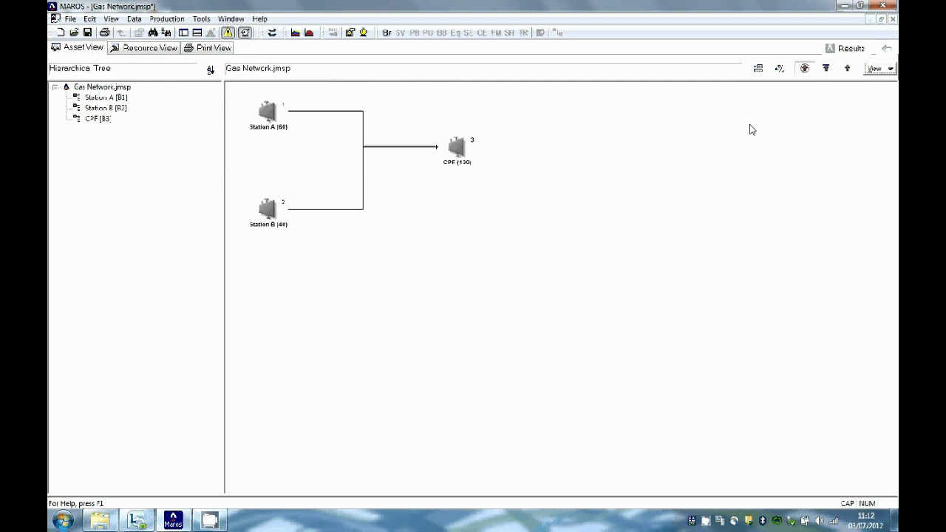
left_click(263, 110)
left_click(121, 99)
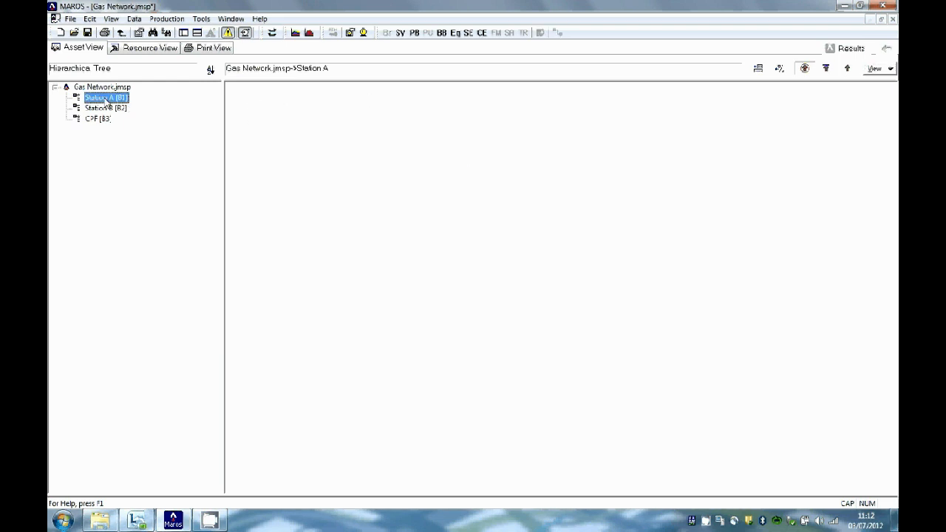
left_click(401, 34)
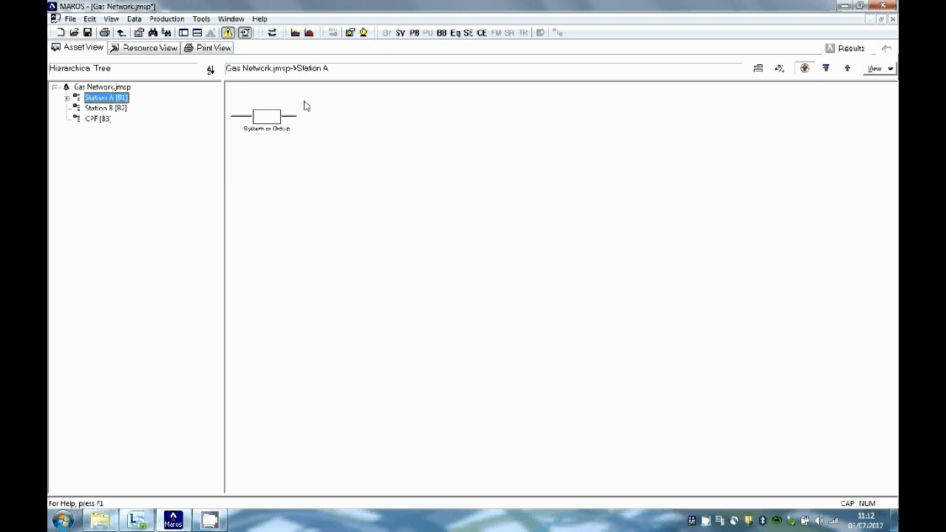
Name the new system block inside Station A Compression A
right_click(264, 120)
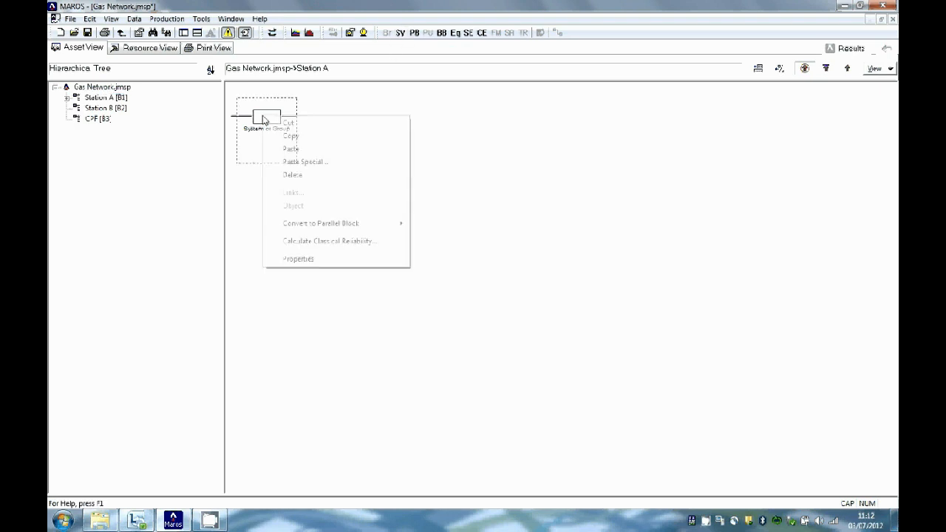
left_click(298, 259)
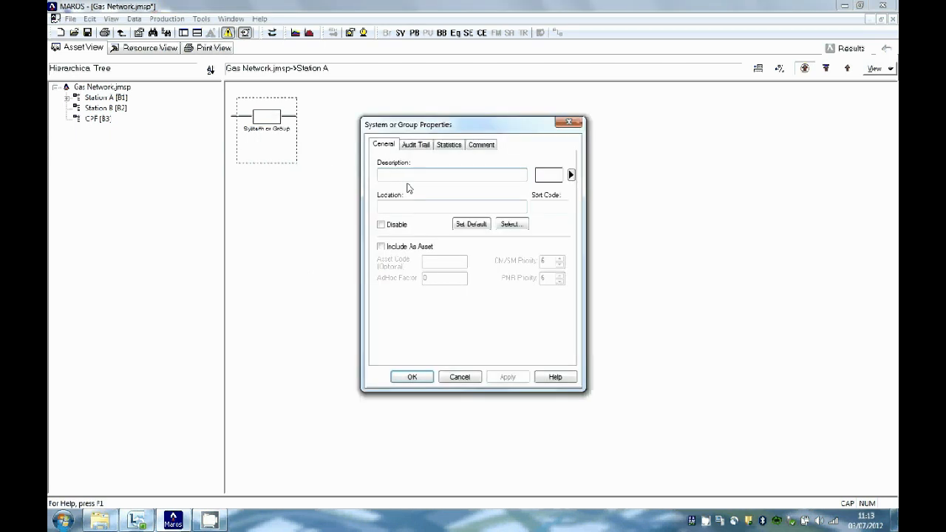
type("cOM")
key("BackSpace")
key("BackSpace")
key("BackSpace")
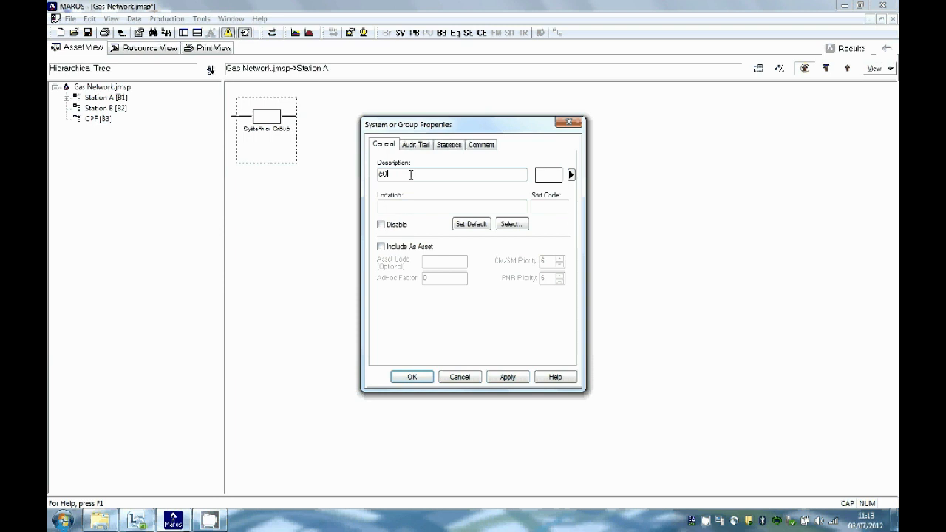
type("Compression A")
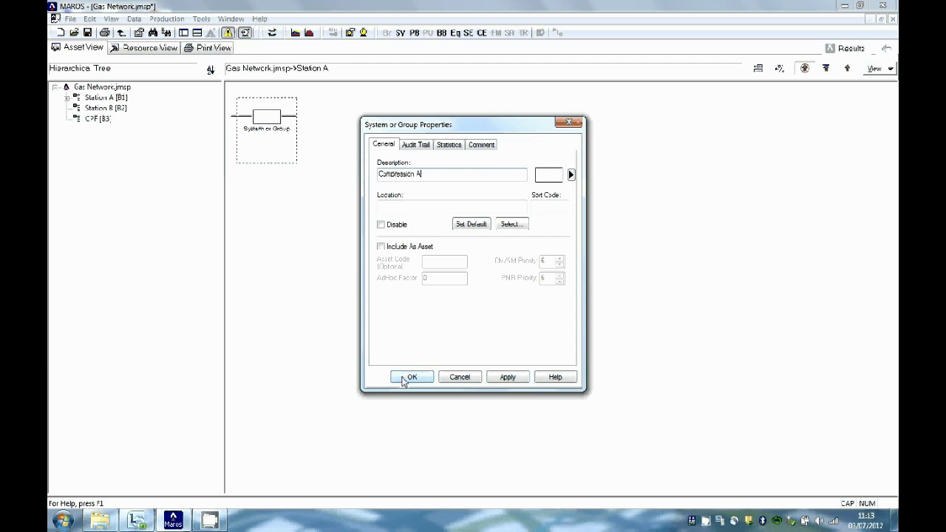
left_click(405, 378)
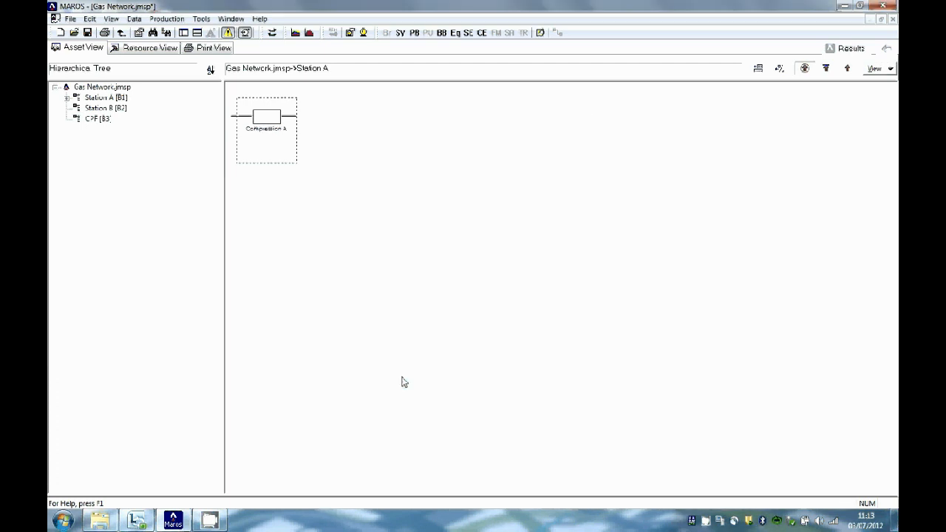
Filter the sample equipment library to compressors and add a Compressor item named Compressor A to the Compression A block
left_click(886, 52)
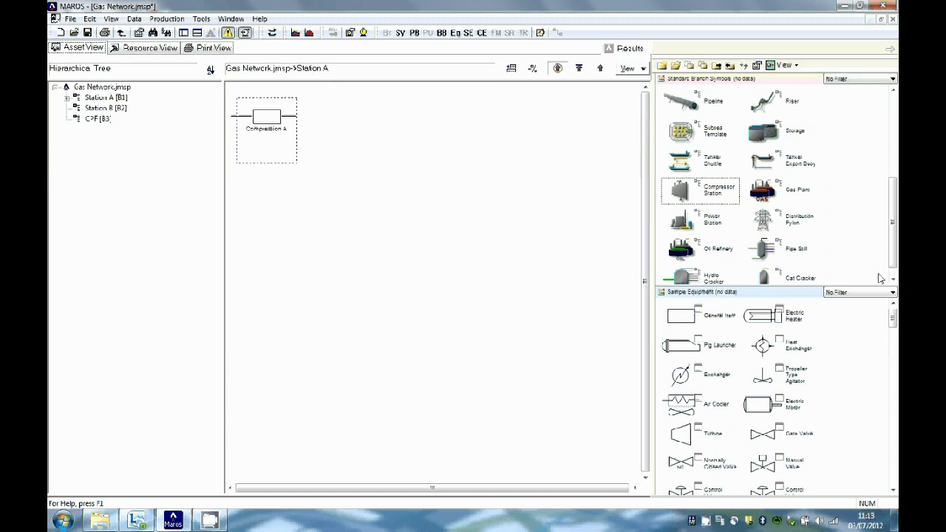
left_click(890, 292)
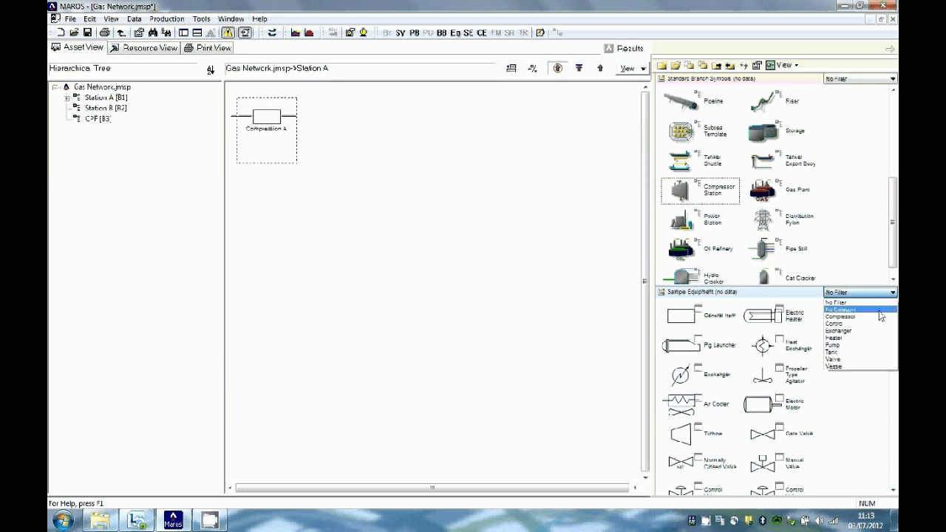
left_click(874, 318)
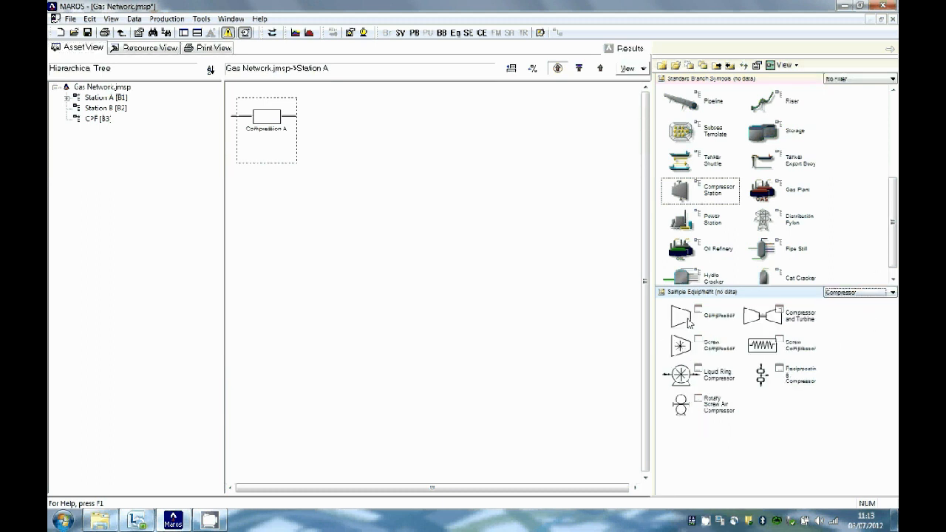
left_click(668, 325)
left_click_drag(667, 326, 267, 128)
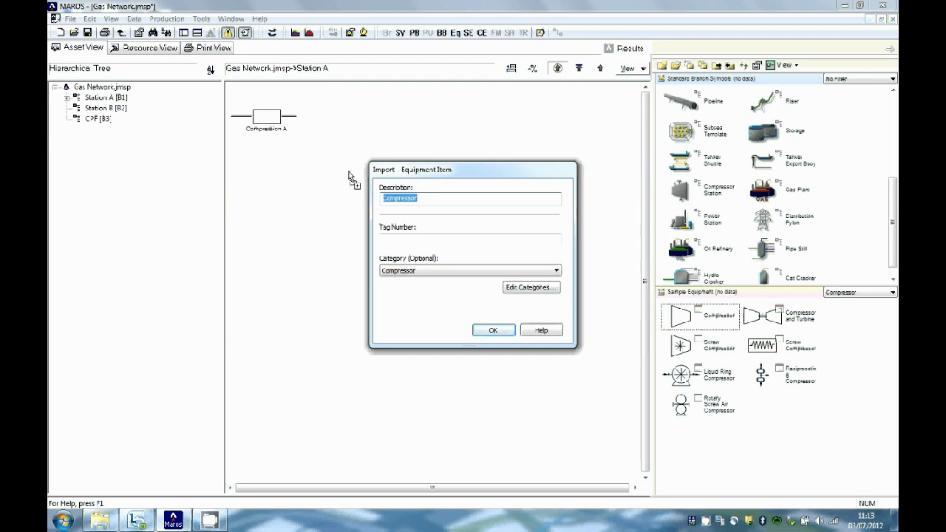
left_click(428, 197)
type("A")
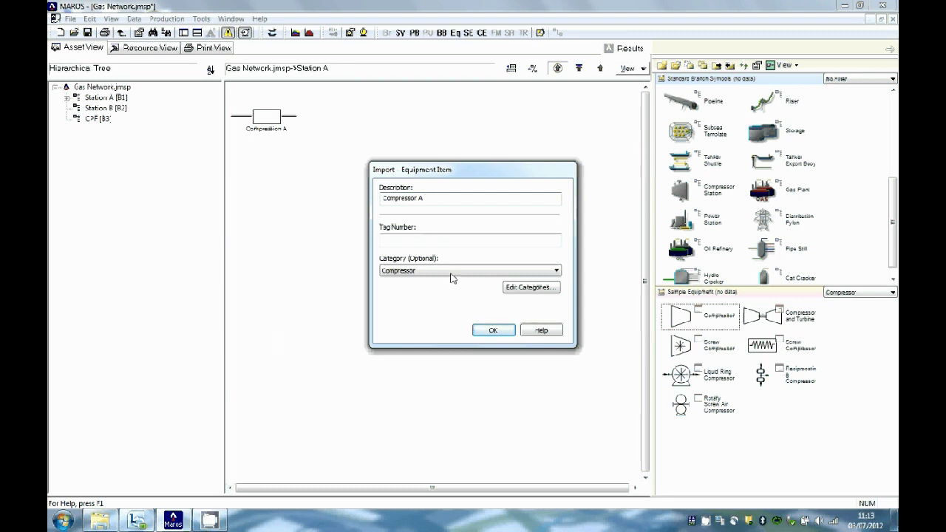
left_click(498, 332)
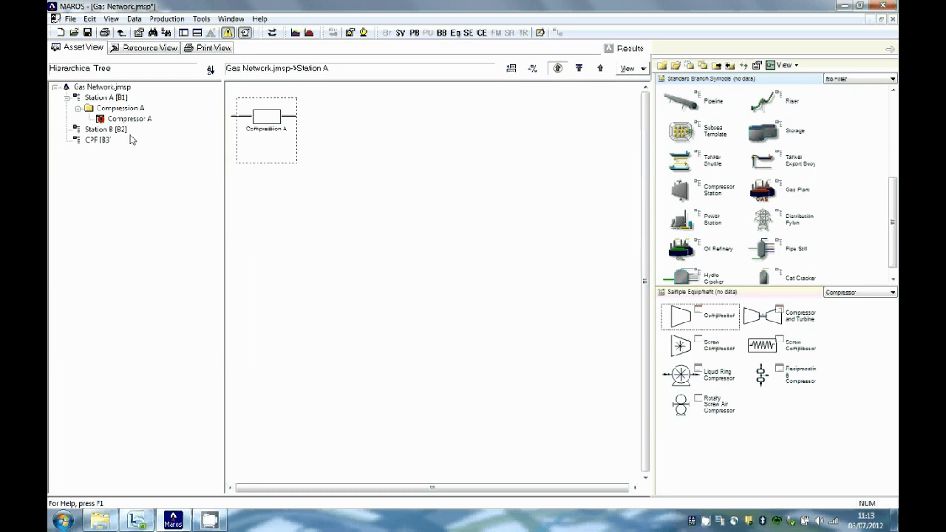
Convert the Compression A system block in Station A to a 2x100% parallel block
right_click(130, 120)
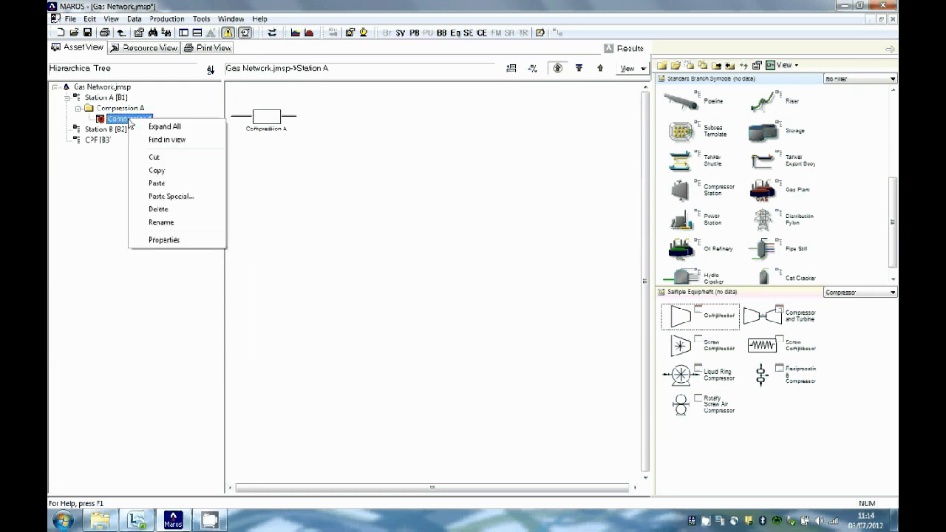
left_click(167, 139)
right_click(264, 121)
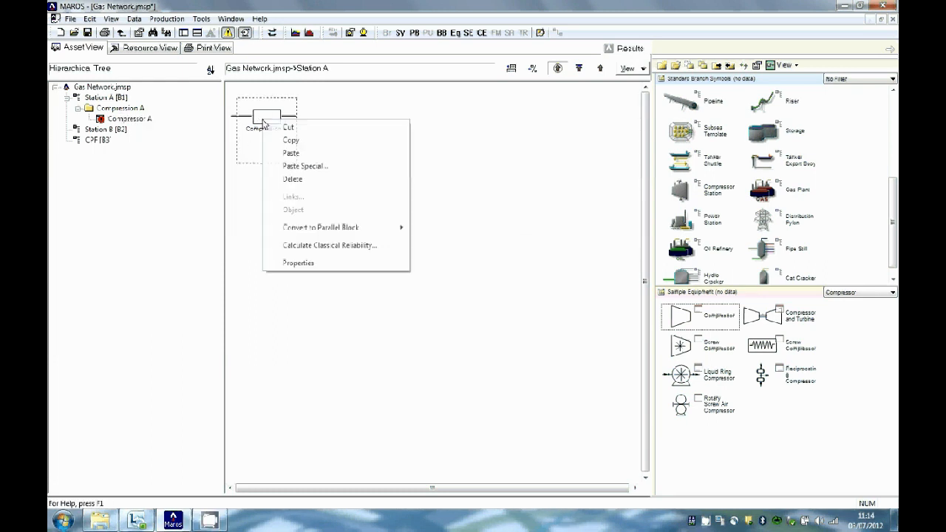
mouse_move(320, 234)
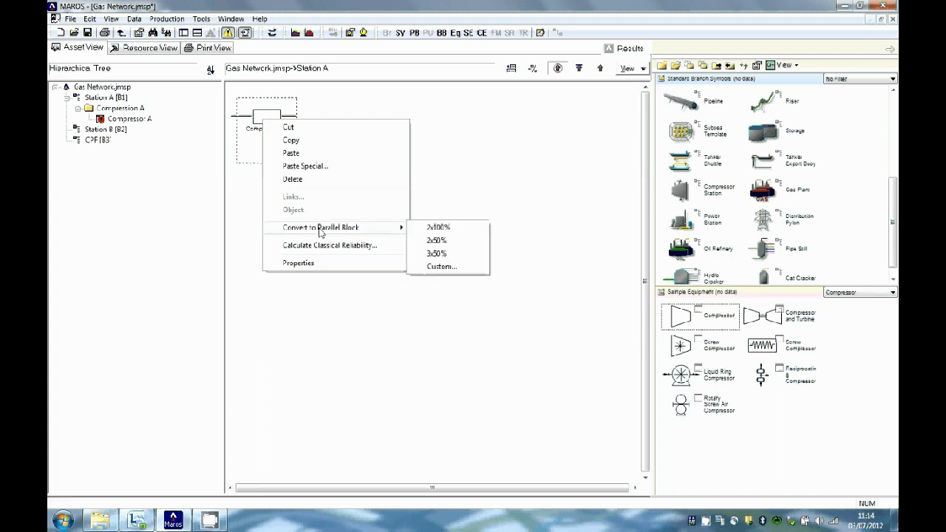
left_click(435, 231)
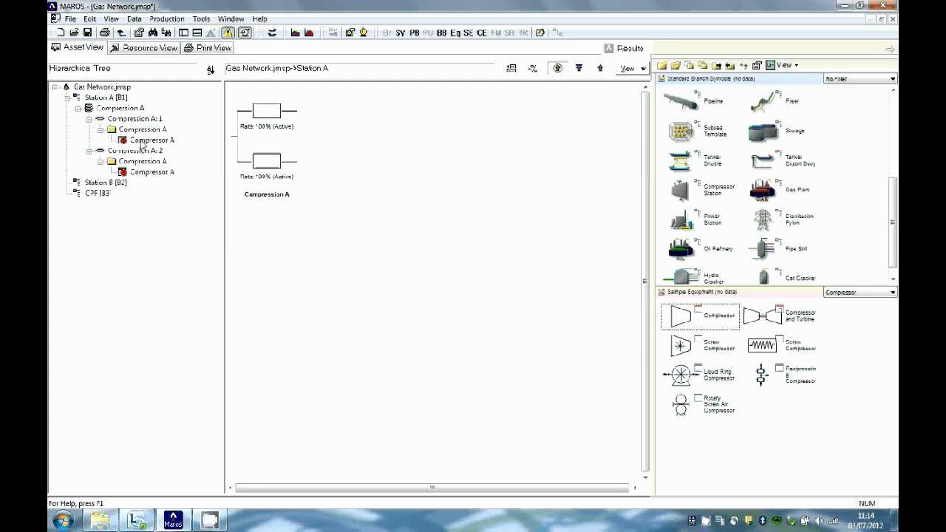
Copy Station A's Compression A parallel block into Station B and expand the copied branch in the hierarchy
right_click(123, 110)
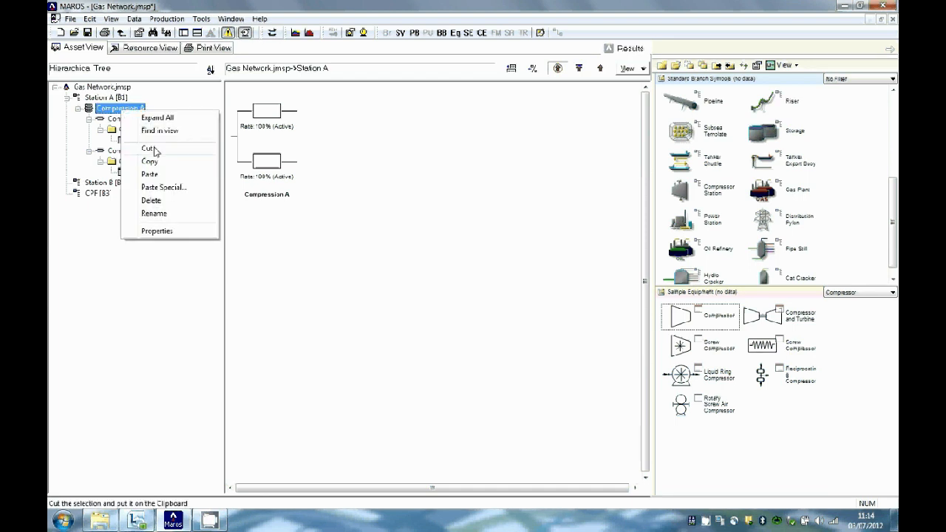
left_click(162, 162)
right_click(106, 185)
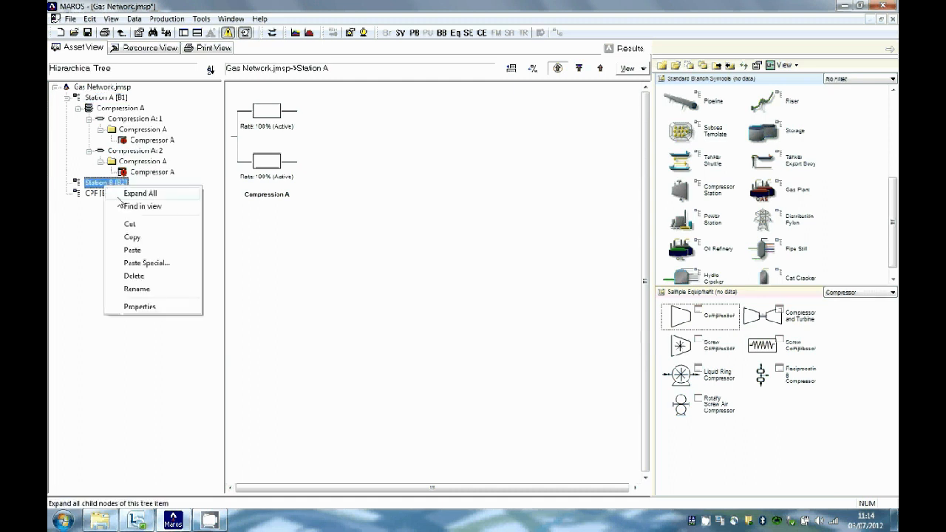
left_click(152, 262)
left_click(67, 183)
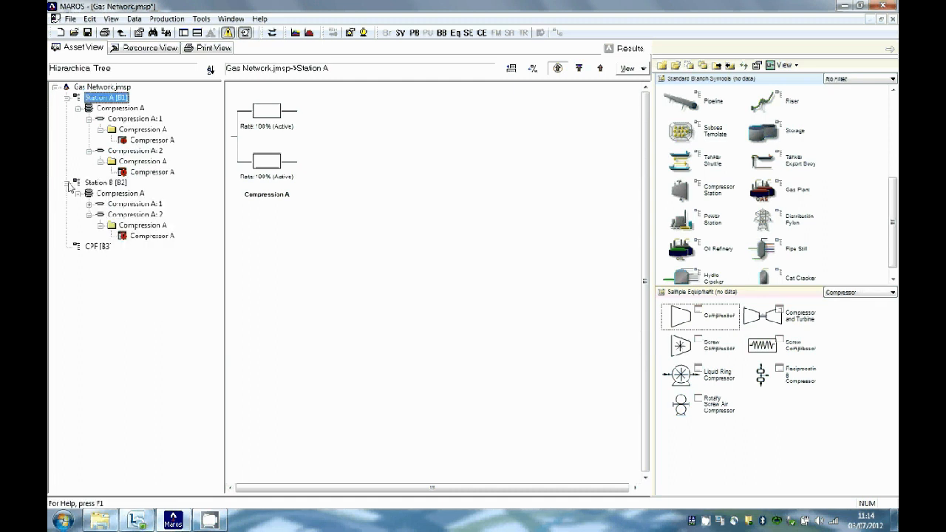
left_click(89, 204)
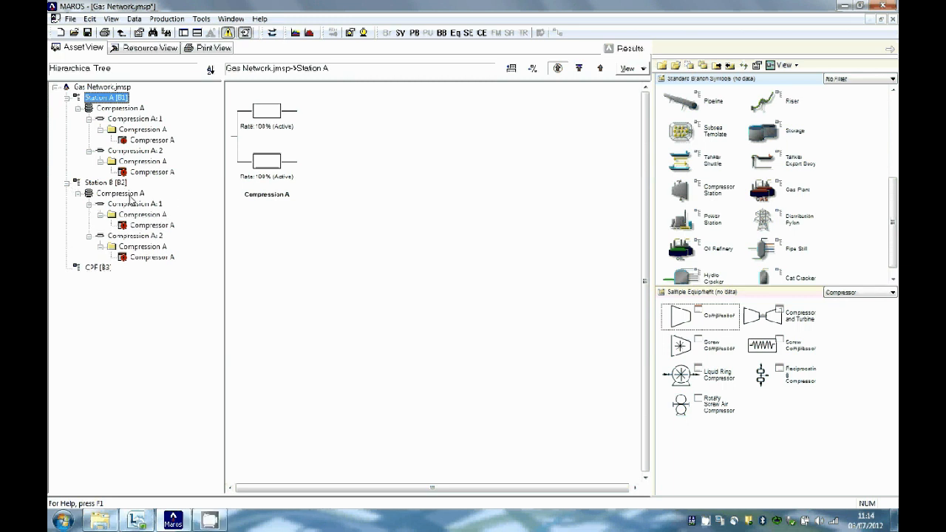
Rename the copied parallel block in Station B as Compression B
left_click(130, 195)
right_click(131, 197)
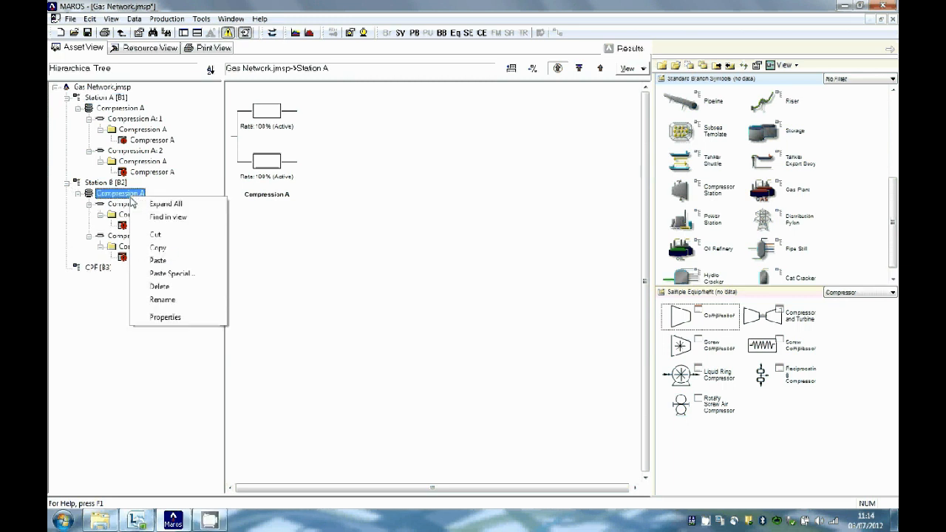
left_click(179, 317)
left_click(395, 185)
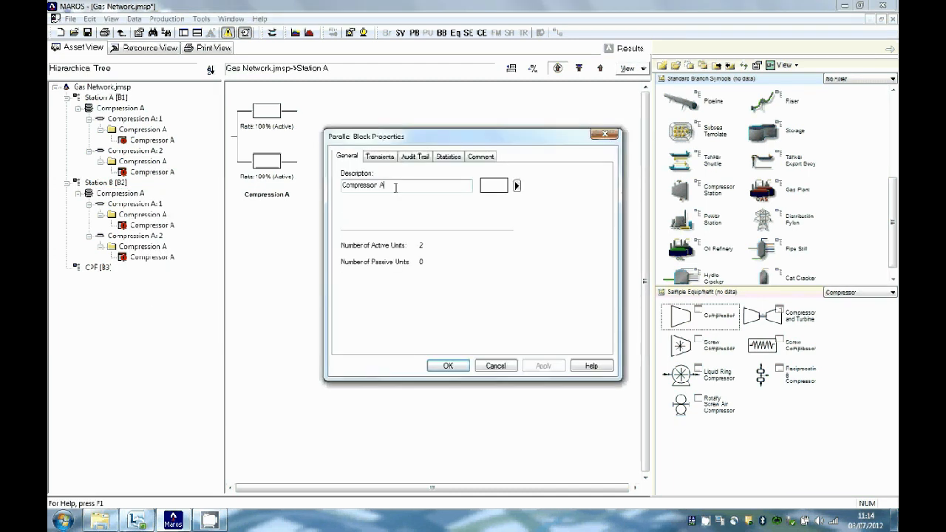
key("BackSpace")
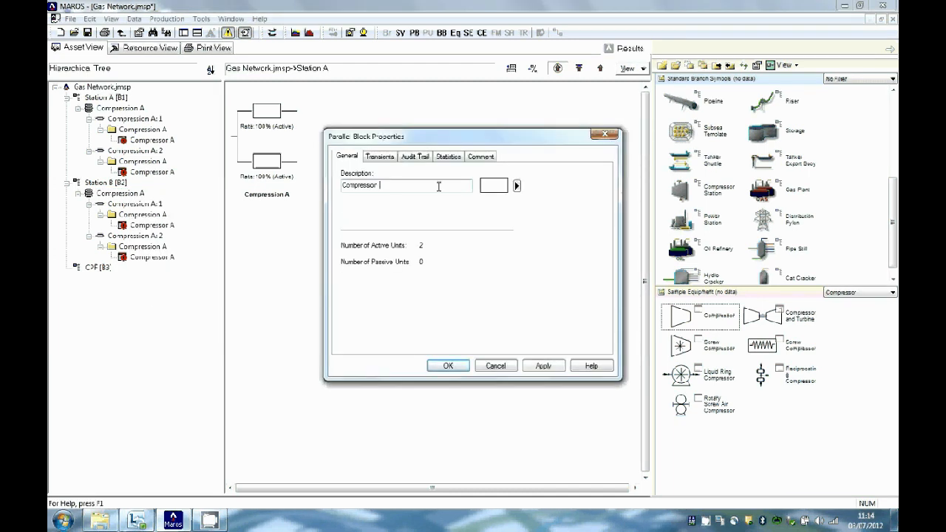
type("B")
left_click(442, 367)
key("Caps_Lock")
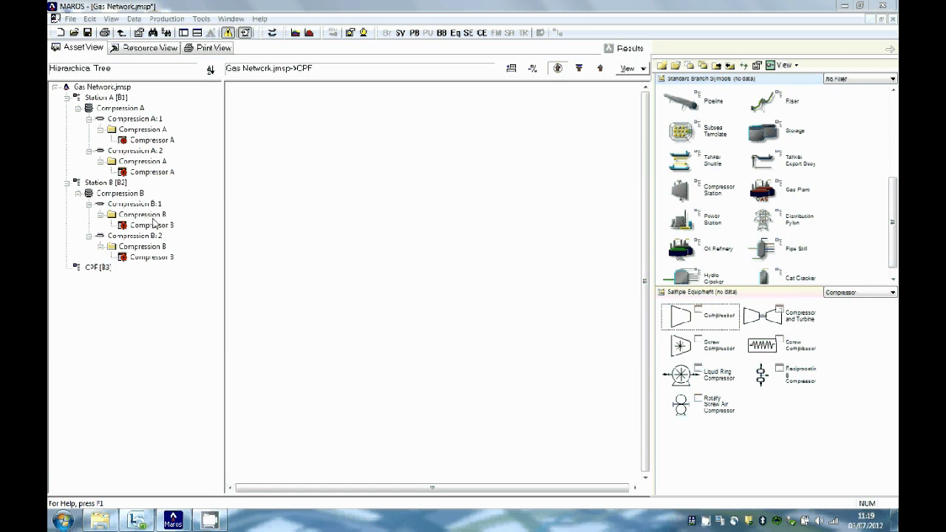
Paste the copied Compression A parallel block into the CPF branch and expand that branch in the hierarchy
right_click(101, 271)
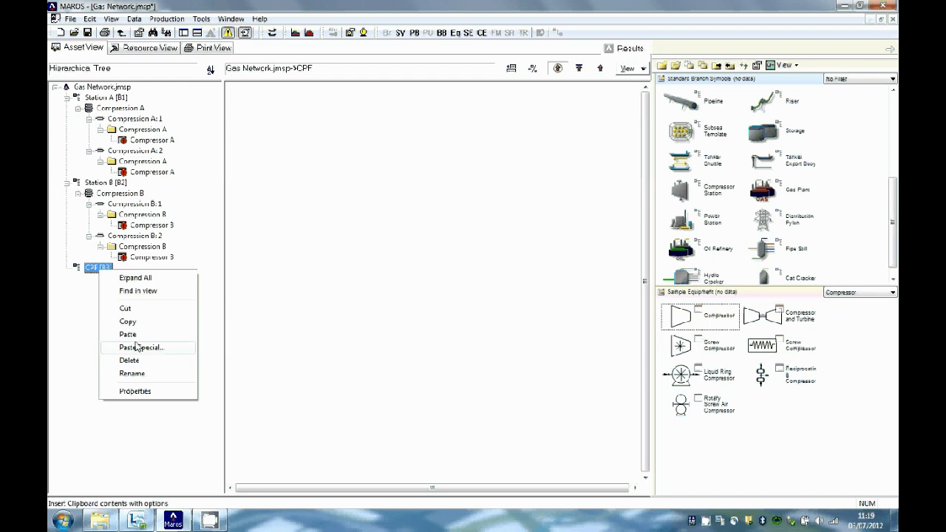
left_click(138, 336)
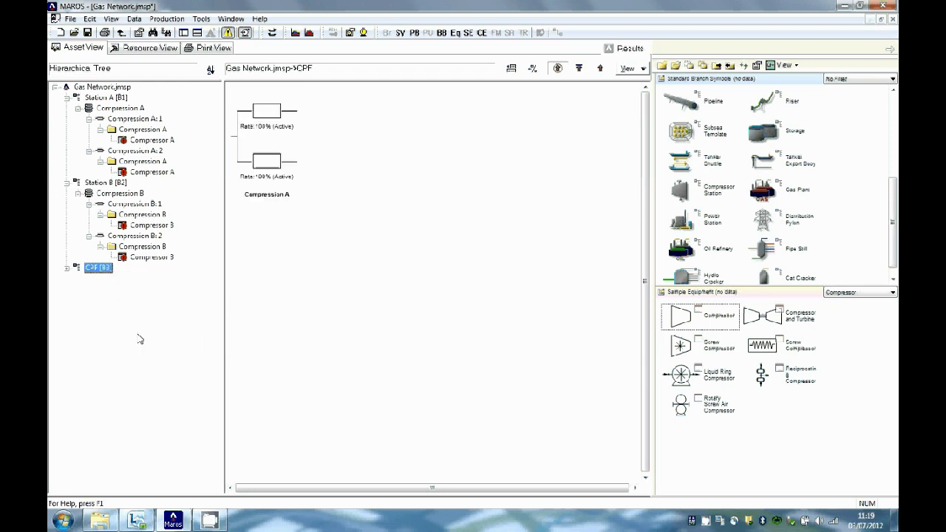
left_click(67, 268)
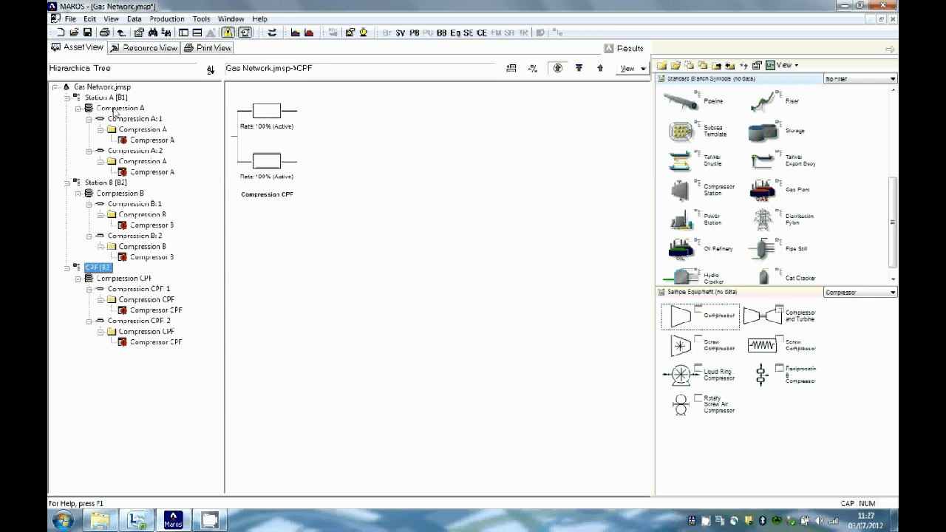
Set the rate of the first parallel unit in Station A's Compression A block to 30% of design capacity
left_click(118, 109)
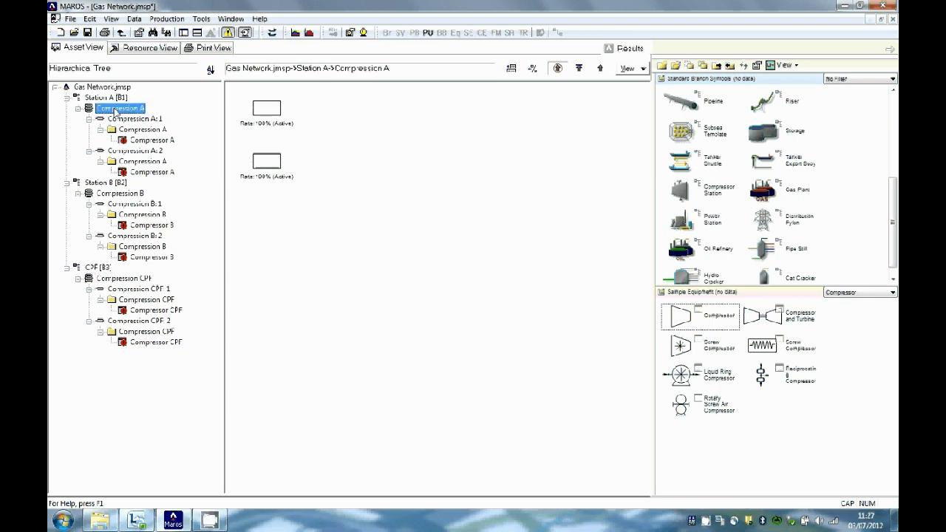
right_click(264, 109)
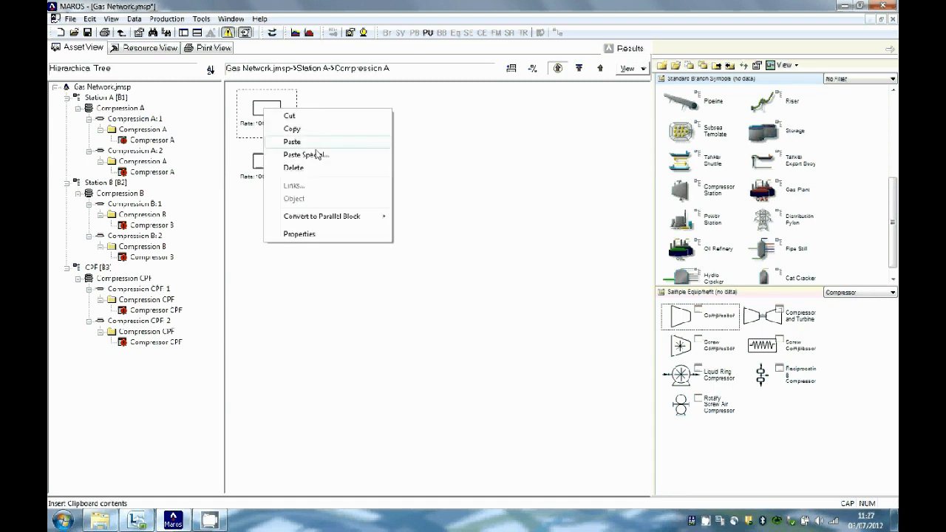
left_click(334, 234)
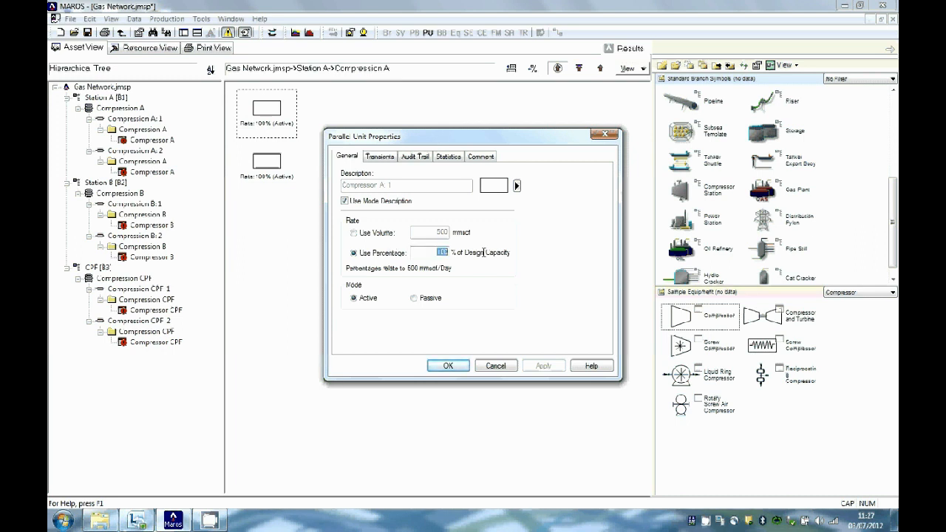
type("30")
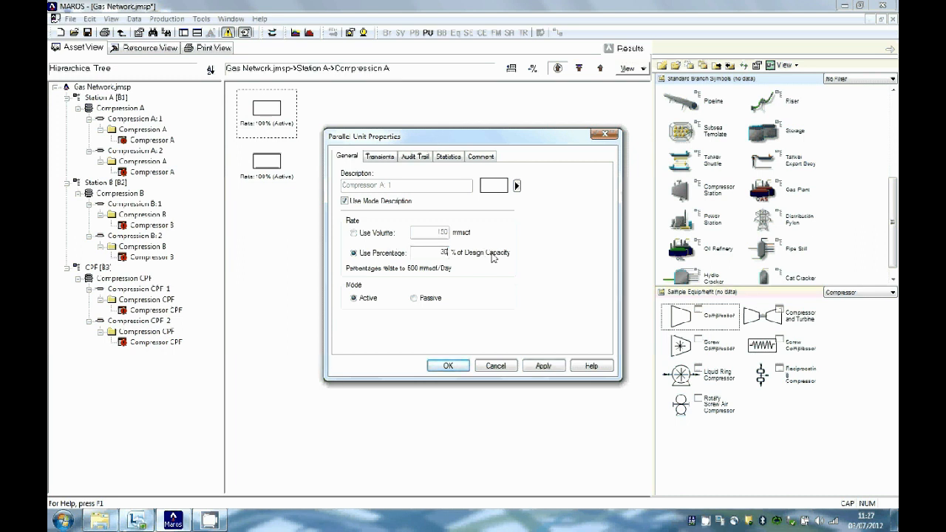
left_click(462, 365)
Set the rate of the second parallel unit in Station A's Compression A block to 30% of design capacity
left_click(266, 163)
right_click(267, 164)
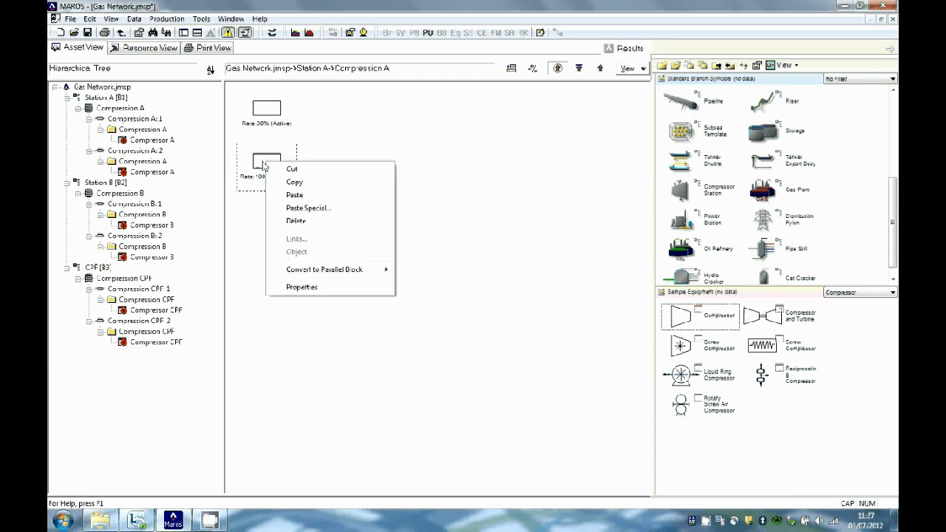
left_click(320, 290)
double_click(442, 252)
type("30")
left_click(448, 365)
Open the Compression B parallel block in Station B
left_click(119, 193)
right_click(118, 193)
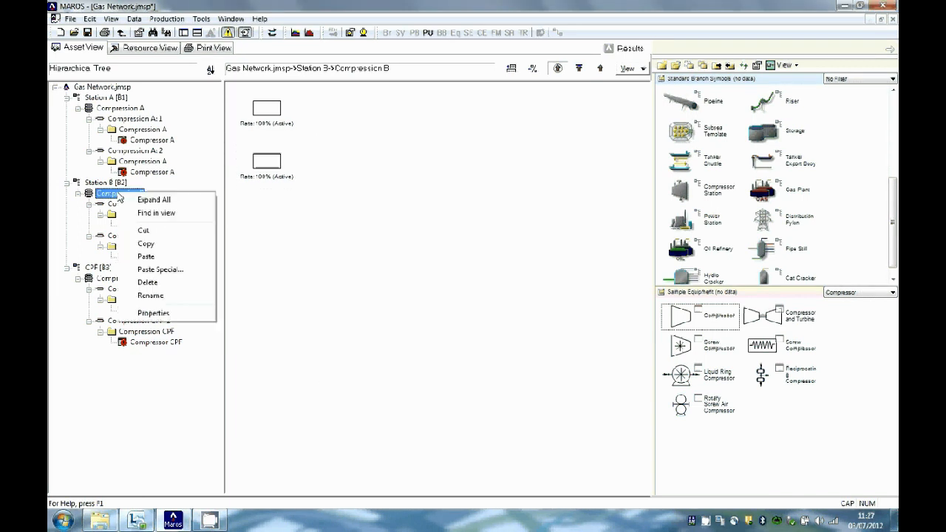
left_click(153, 312)
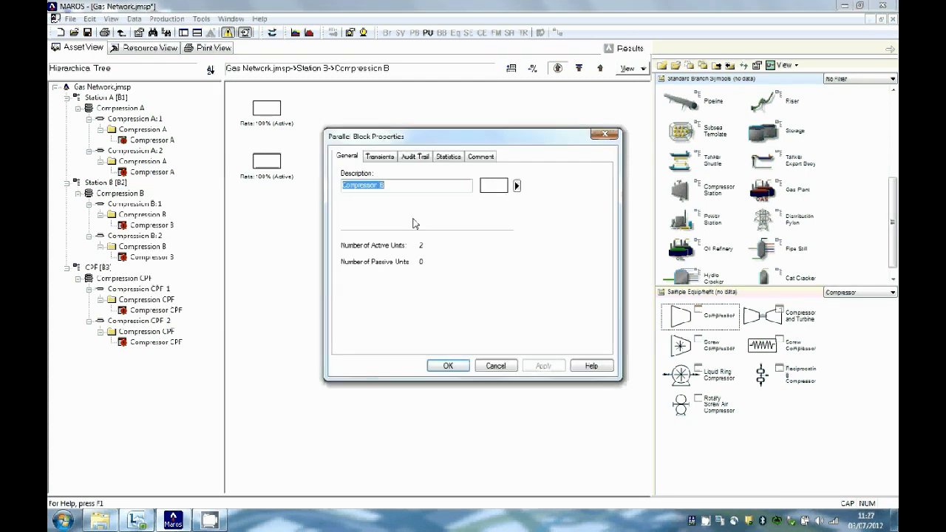
left_click(604, 134)
Set the rate of the first parallel unit in Station B's Compression B block to 20% of design capacity
right_click(265, 117)
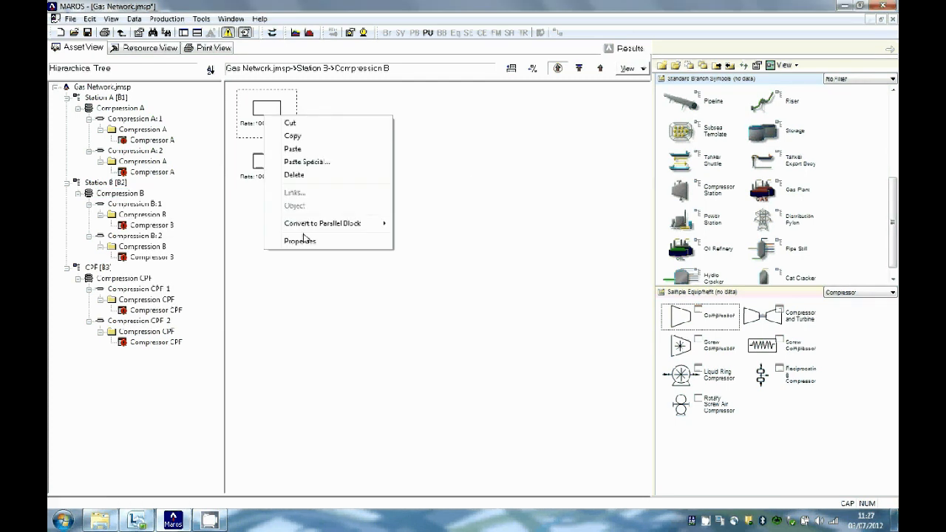
left_click(344, 244)
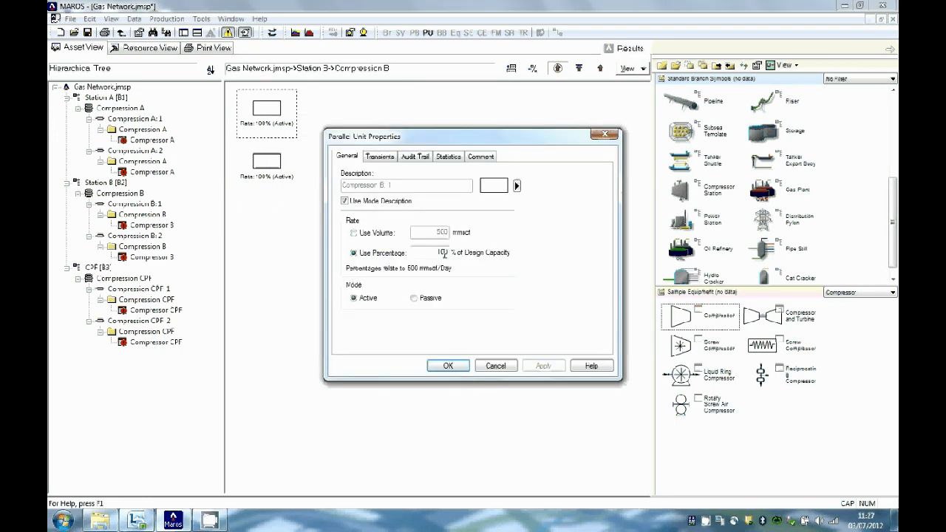
type("20")
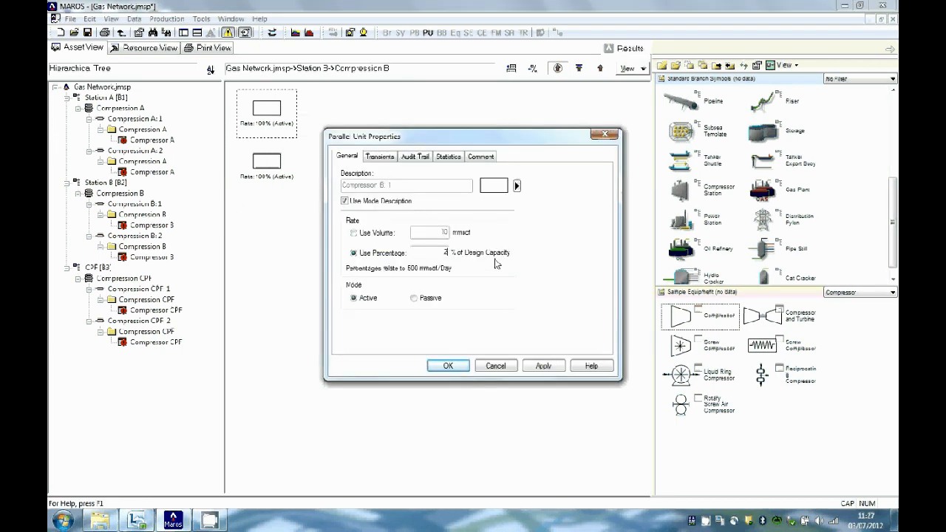
left_click(448, 366)
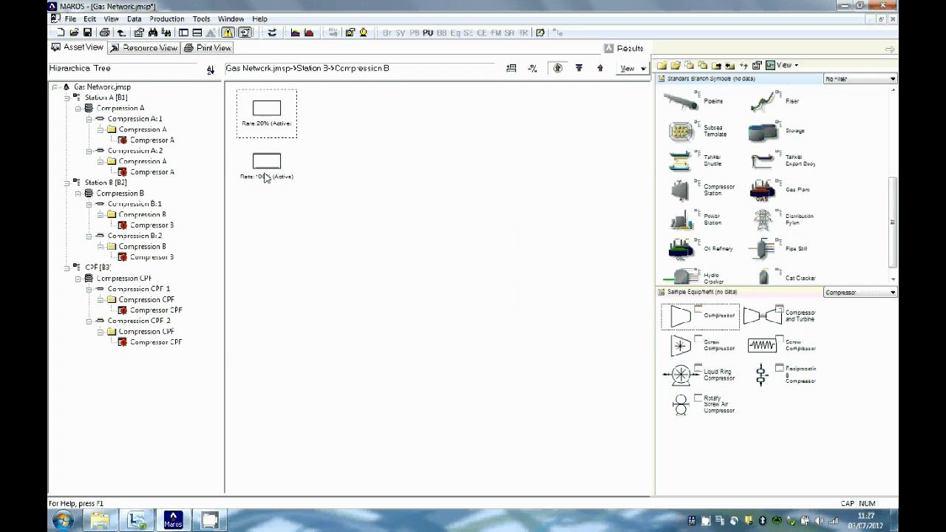
Set the rate of the second parallel unit in Station B's Compression B block to 20% of design capacity
right_click(265, 174)
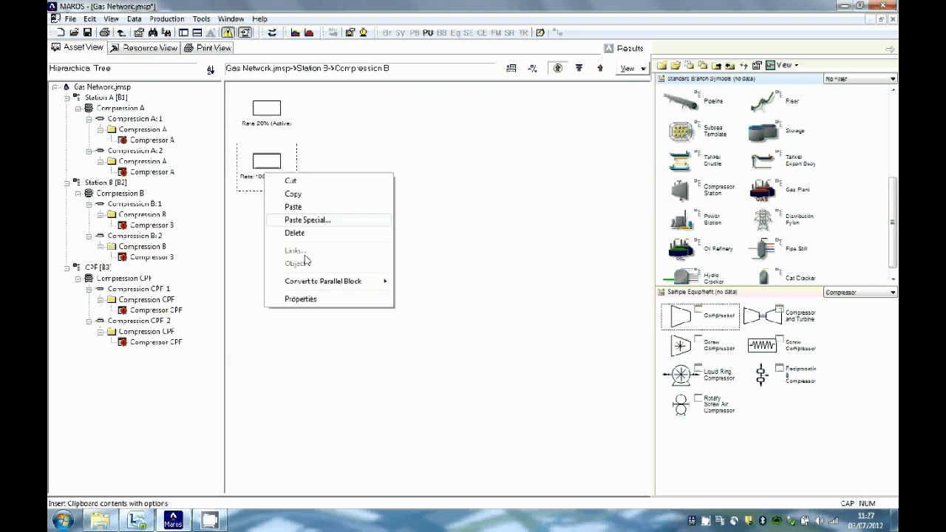
left_click(323, 300)
type("20")
left_click(448, 366)
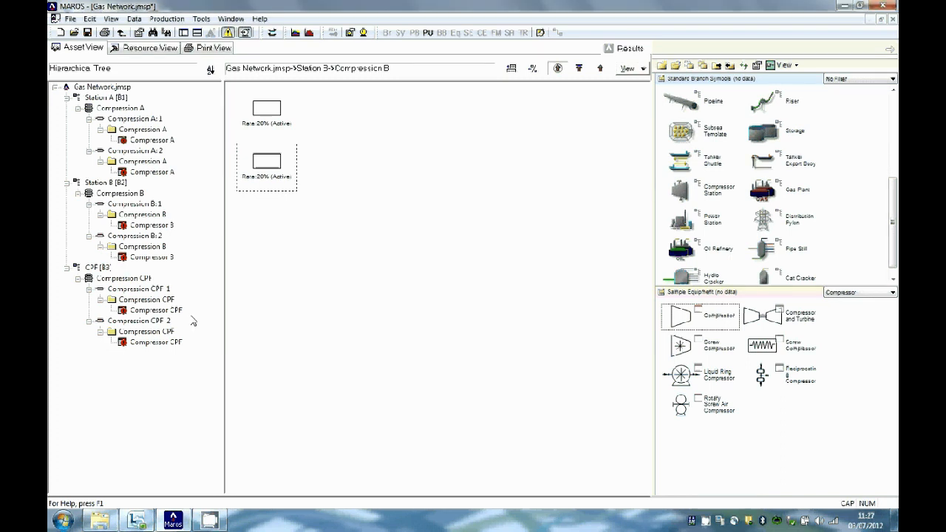
Display the equipment failure and repair data of the whole Gas Network.jmsp model as a table
left_click(144, 280)
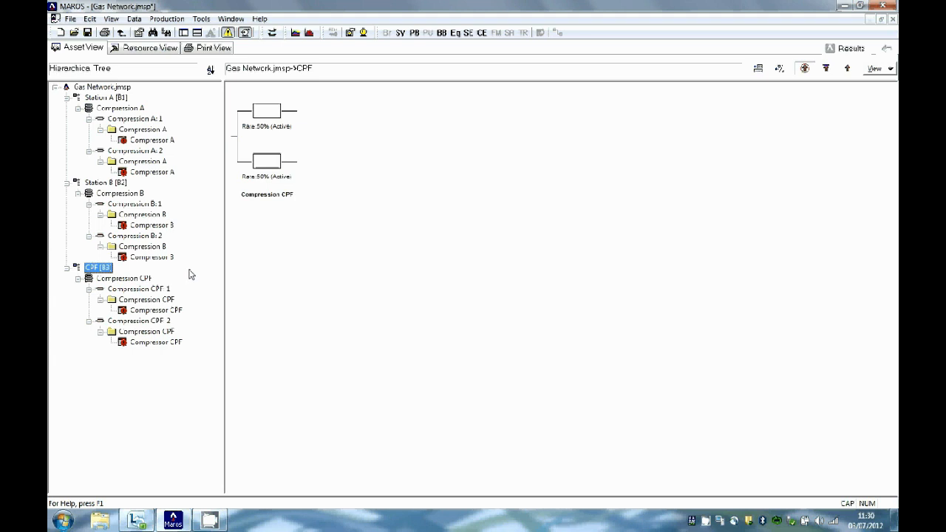
left_click(98, 87)
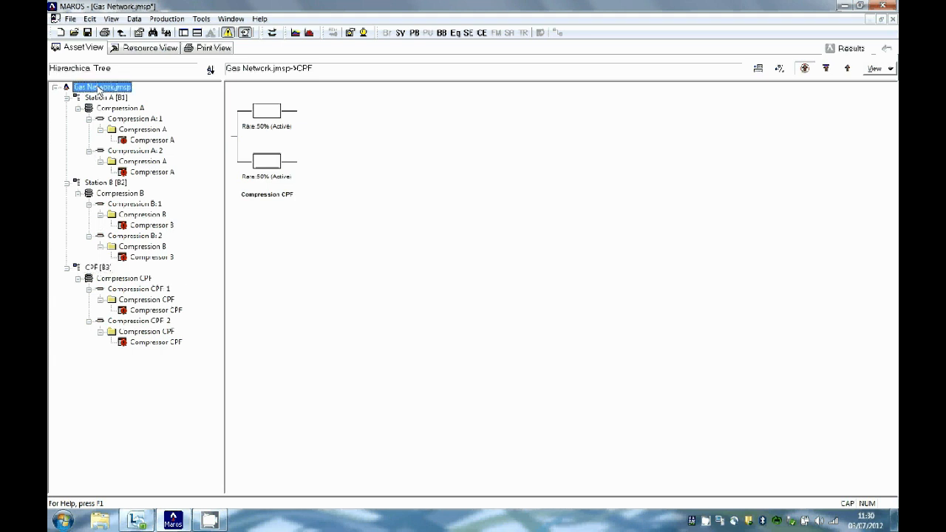
left_click(880, 68)
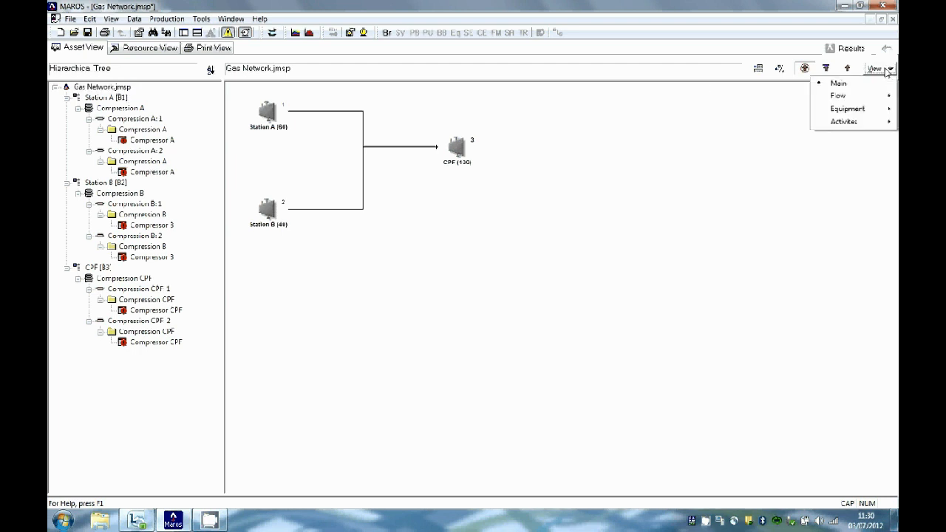
mouse_move(862, 113)
left_click(793, 111)
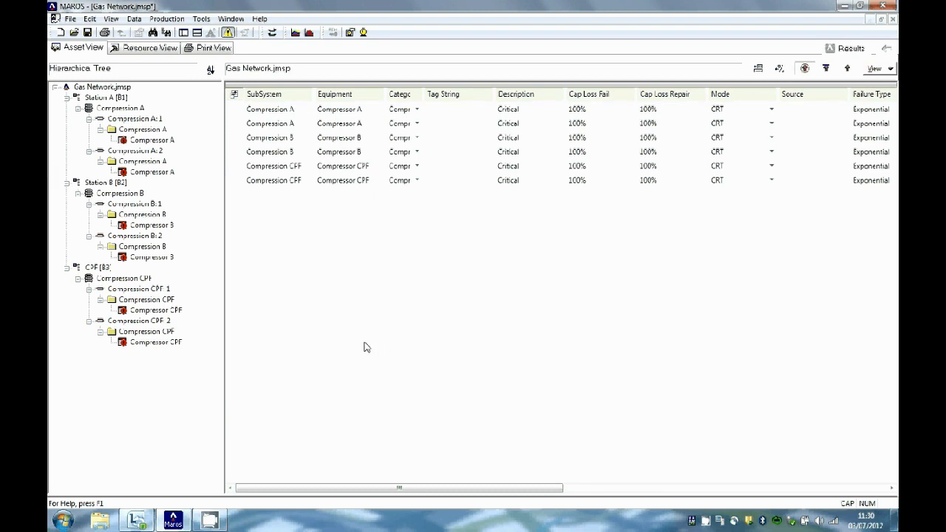
Look through the fields that can be shown as columns in the equipment table
left_click(235, 96)
mouse_move(252, 140)
left_mouse_down()
mouse_move(258, 239)
mouse_move(256, 144)
left_mouse_up()
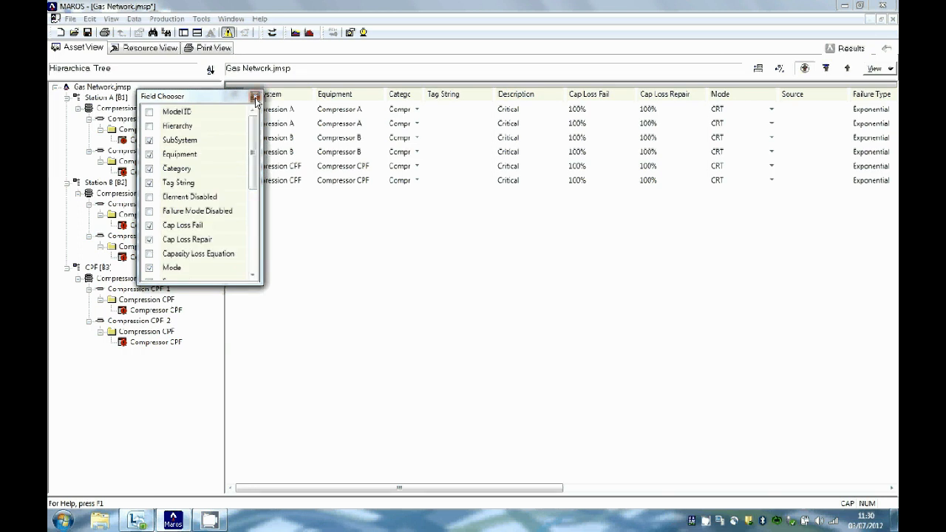
left_click(255, 98)
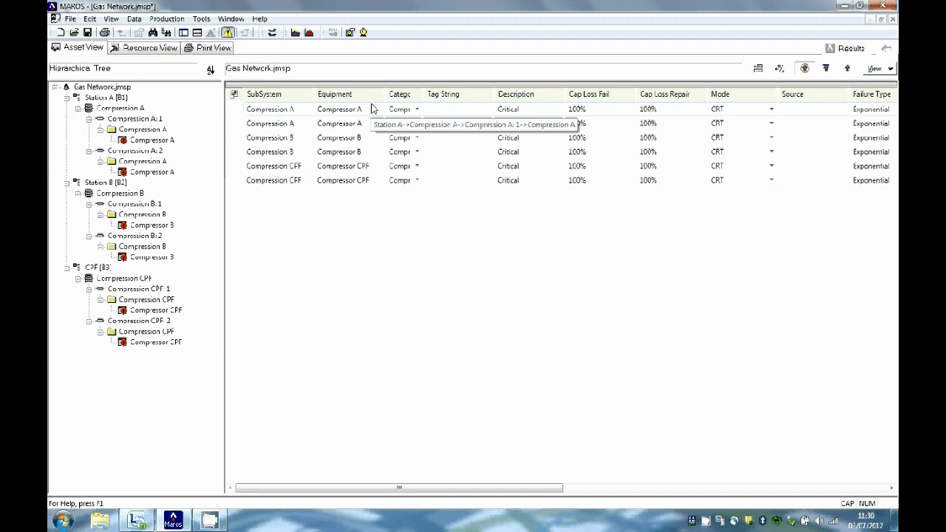
Rename the two Compressor A items in the equipment table as Compressor A:1 and Compressor A:2
left_click(372, 109)
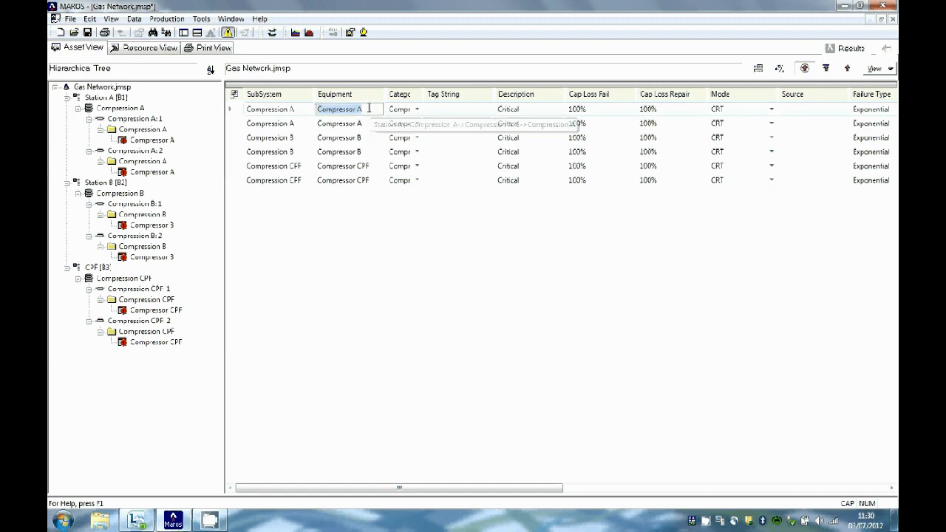
type(":1")
left_click(370, 125)
left_click(369, 124)
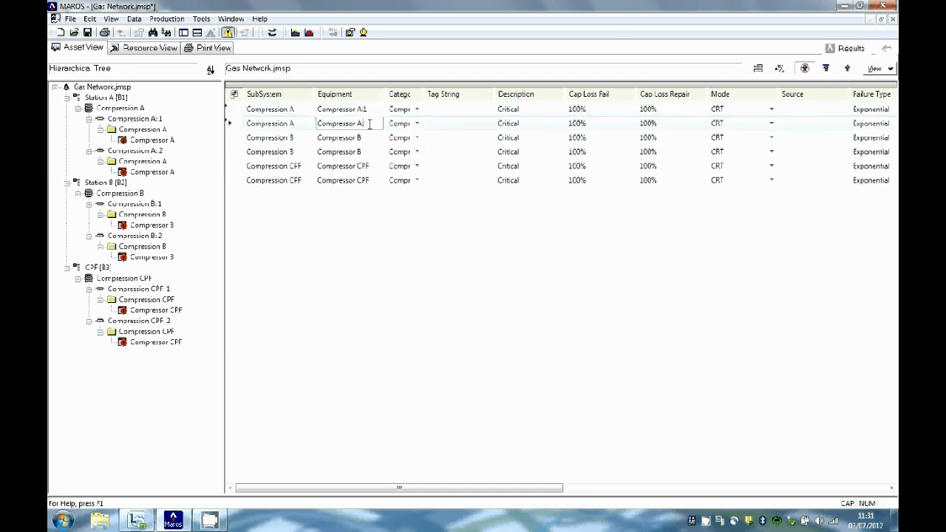
type(":2")
Set the MTTF of all six compressors in the equipment table to 0.1
left_click_drag(423, 485, 634, 497)
left_click(495, 108)
type("0.1")
key("Return")
type("0.1")
key("Return")
type(".1")
key("Return")
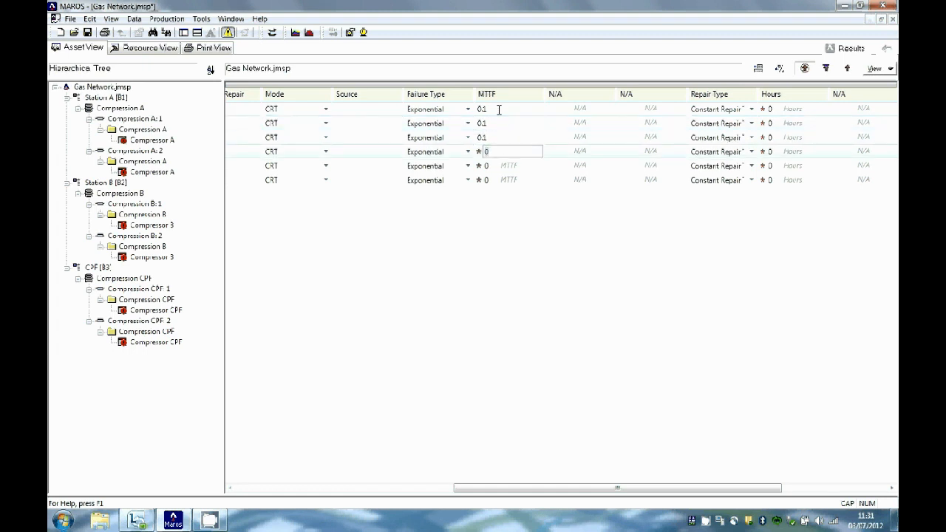
type(".1")
key("Return")
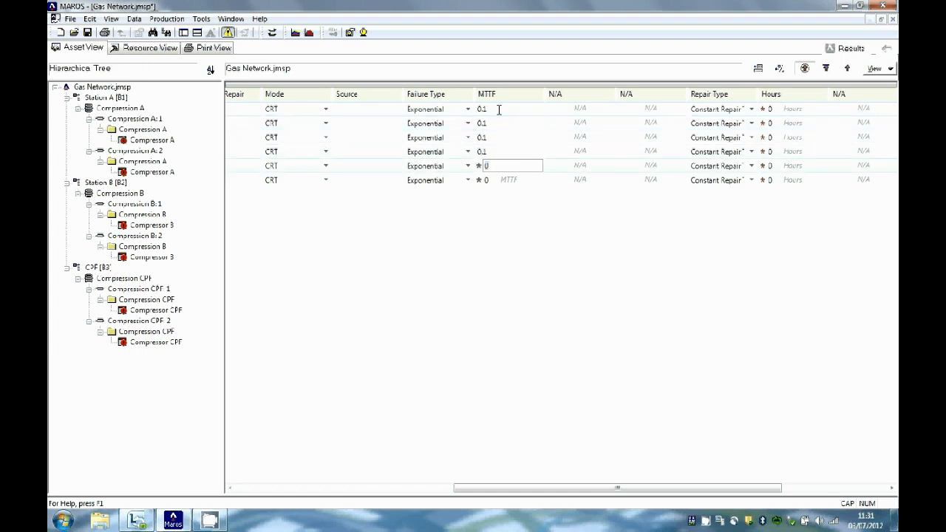
type(".1")
key("Return")
type(".1")
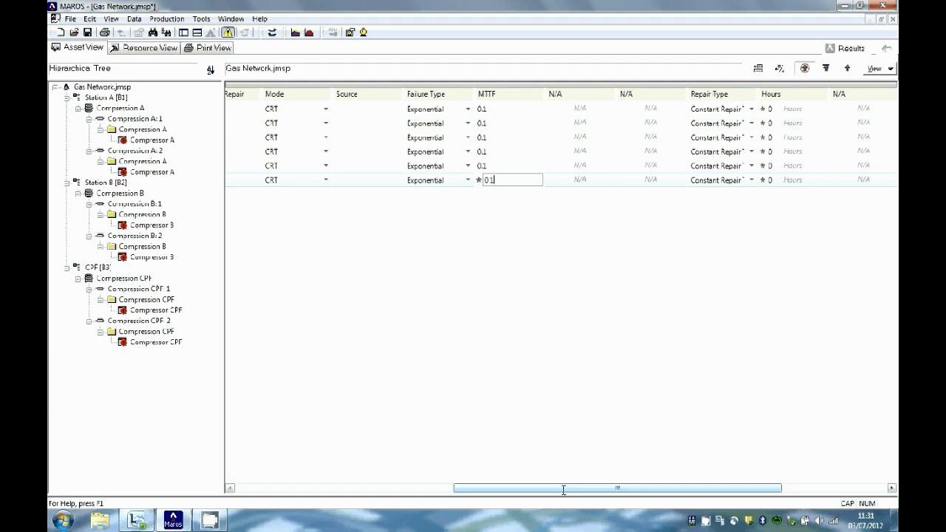
Give the first compressor a Rectangular repair type with a minimum time of 12 and a maximum time of 36
left_click_drag(563, 490, 650, 488)
left_click(584, 108)
left_click(583, 108)
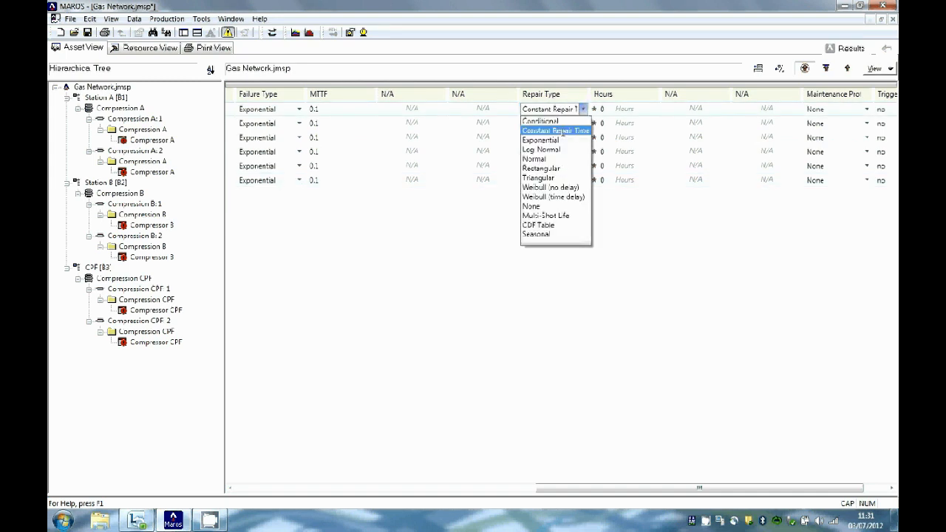
left_click(565, 168)
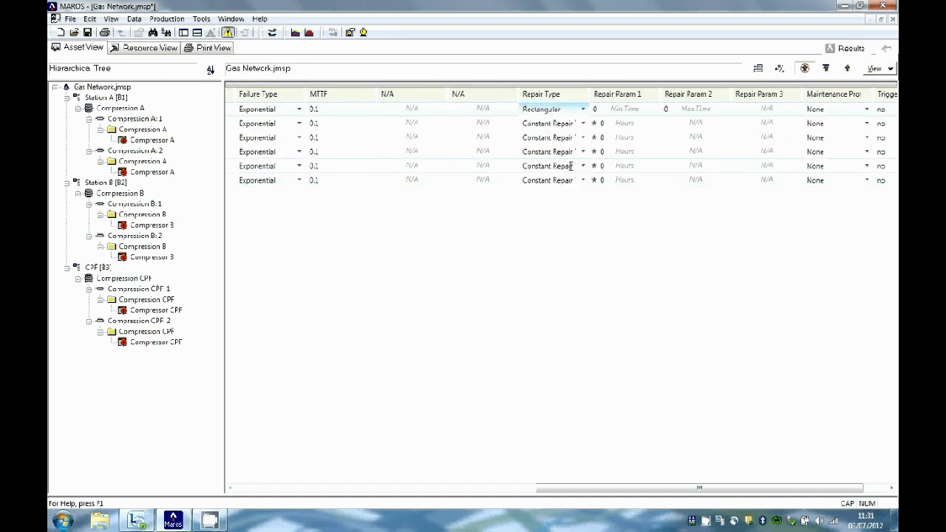
left_click(616, 110)
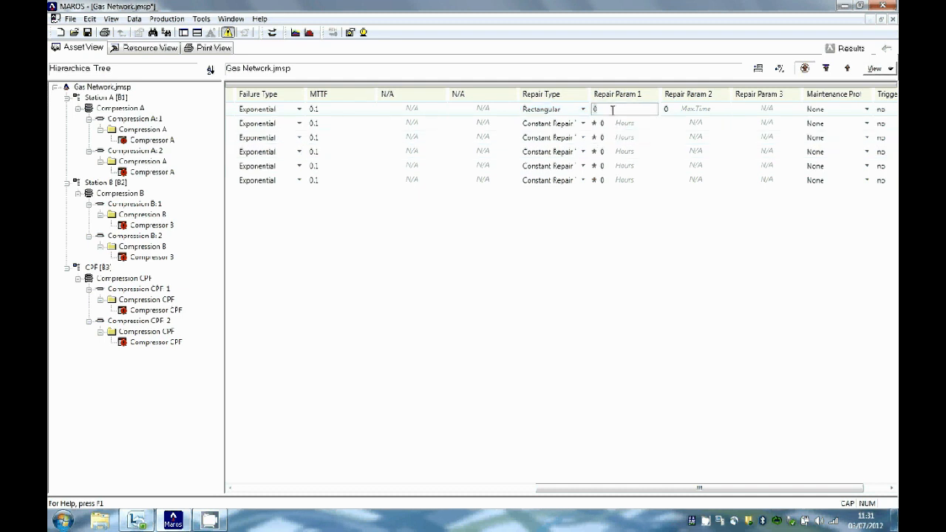
key("BackSpace")
type("12")
left_click(692, 110)
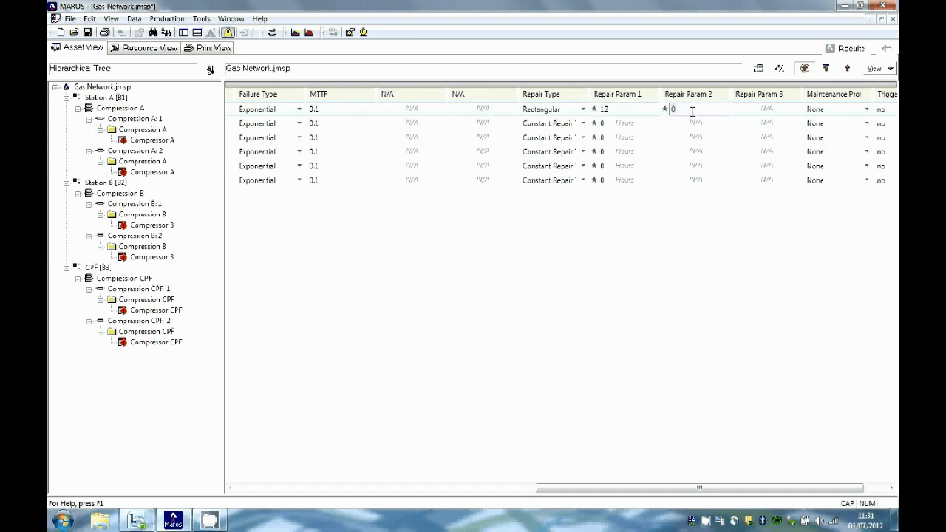
key("BackSpace")
type("36")
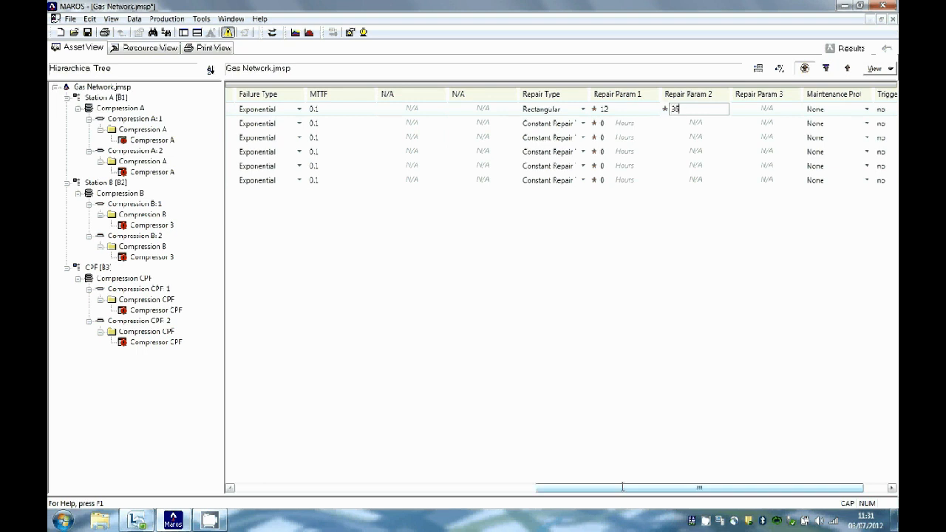
left_click_drag(624, 490, 663, 493)
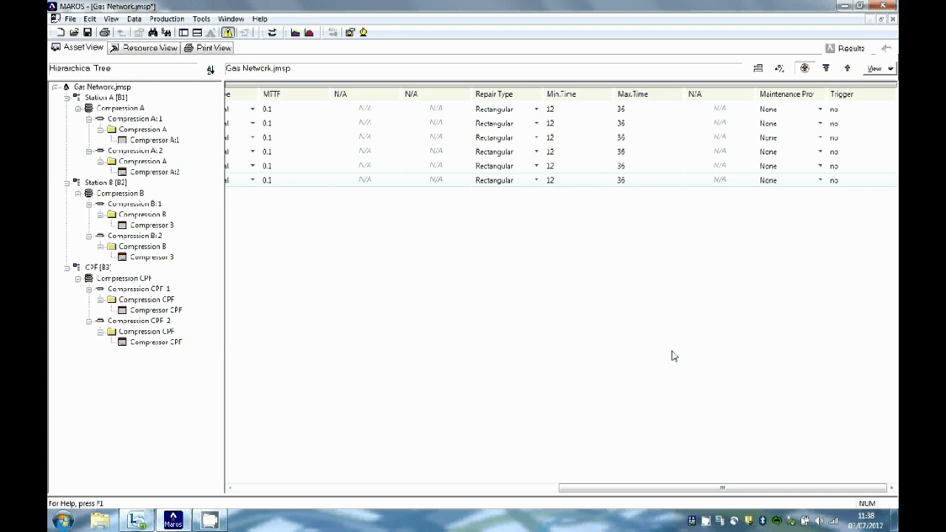
Rename the default location among the model's resources as Compression A
left_click(146, 50)
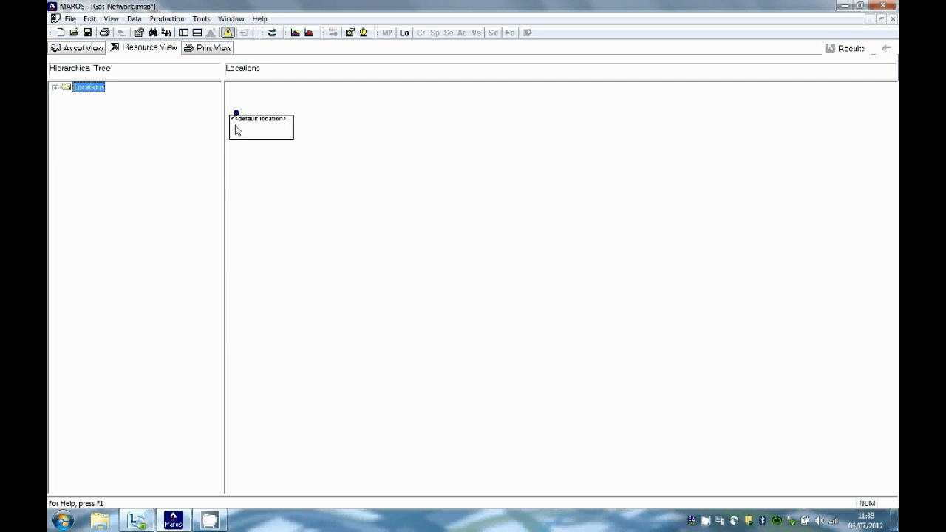
right_click(268, 132)
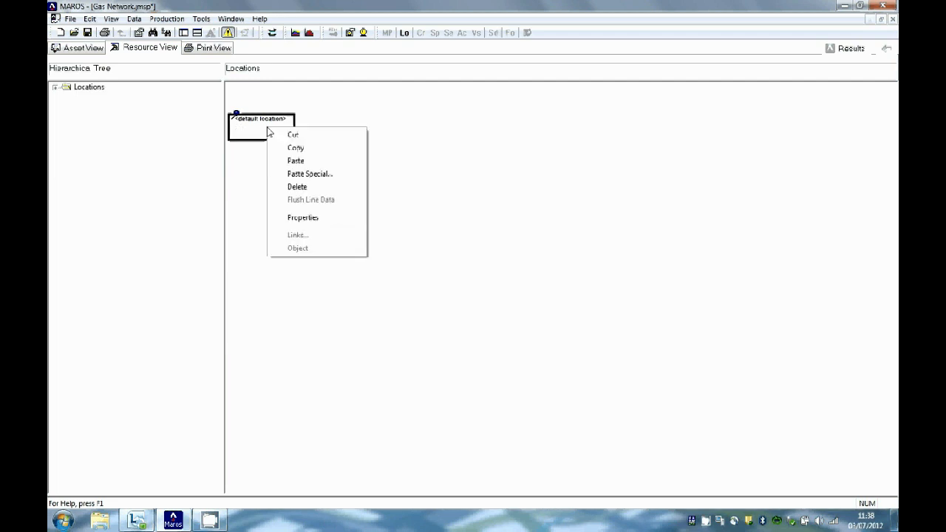
left_click(314, 218)
key("BackSpace")
type("Compress")
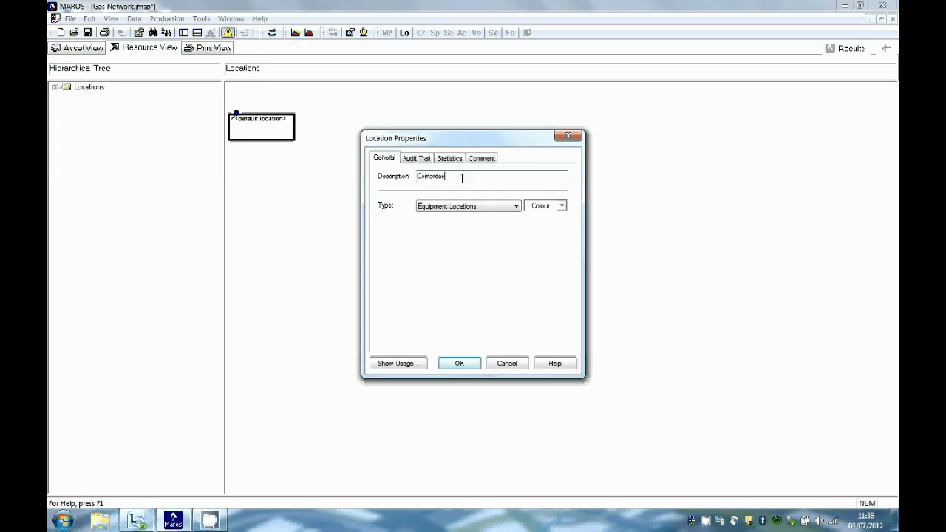
type("ion A")
left_click(461, 362)
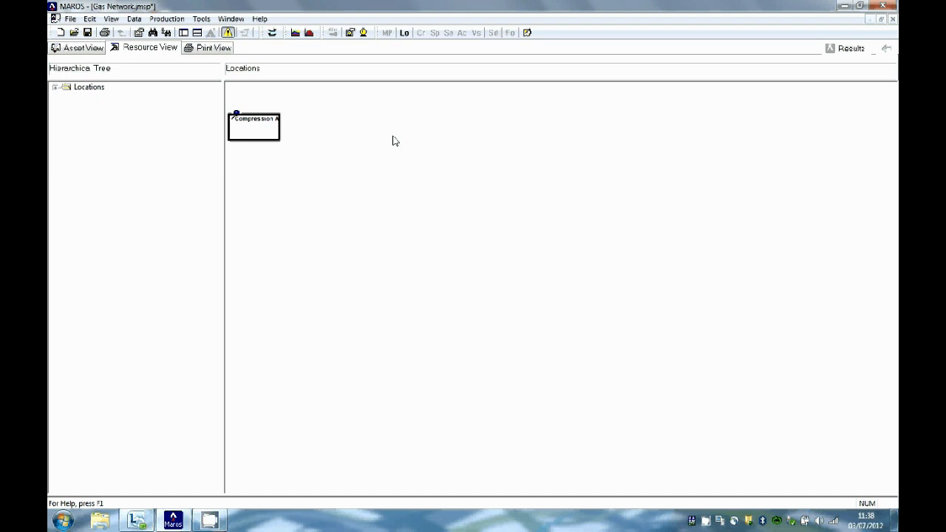
Add a new location to the resources and place it below the Compression A location
left_click(405, 37)
left_click(405, 35)
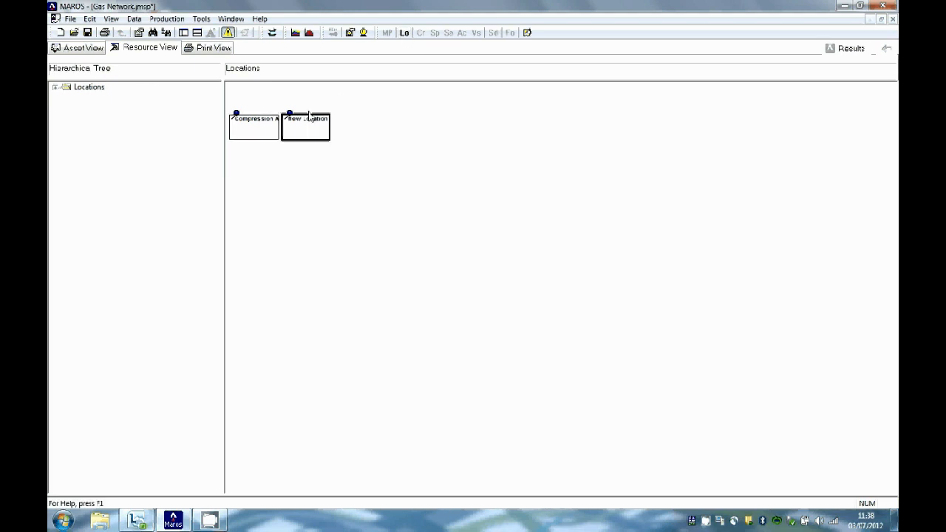
left_click_drag(306, 116, 360, 115)
left_click_drag(361, 133, 258, 220)
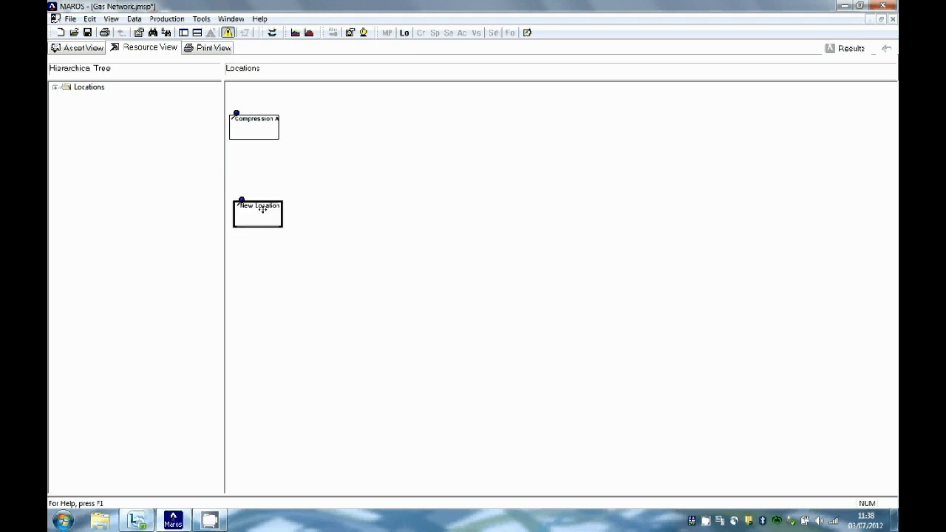
Rename the new location as Compression B
right_click(264, 214)
left_click(309, 300)
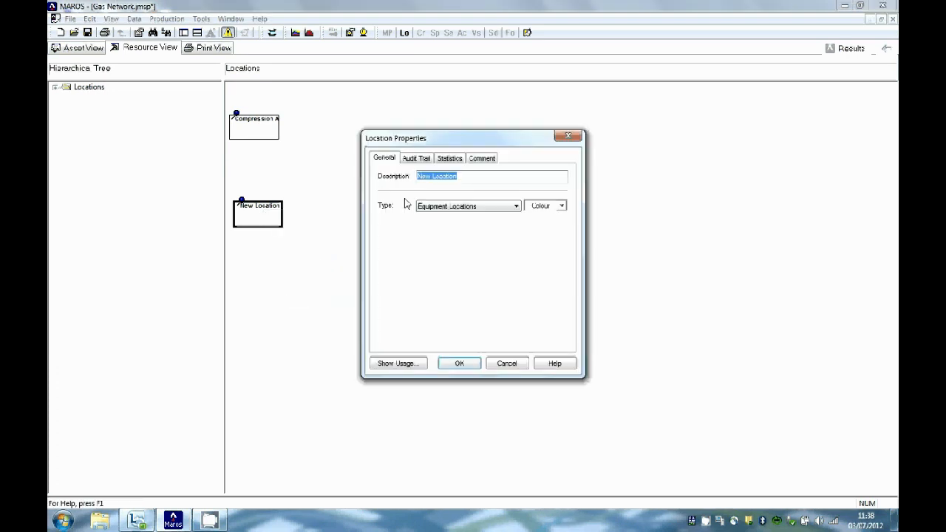
key("BackSpace")
type("Co")
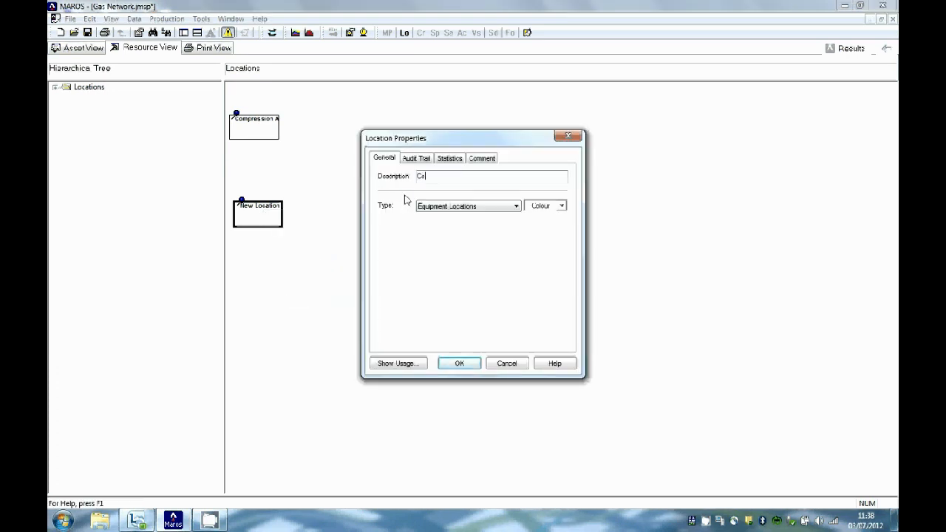
type("mpression B")
left_click(453, 365)
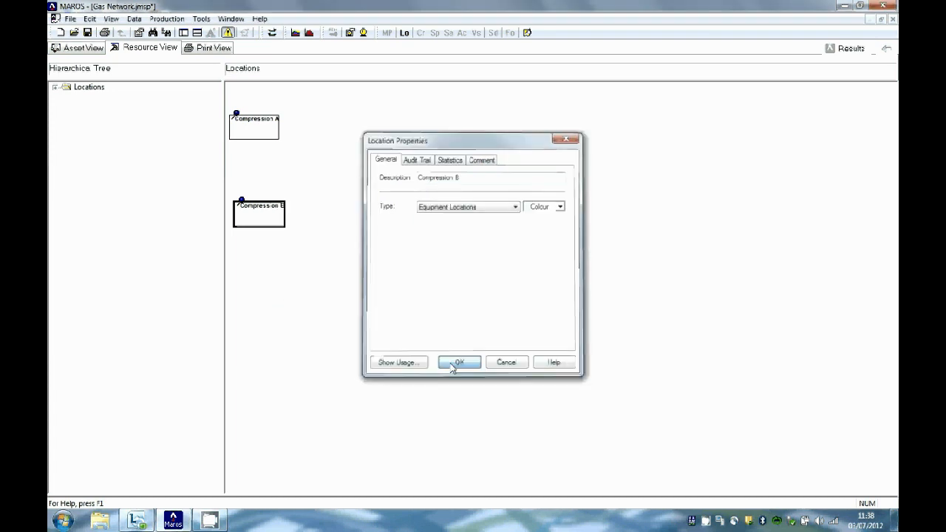
left_click(267, 213)
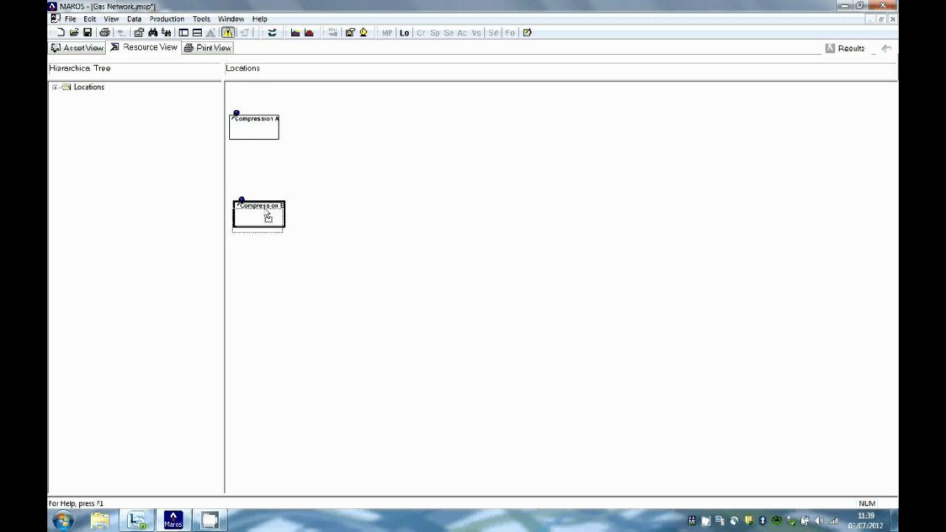
Add a location to the right of the two Compression locations and name it Resource Location
left_click_drag(265, 209, 263, 209)
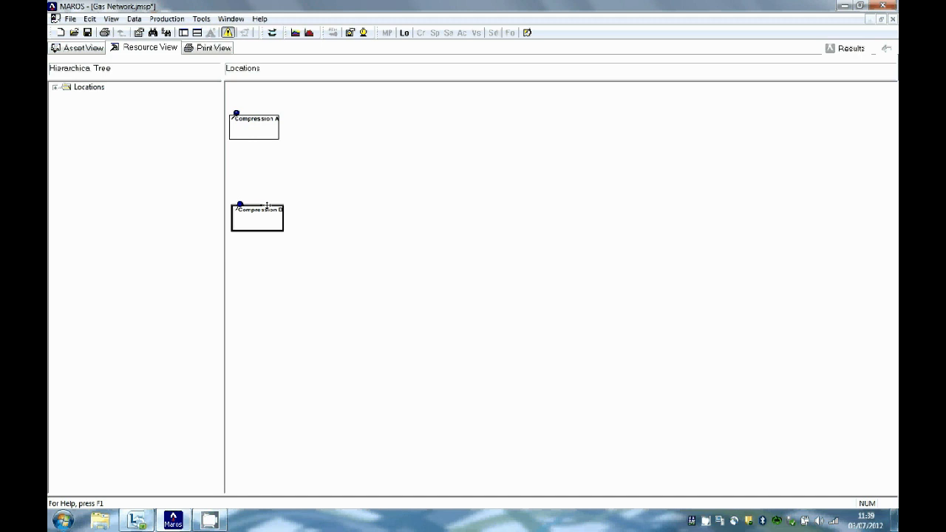
left_click(403, 32)
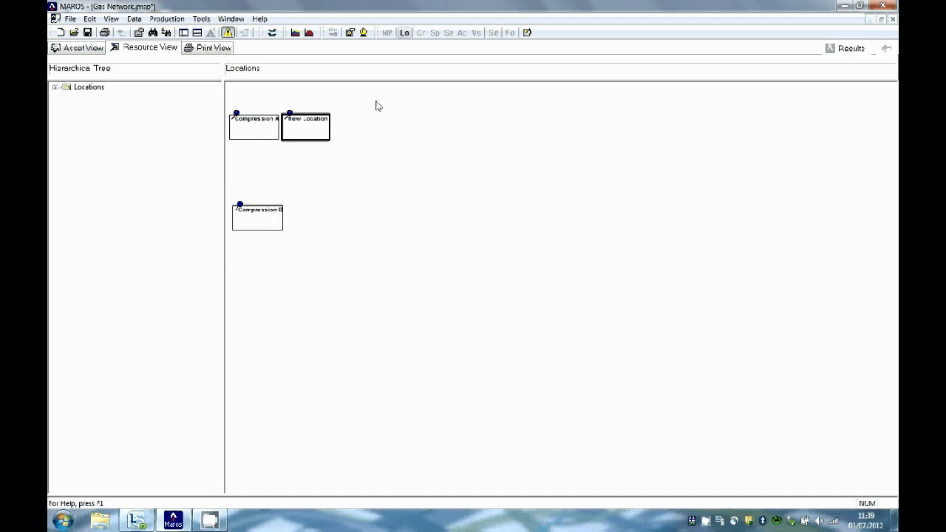
left_click_drag(313, 124, 388, 160)
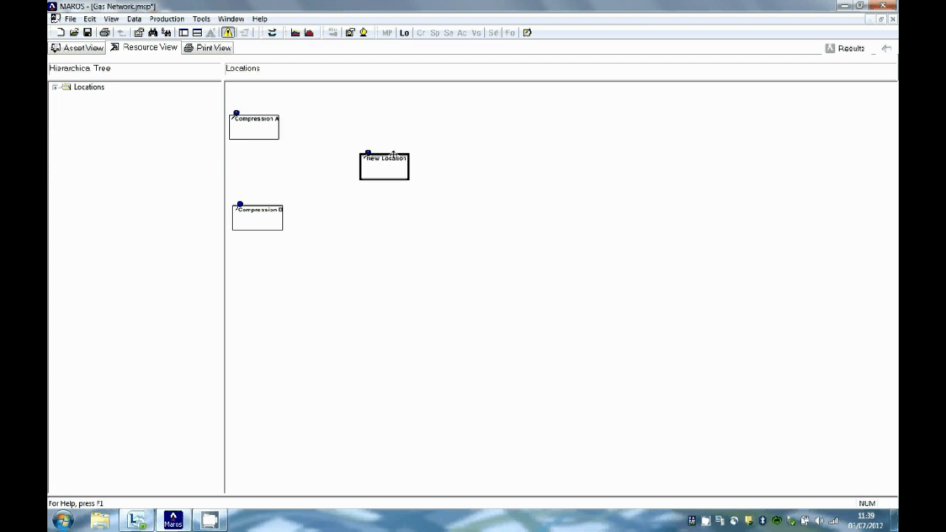
right_click(395, 163)
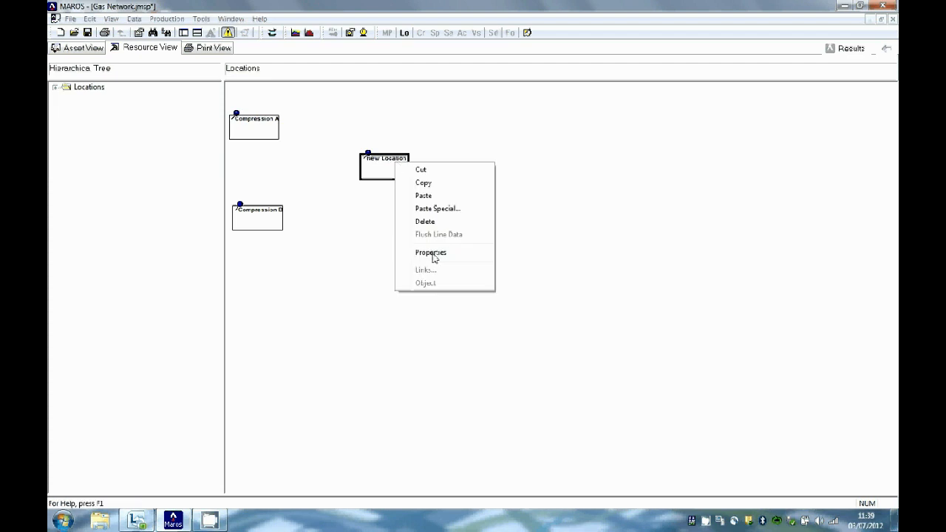
left_click(409, 253)
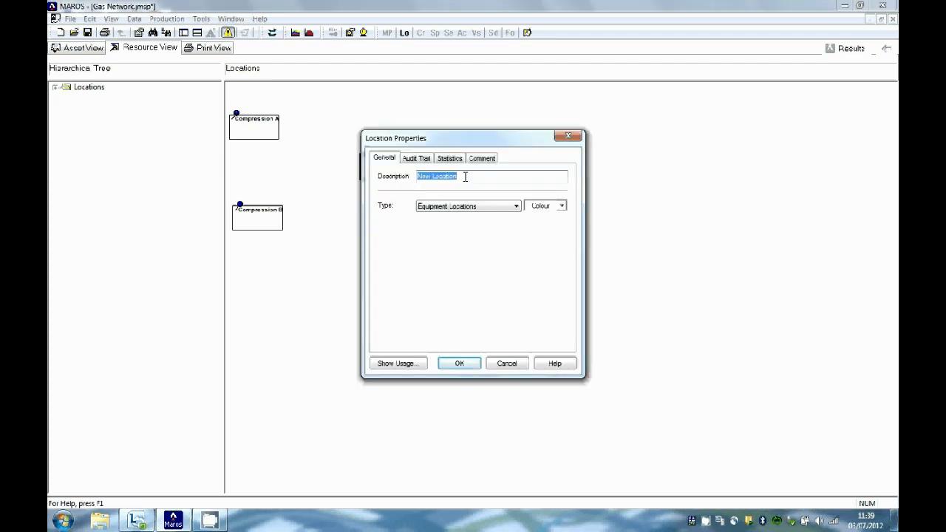
key("Delete")
type("Resource Location")
left_click(457, 363)
Add another location to the right of Resource Location and name it CPF
left_click(405, 33)
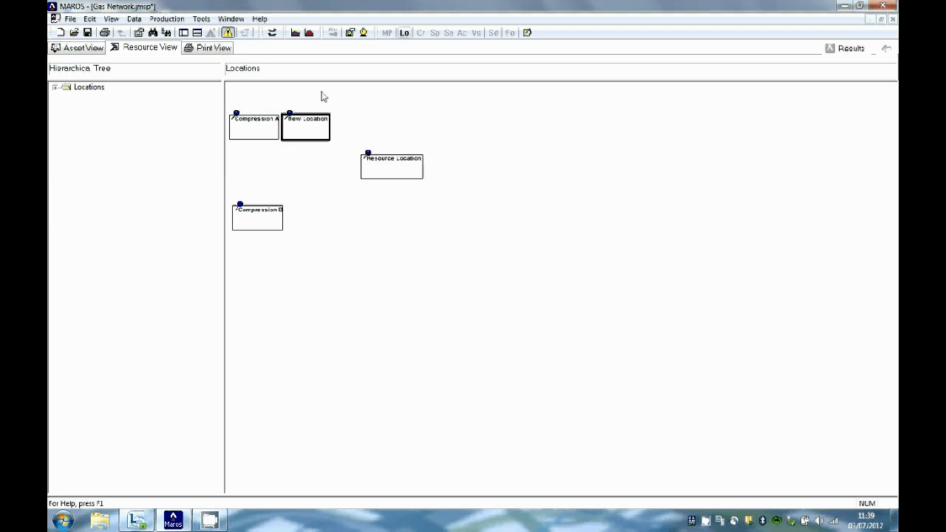
left_click_drag(311, 120, 528, 169)
right_click(528, 169)
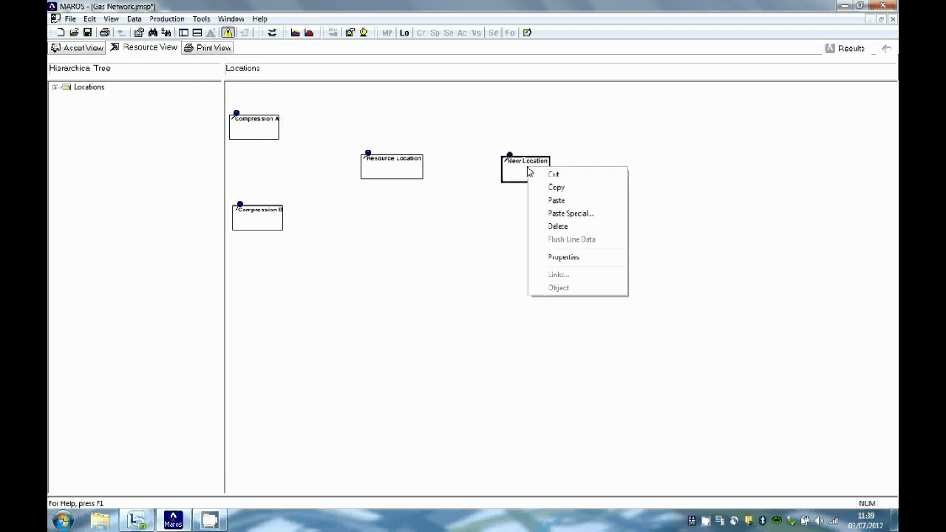
left_click(613, 258)
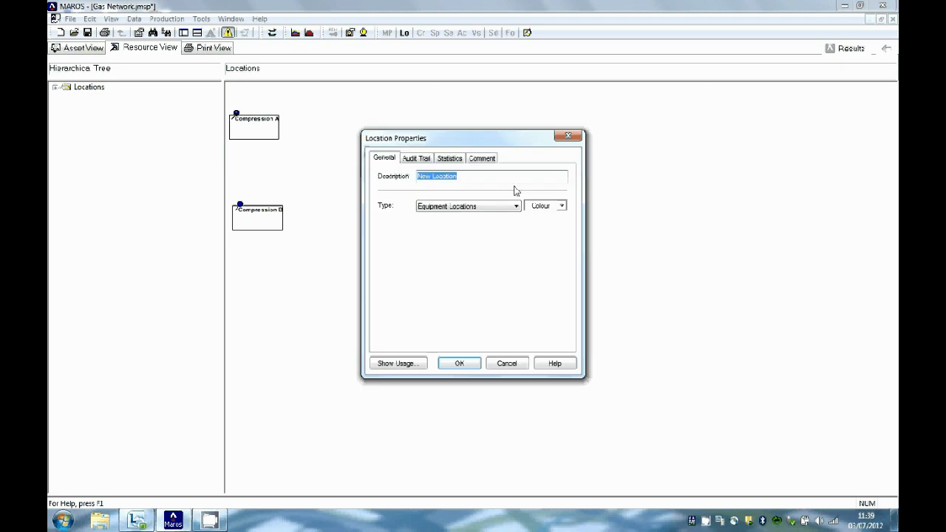
key("BackSpace")
type("CPF")
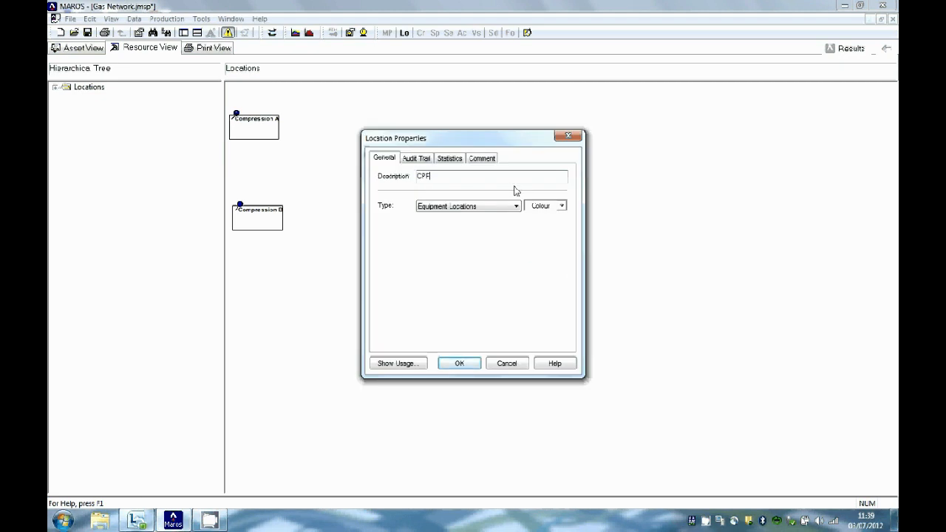
left_click(459, 363)
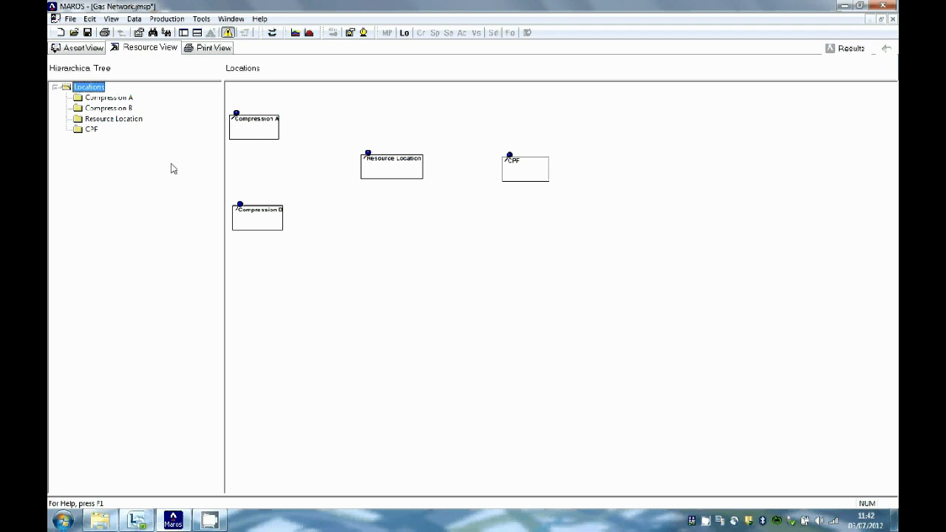
Add a crew and a spare inside the Resource Location
left_click(89, 121)
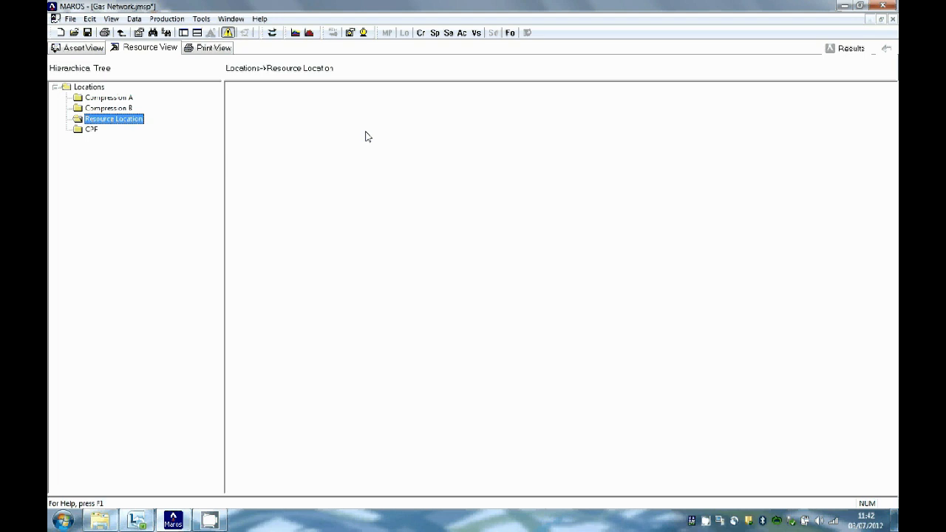
left_click(422, 33)
left_click(436, 34)
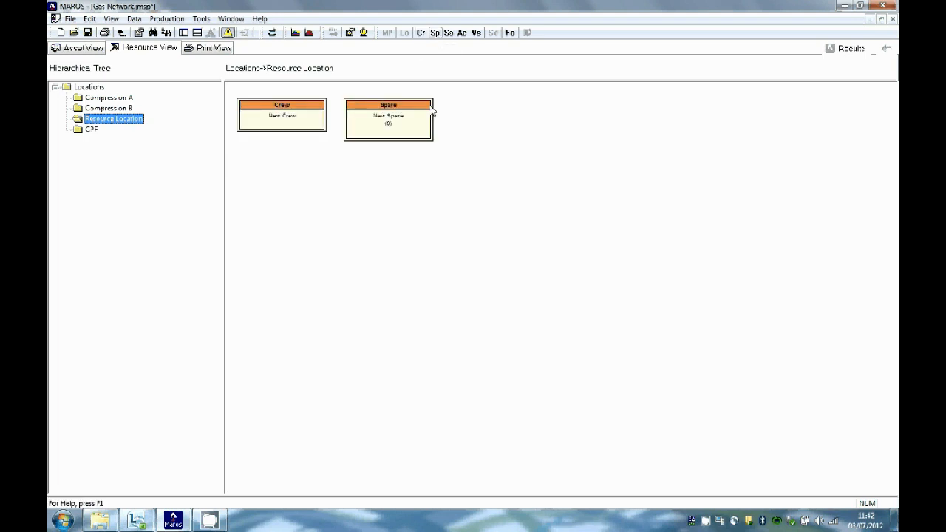
Change the new crew's description to Mechanical Crew
left_click(288, 124)
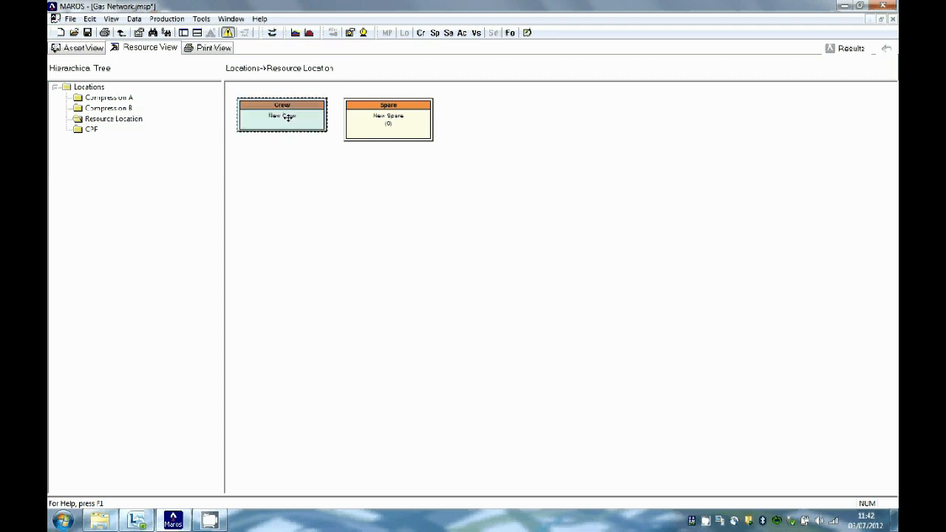
double_click(283, 116)
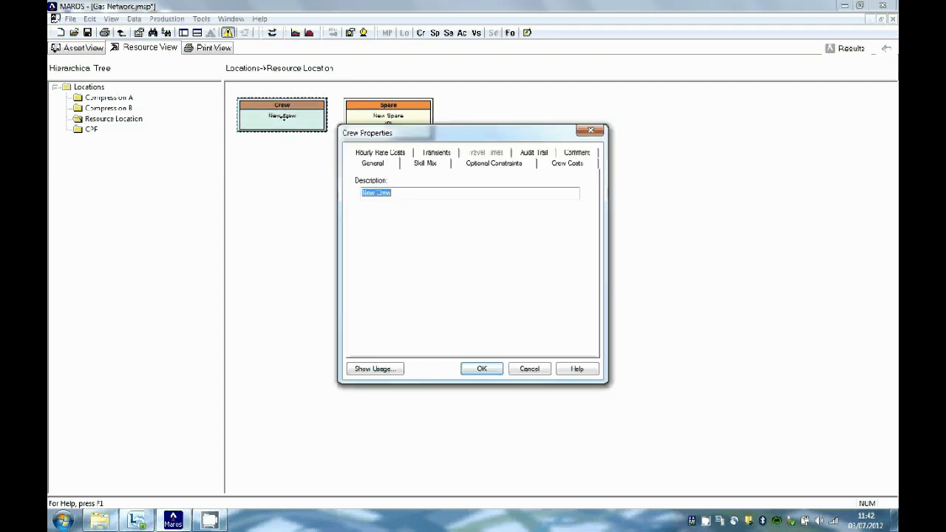
left_click(377, 193)
key("BackSpace")
key("BackSpace")
key("BackSpace")
key("BackSpace")
type("M")
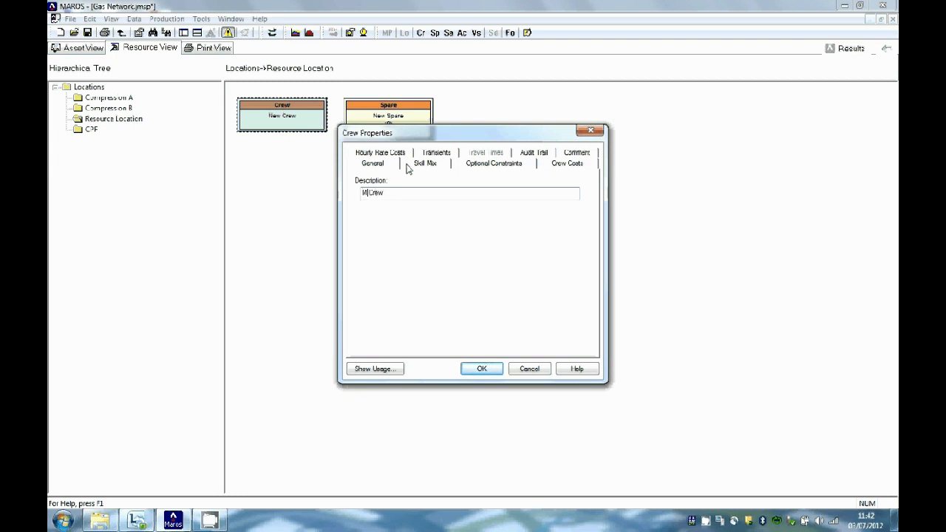
type("echanicall")
Add a skill named General to the crew's skill mix
left_click(420, 166)
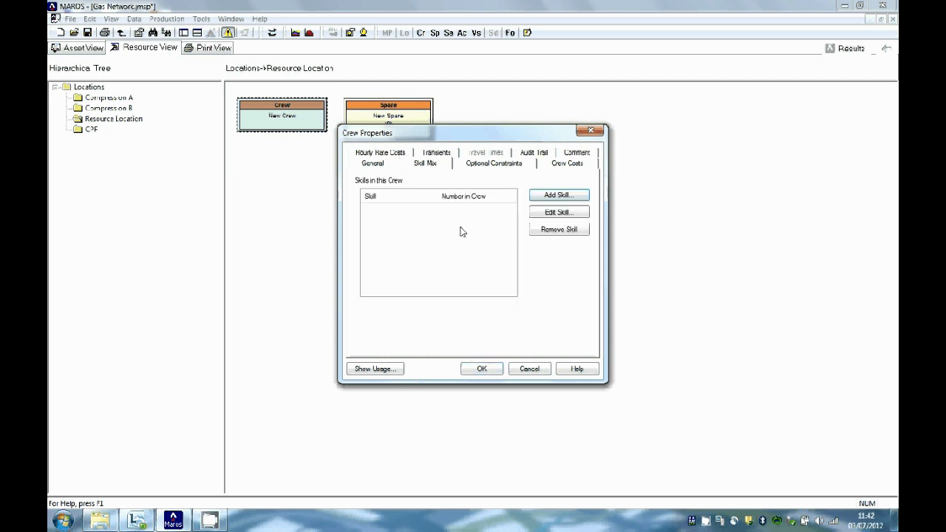
left_click(566, 196)
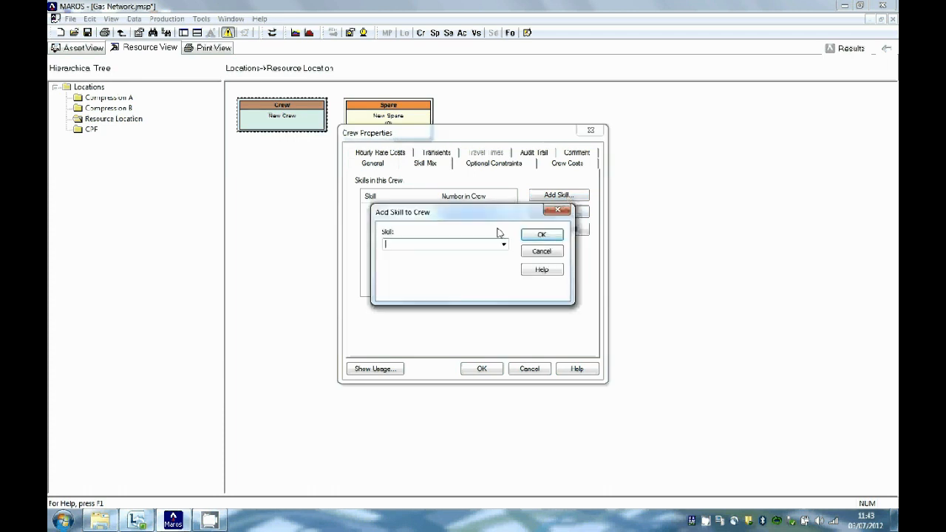
type("General")
left_click(541, 235)
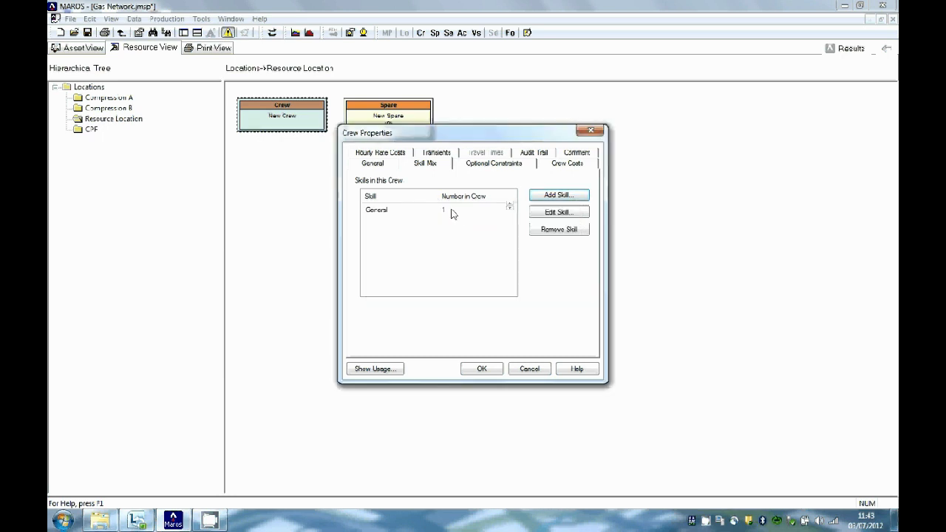
Give the crew a required mobilization time with a minimum of 1 hour and a maximum of 2 hours
left_click(496, 166)
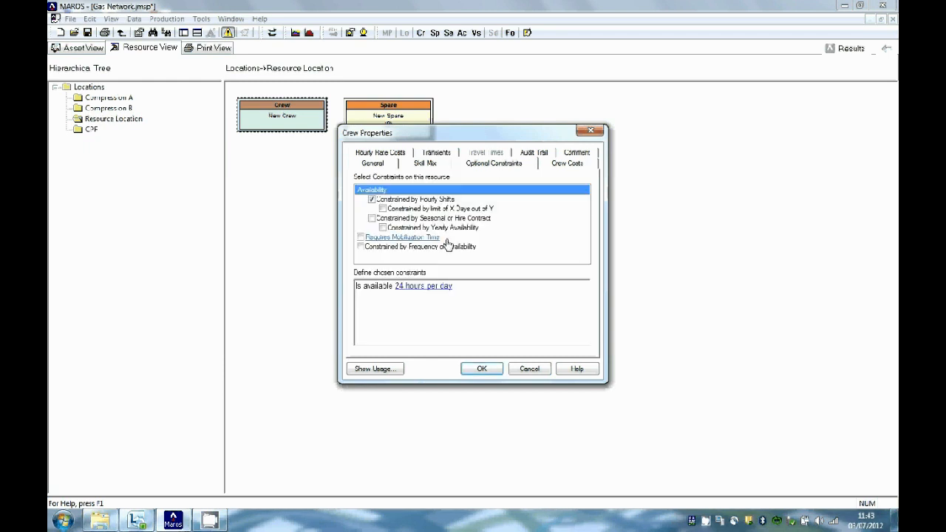
left_click(439, 288)
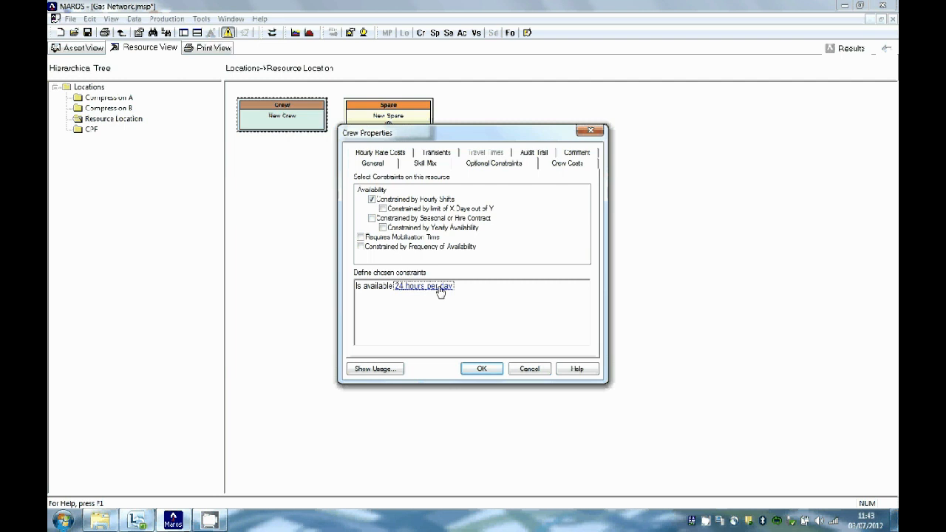
left_click(360, 238)
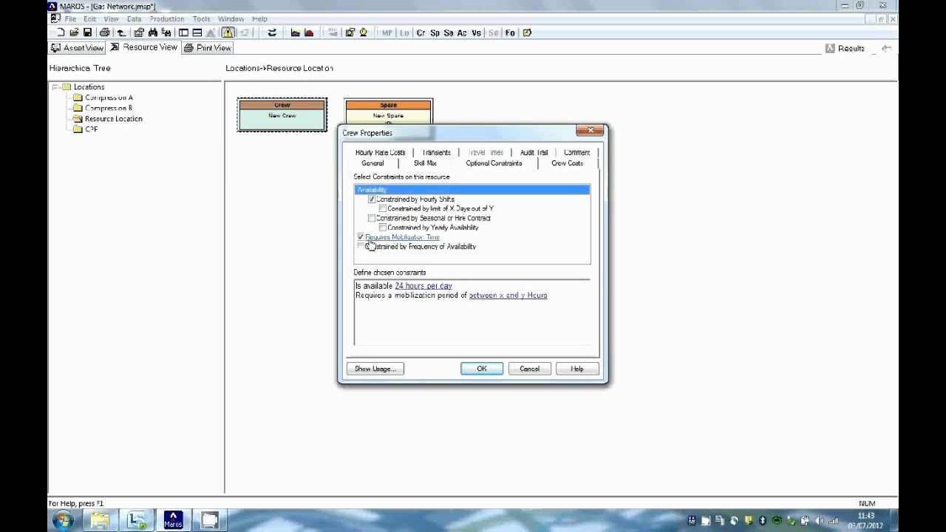
left_click(476, 300)
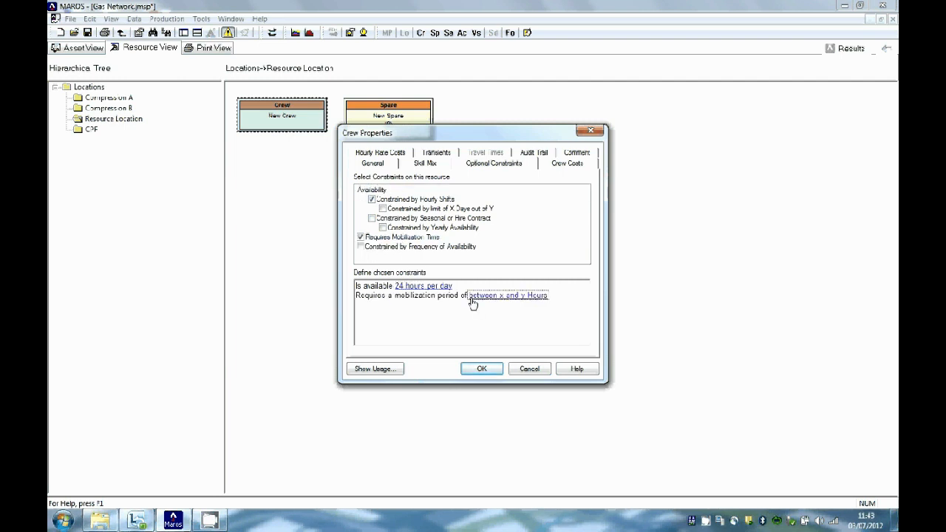
left_click(491, 296)
left_click(503, 247)
left_click(503, 246)
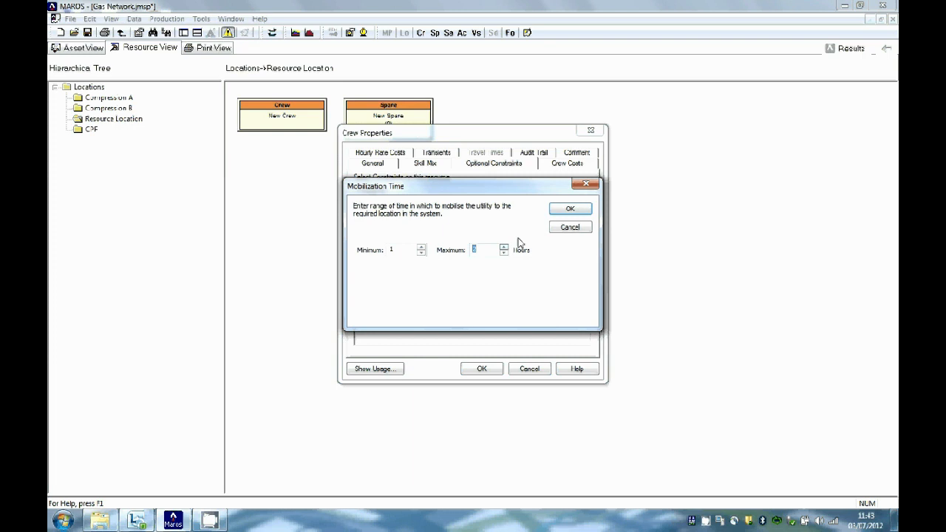
left_click(566, 211)
Set the crew's hourly shift availability from 08:00 until 20:00 and accept the crew properties
left_click(428, 288)
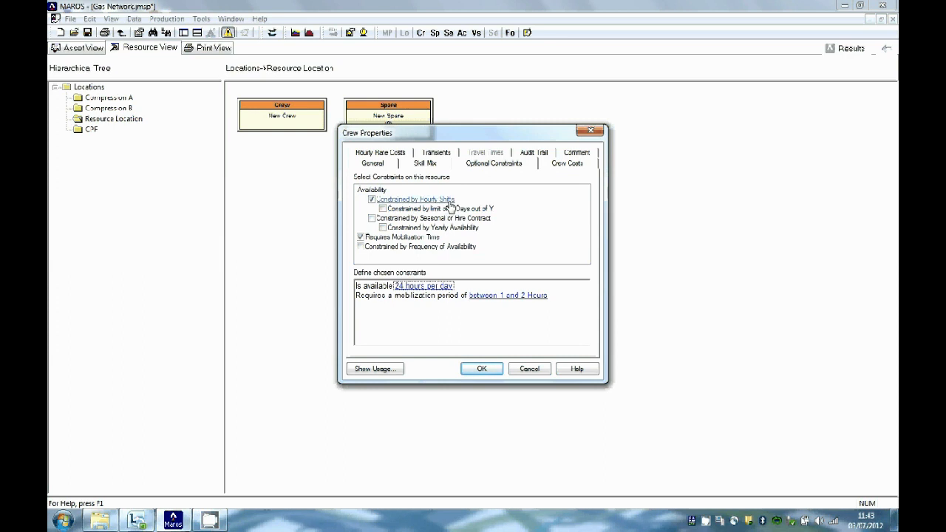
left_click(419, 289)
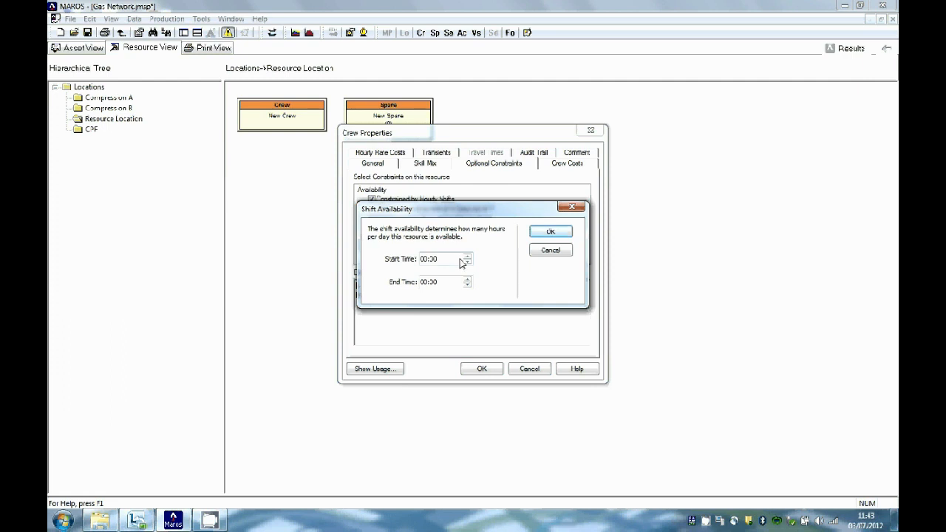
left_click(467, 258)
type("8")
left_click(467, 281)
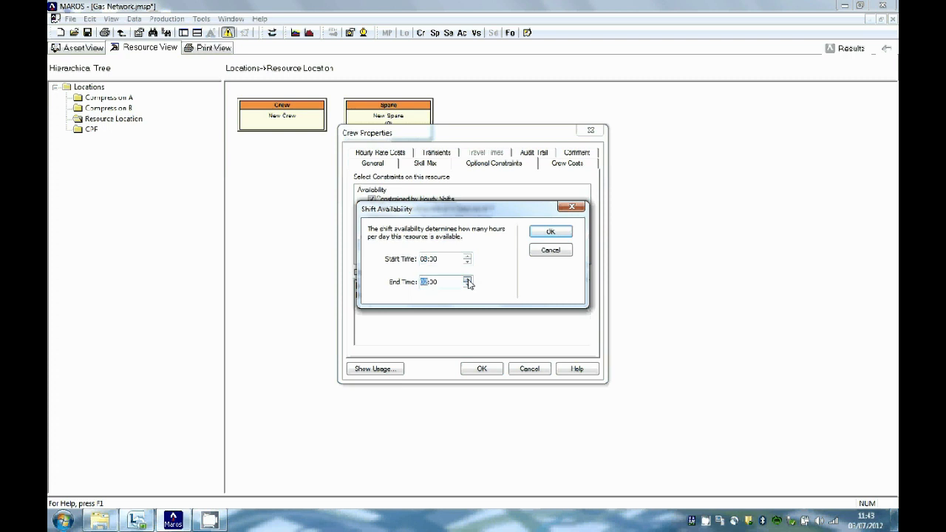
left_click(470, 285)
left_click(554, 232)
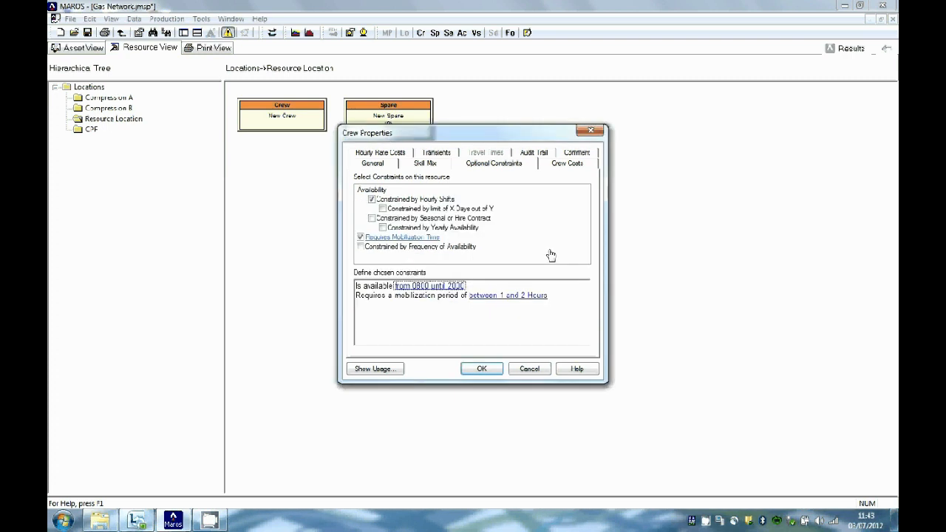
key("Tab")
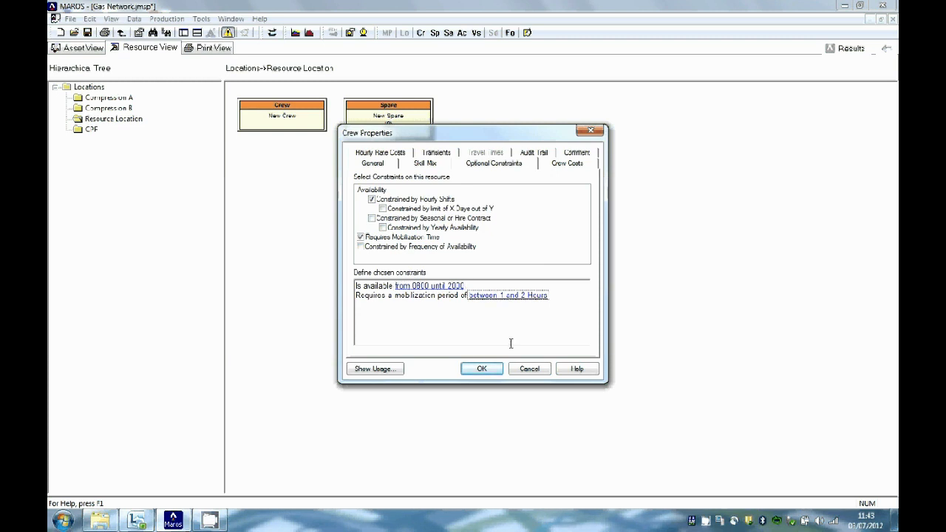
left_click(482, 369)
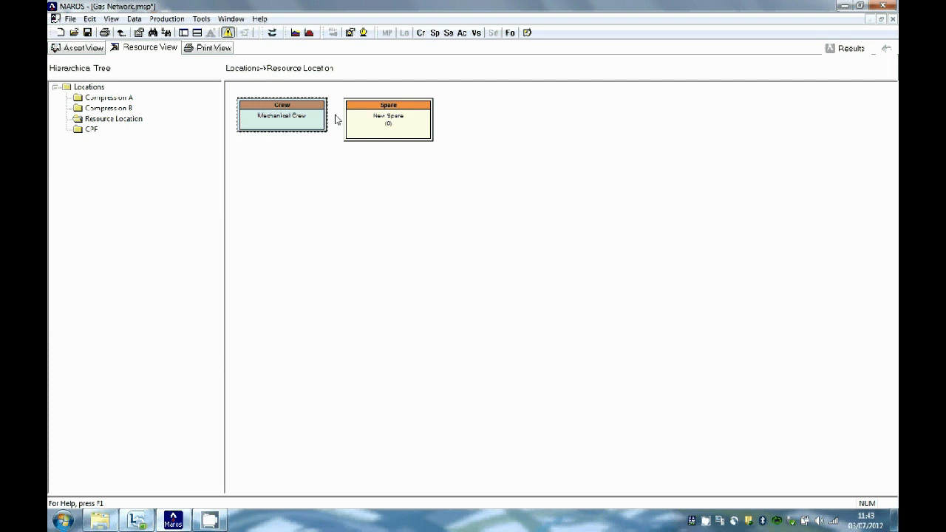
Enable the SHIFTS keyword with the no_over parameter in the simulator parameters
left_click(354, 37)
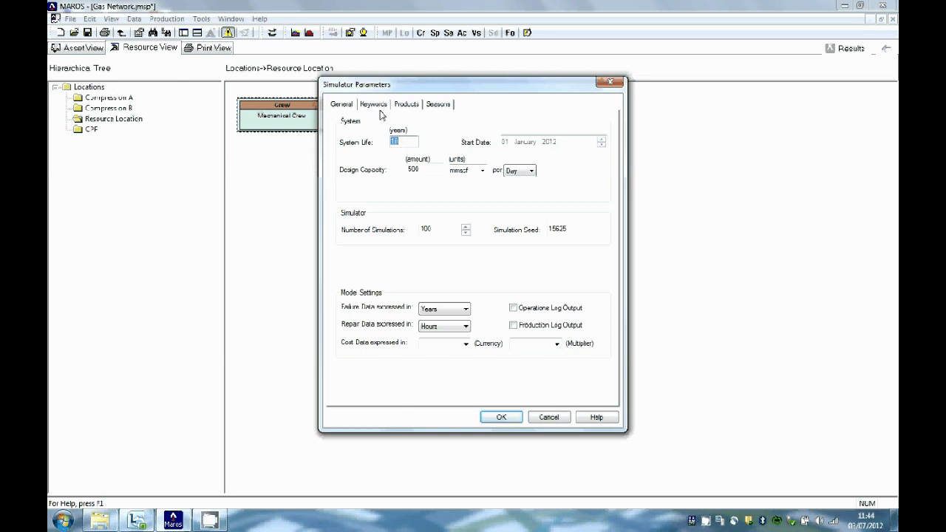
left_click(378, 109)
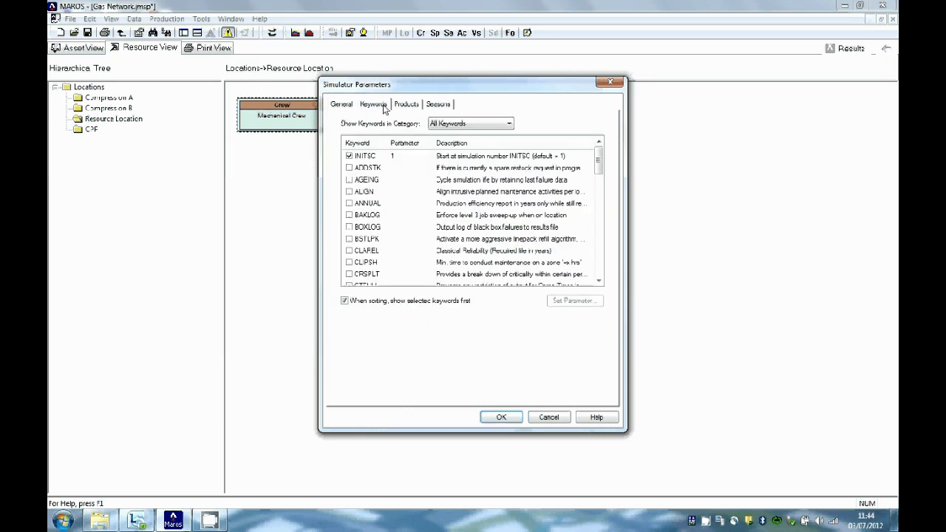
left_click_drag(604, 163, 608, 268)
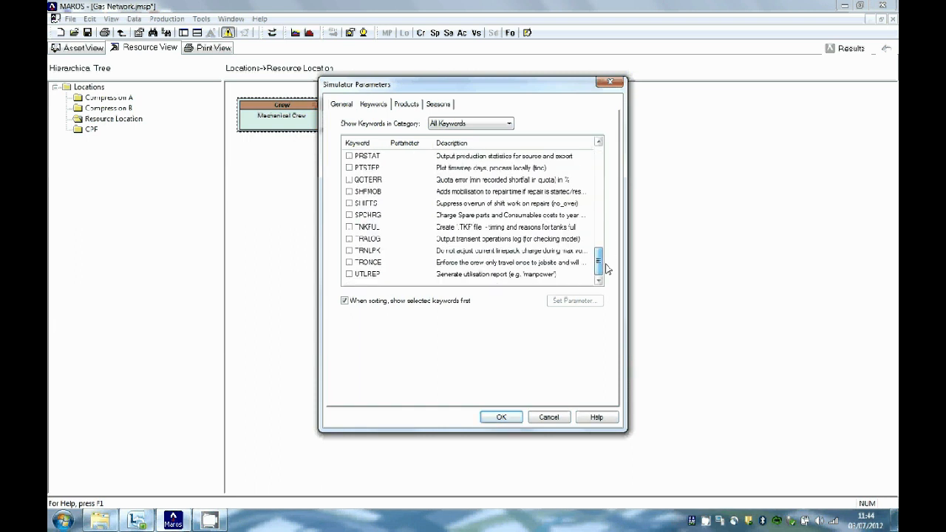
left_click(349, 204)
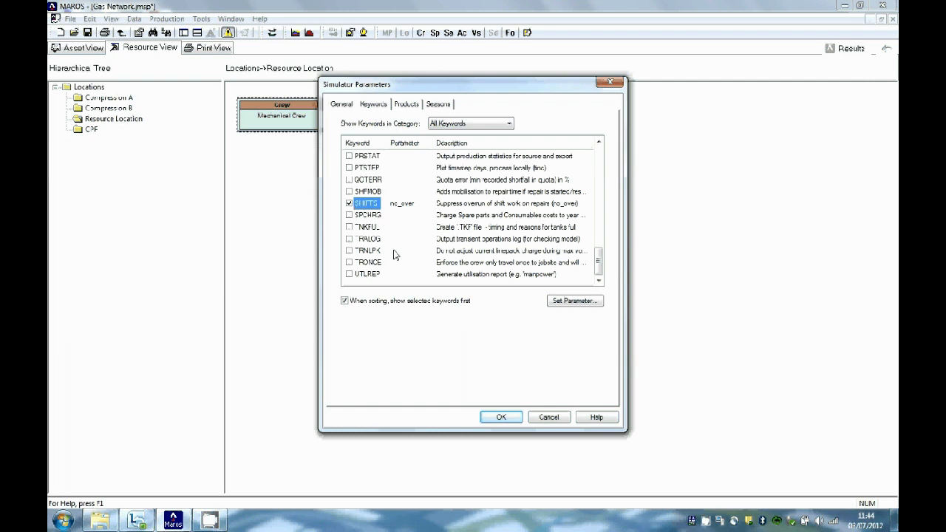
left_click(500, 418)
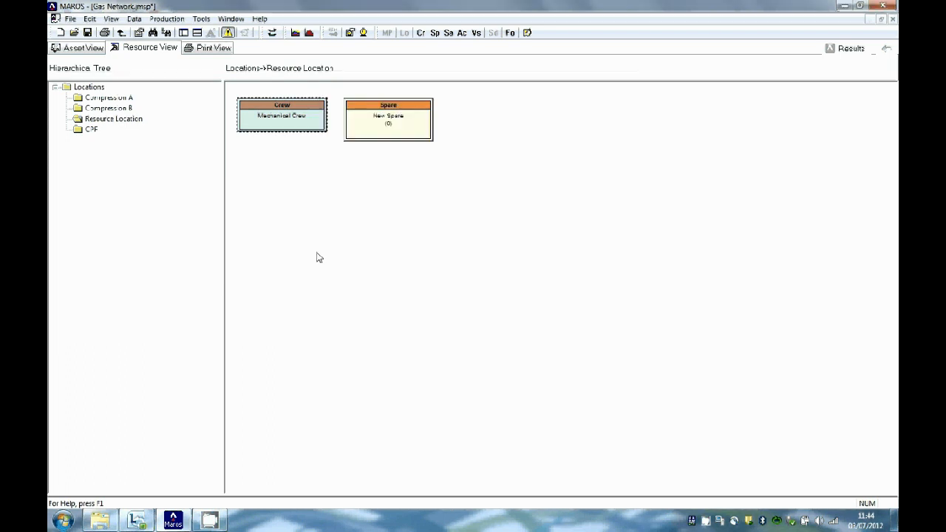
Name the new spare Compressor and set its number in stock to 12
double_click(391, 128)
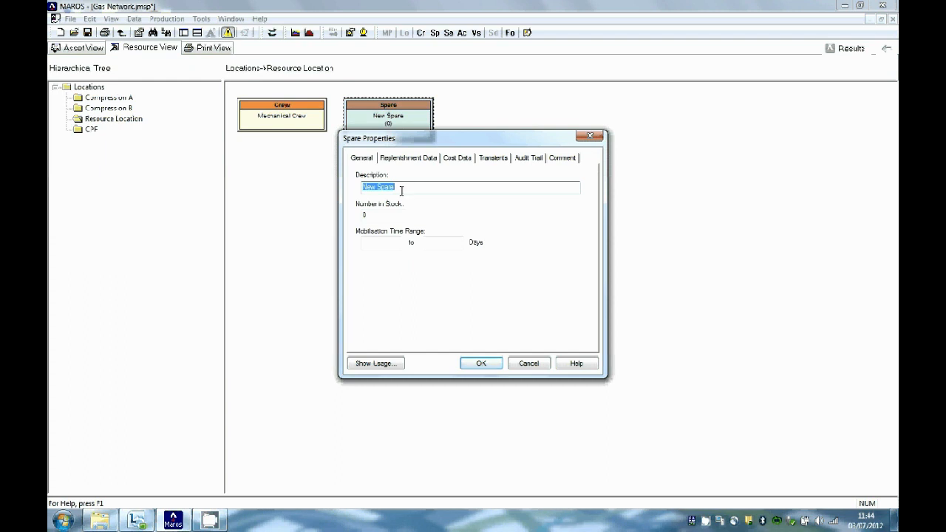
type("Compressor")
key("Tab")
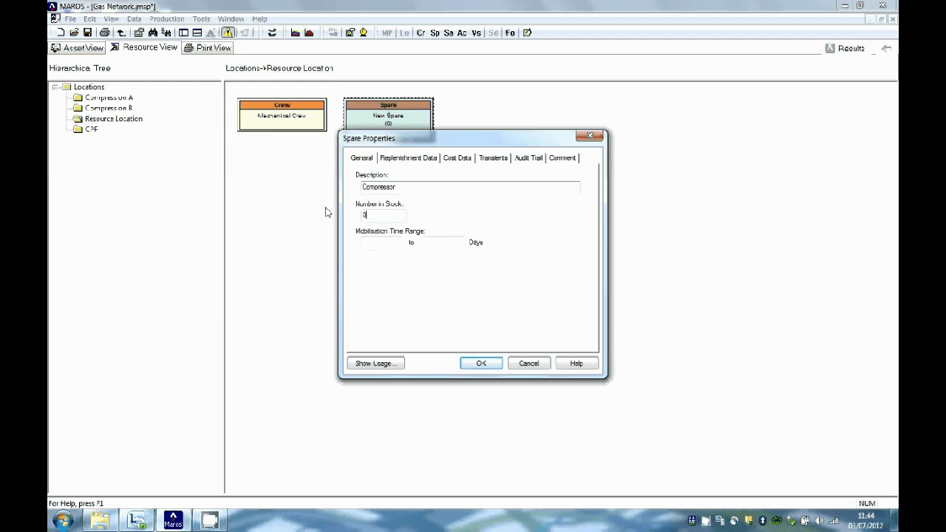
type("12")
Set the Compressor spare's replenishment level to 4 and its restock time to 30 to 30 days, and accept the spare properties
left_click(412, 162)
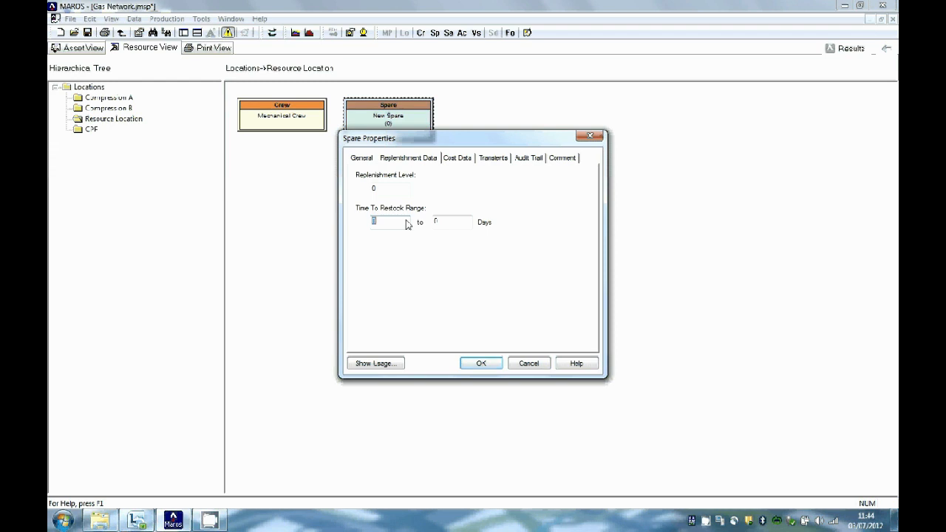
left_click_drag(392, 191, 356, 189)
key("BackSpace")
type("4")
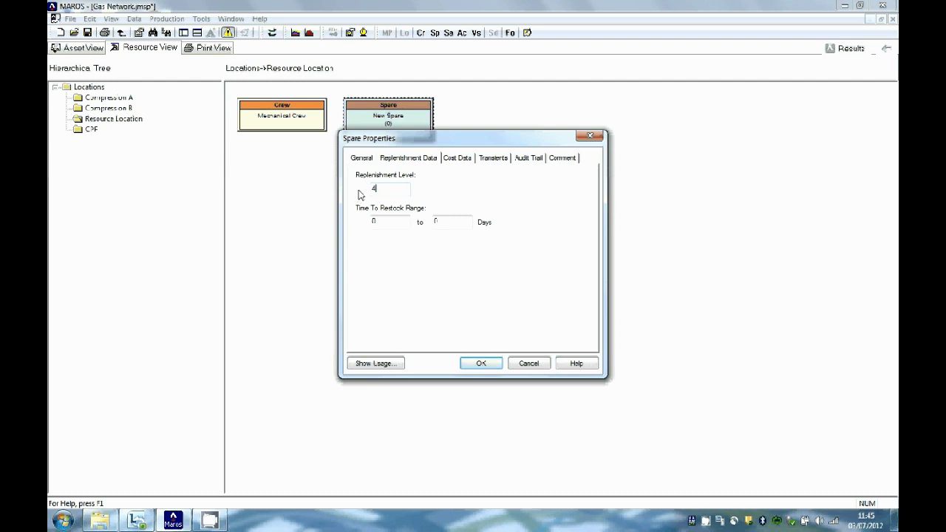
double_click(384, 225)
key("BackSpace")
type("30")
double_click(444, 226)
key("BackSpace")
type("30")
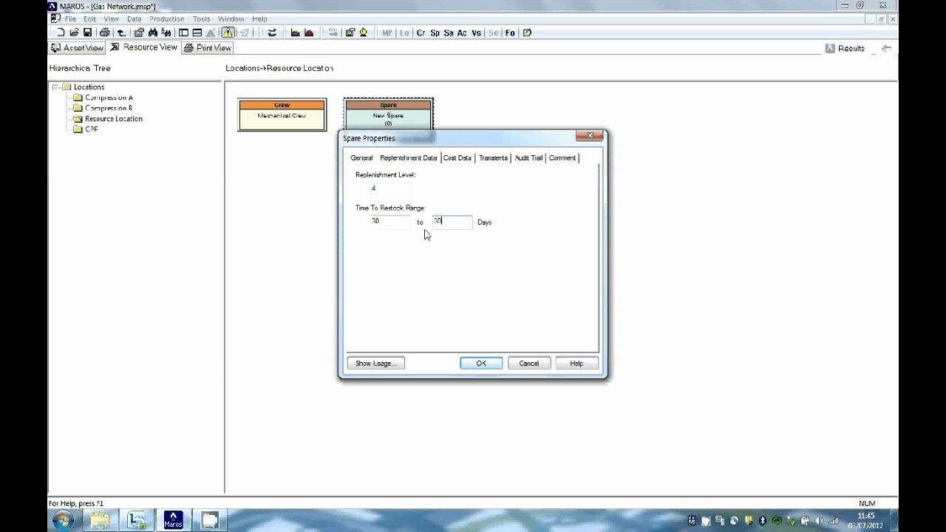
left_click(482, 363)
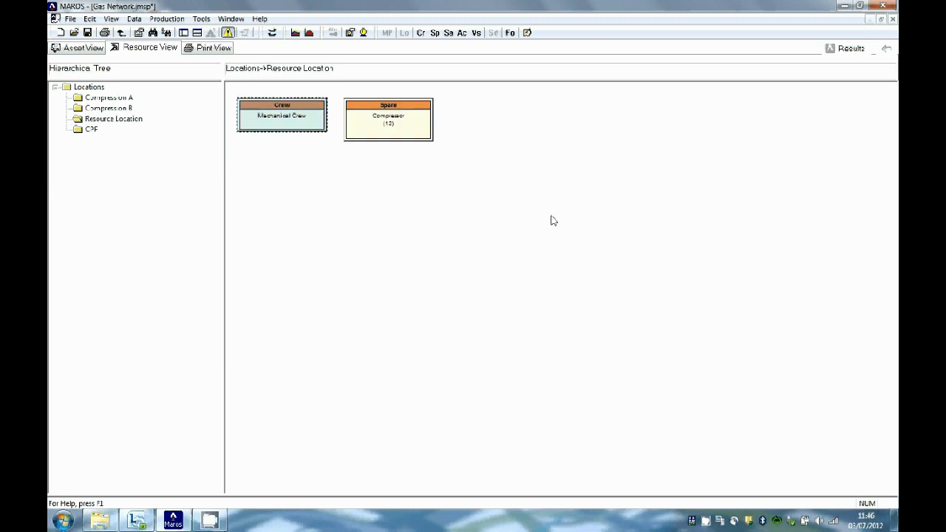
Assign the Compression A location to the Station A branch in the asset hierarchy
left_click(94, 87)
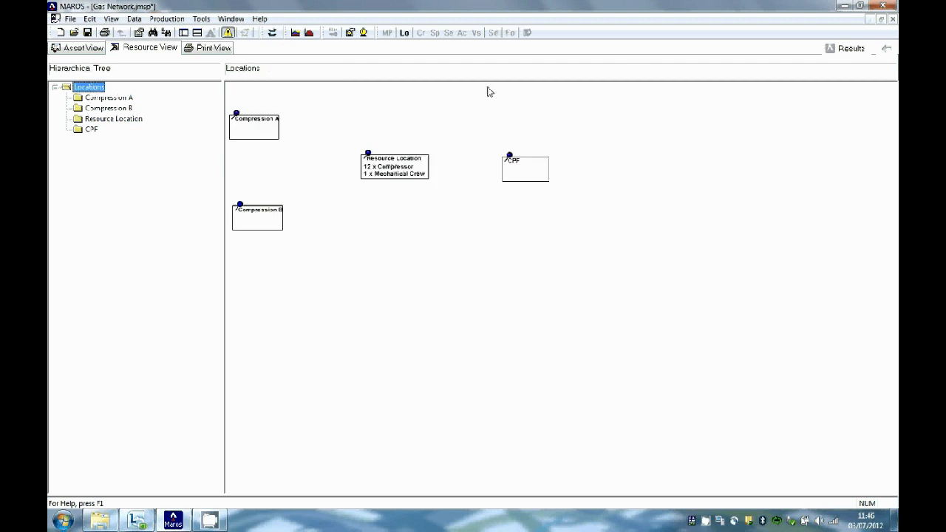
left_click(81, 49)
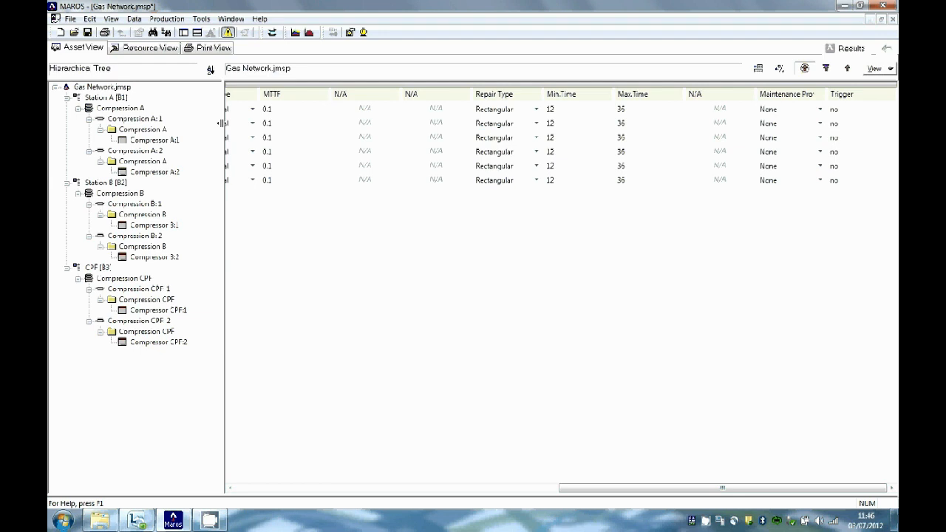
right_click(108, 102)
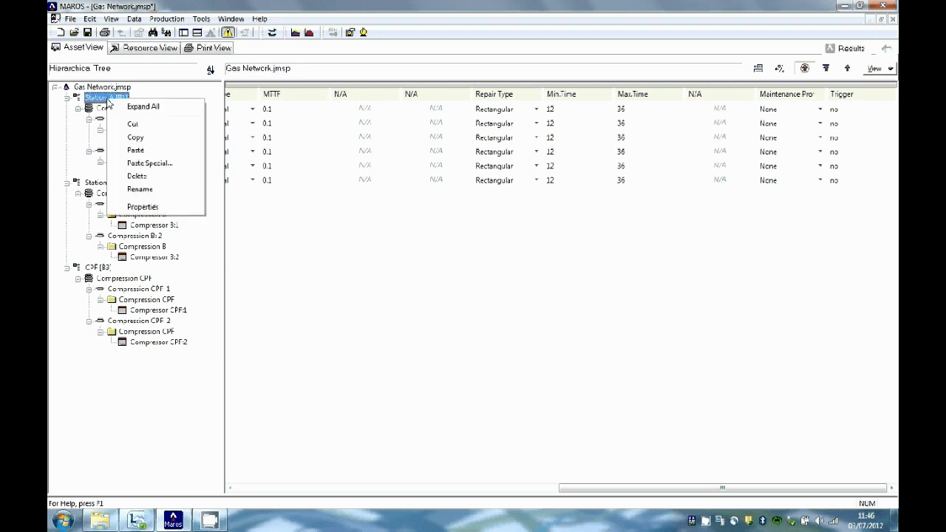
left_click(164, 207)
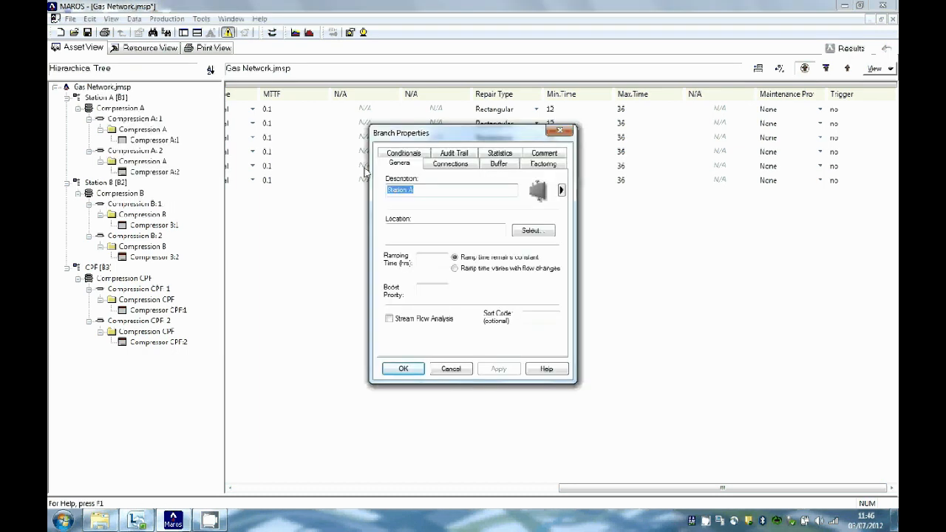
left_click(526, 232)
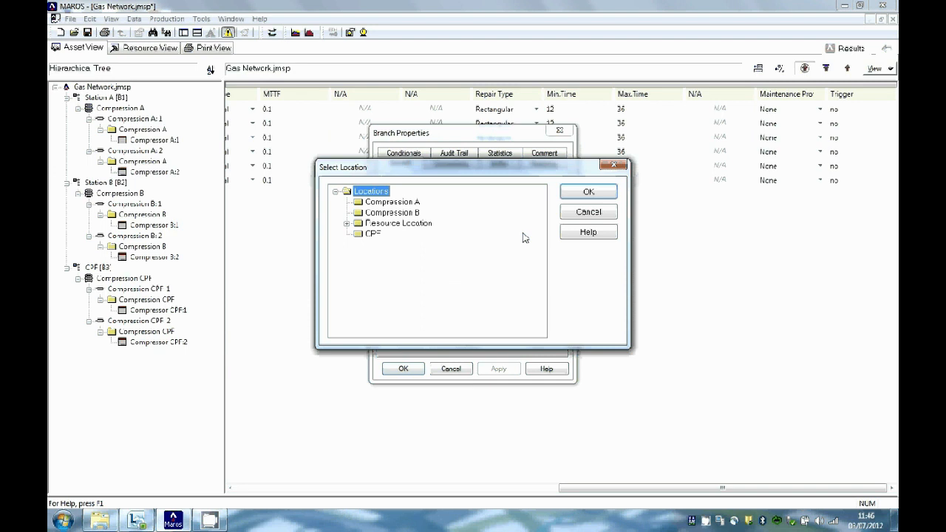
left_click(387, 204)
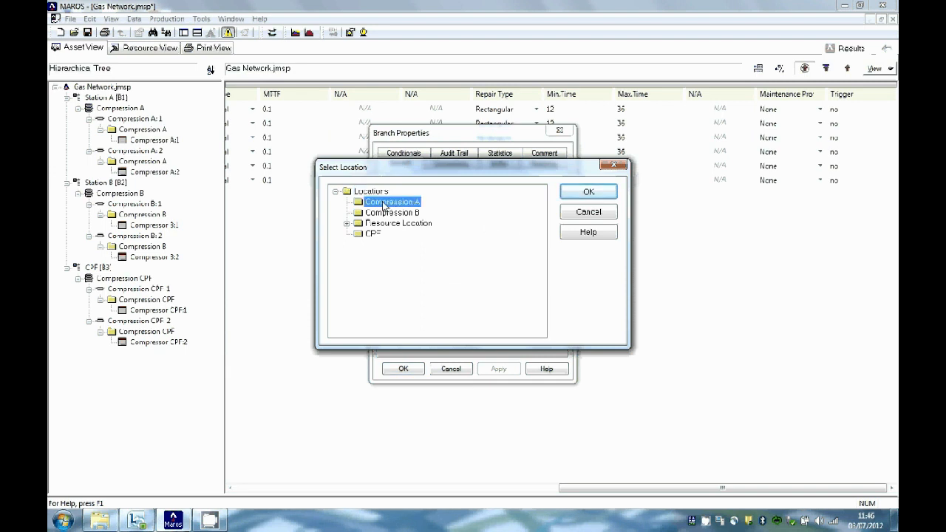
left_click(580, 194)
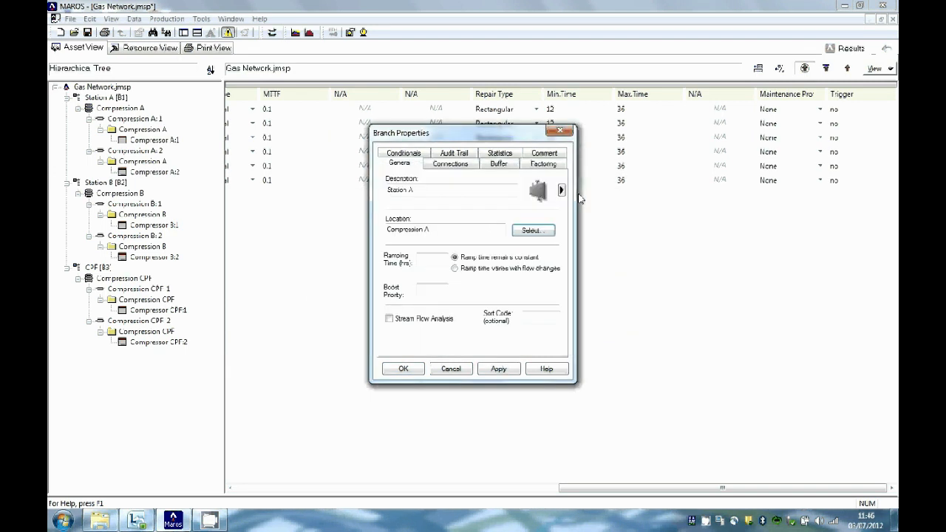
left_click(403, 369)
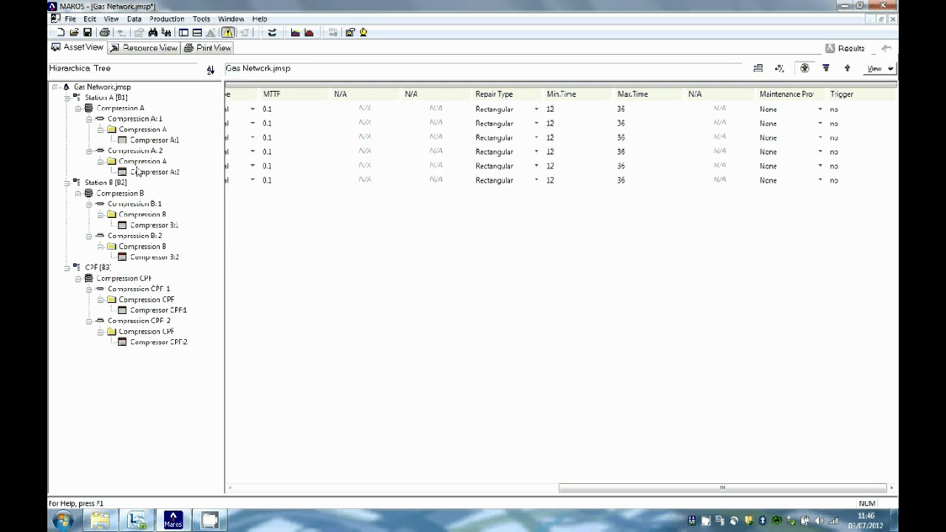
Assign the Compression B location to the Station B branch
right_click(108, 187)
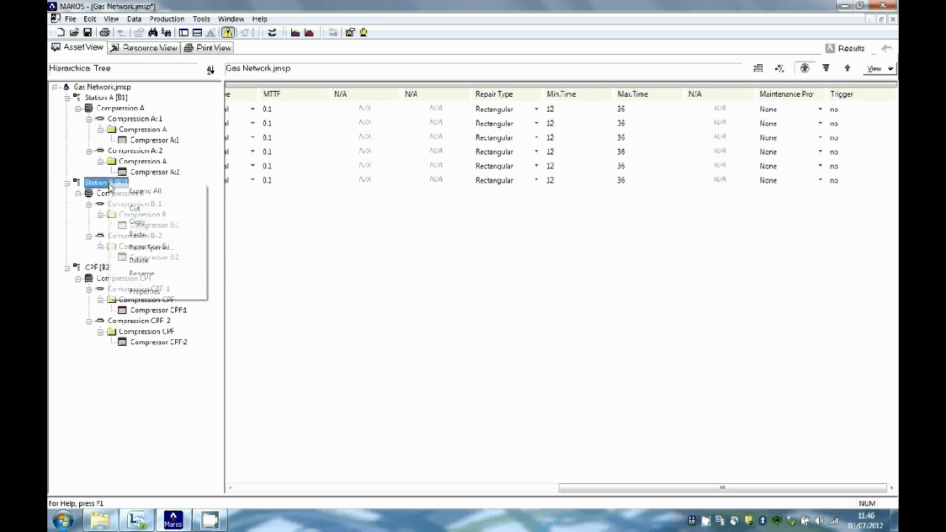
left_click(171, 291)
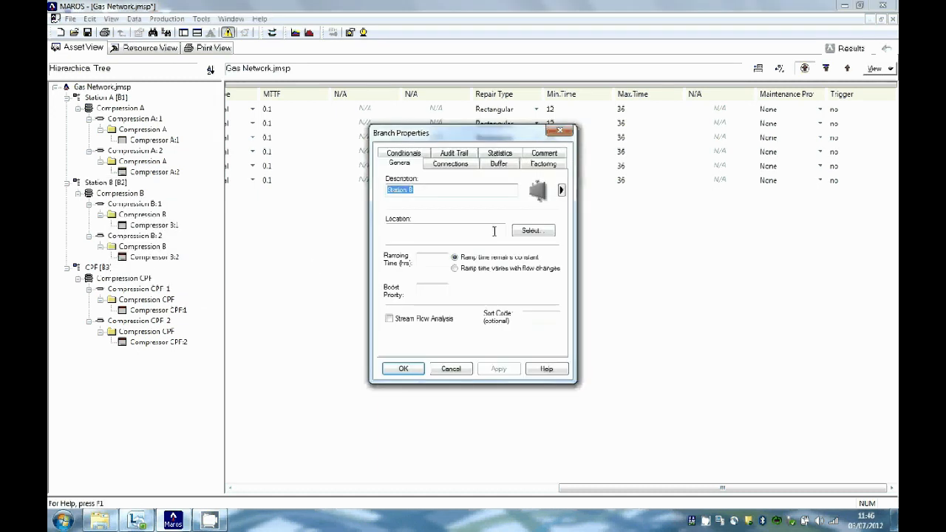
left_click(532, 230)
left_click(410, 215)
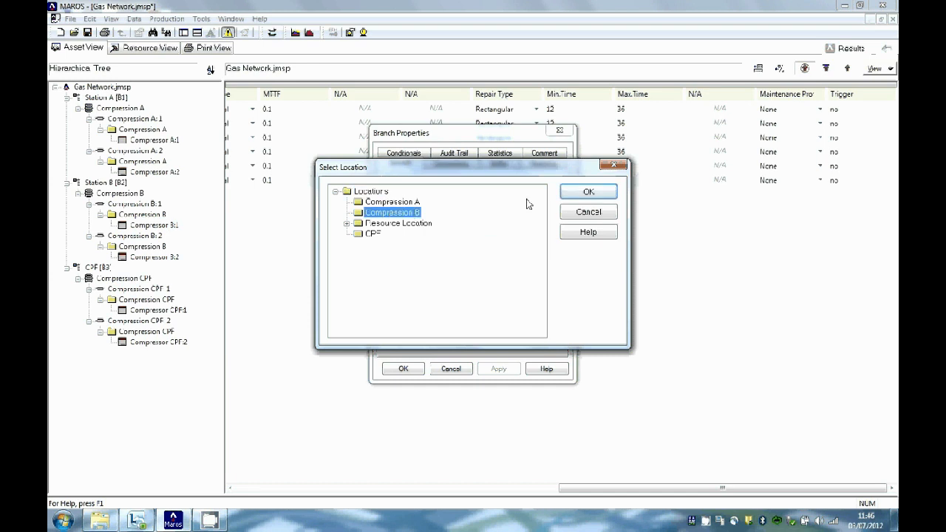
left_click(588, 192)
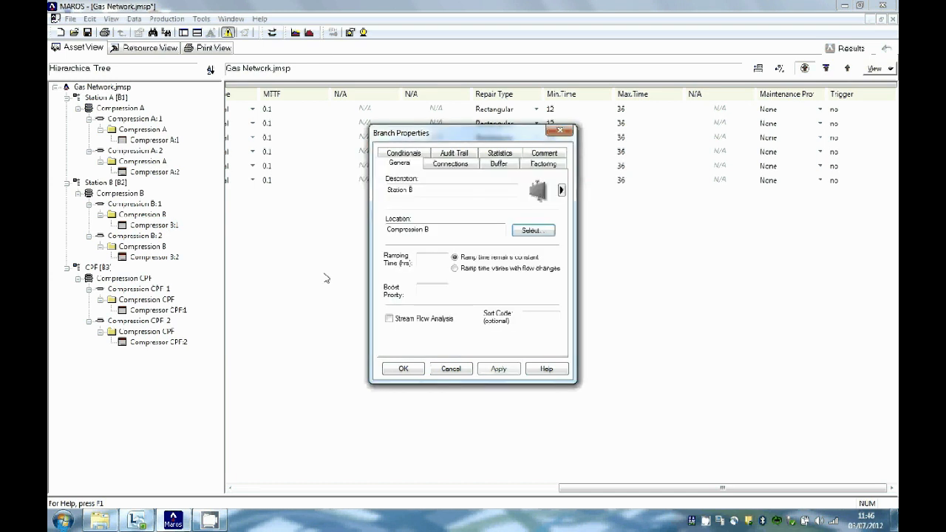
left_click(403, 369)
Assign the CPF location to the CPF branch
right_click(97, 269)
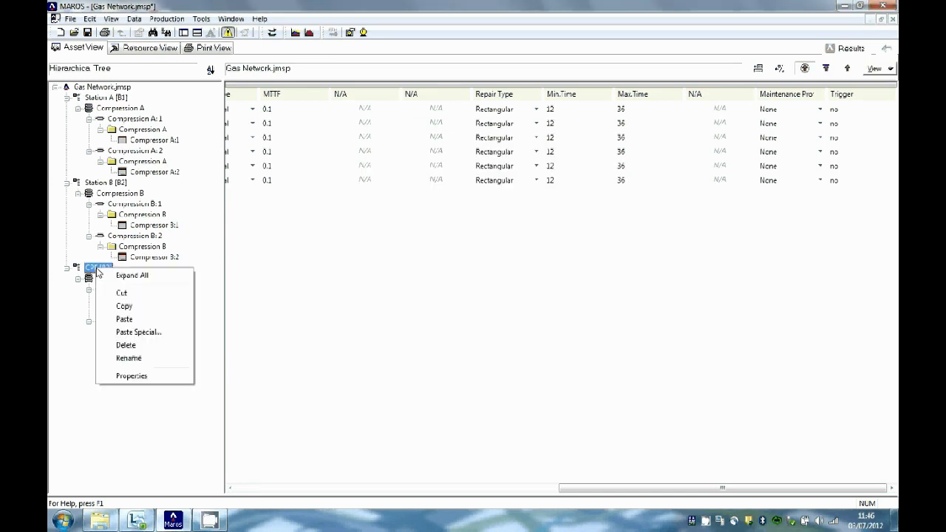
left_click(131, 375)
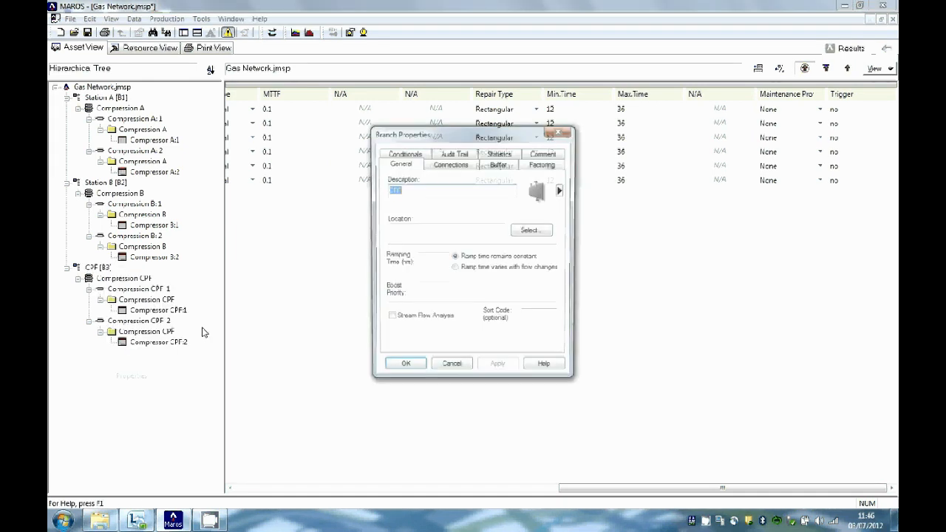
left_click(533, 230)
left_click(375, 234)
left_click(589, 191)
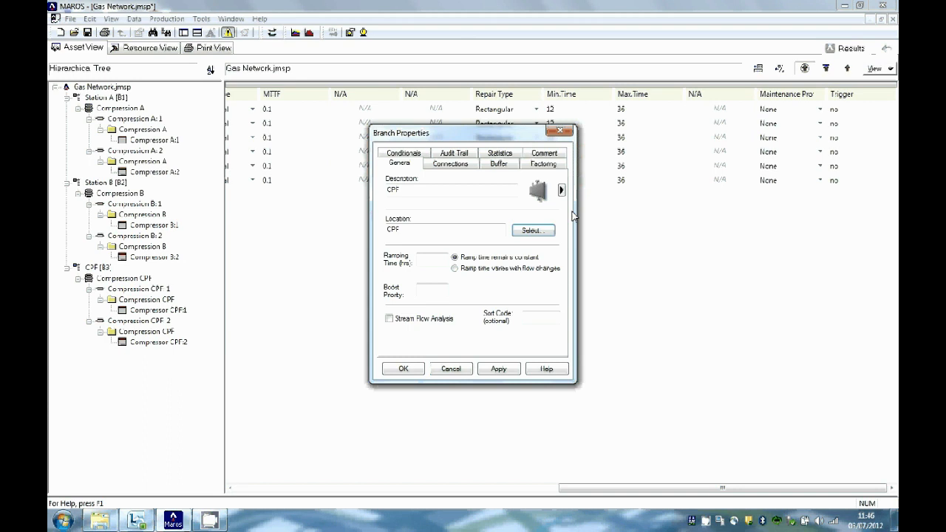
left_click(403, 369)
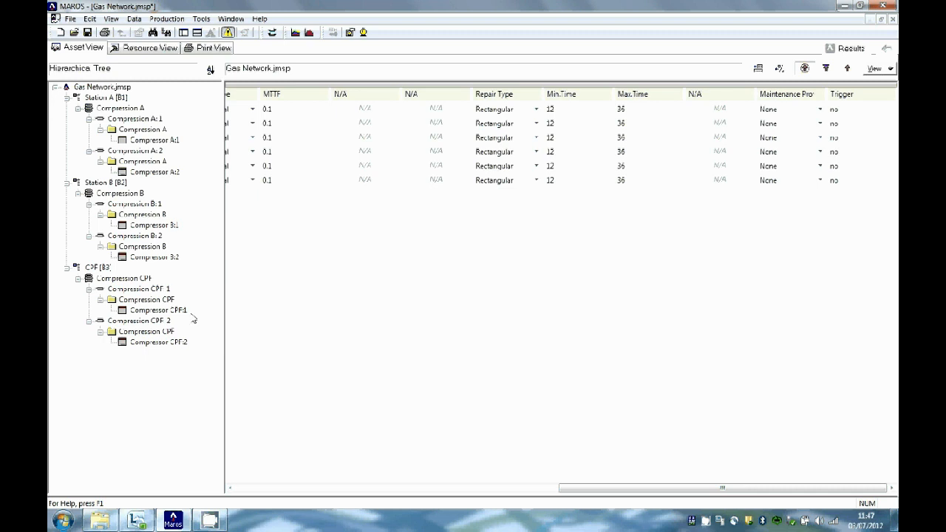
Add a Compressor spare and the Mechanical Crew as maintenance resources for the unscheduled failure mode of the CPF branch's first compressor
left_click(93, 271)
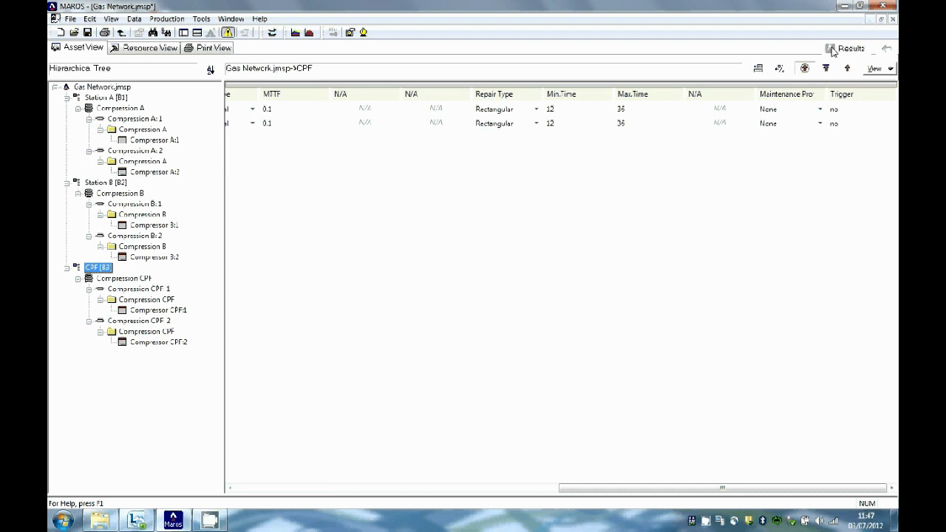
left_click(887, 70)
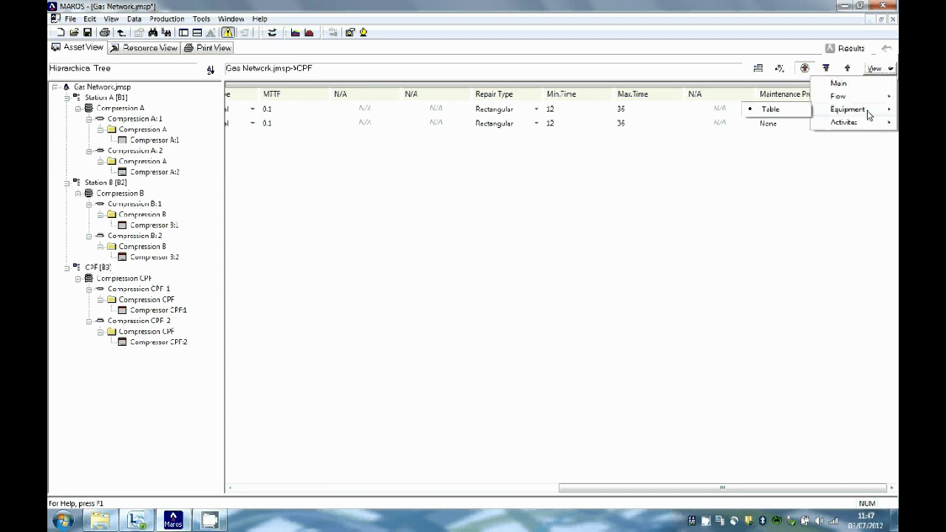
left_click(776, 110)
left_click_drag(585, 490, 690, 499)
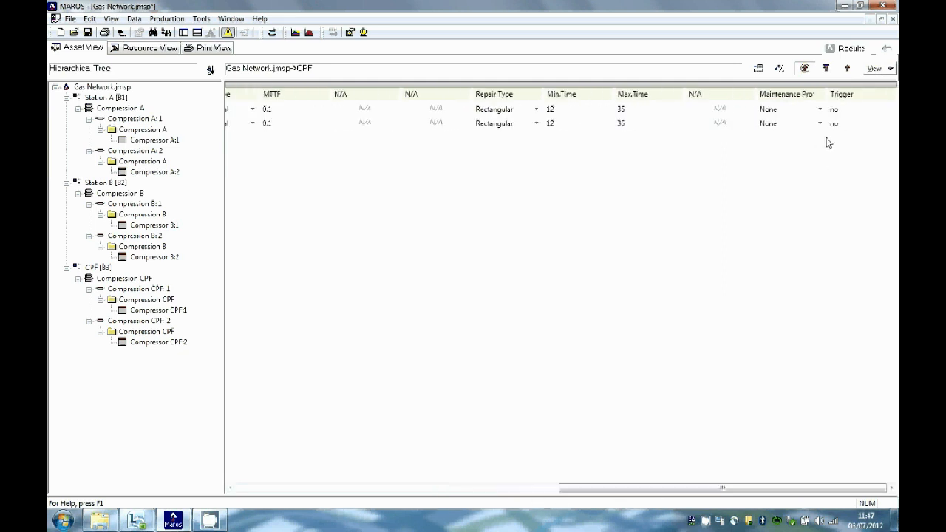
left_click(820, 110)
left_click(821, 110)
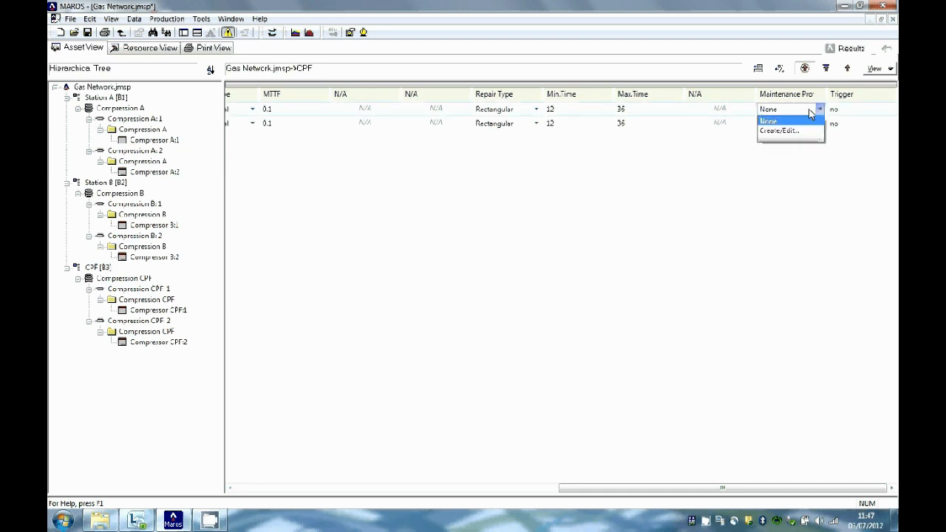
left_click(797, 130)
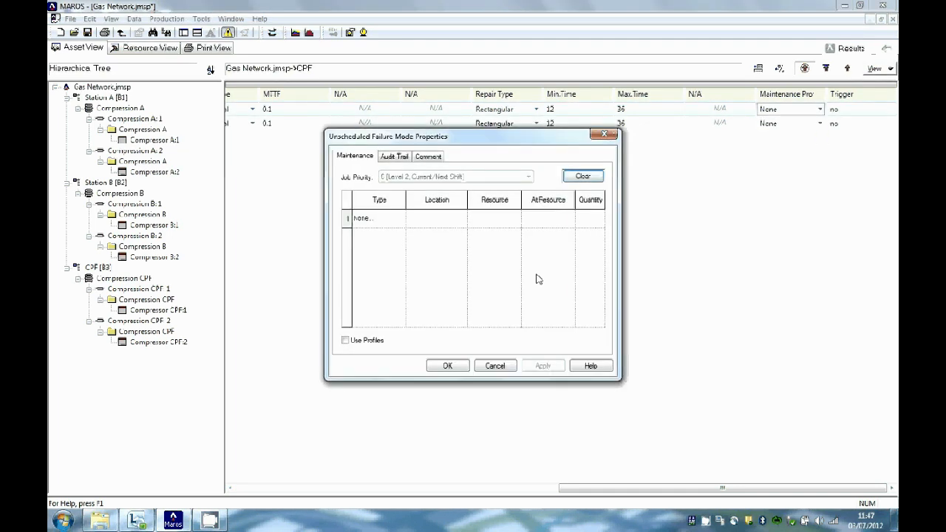
left_click(366, 220)
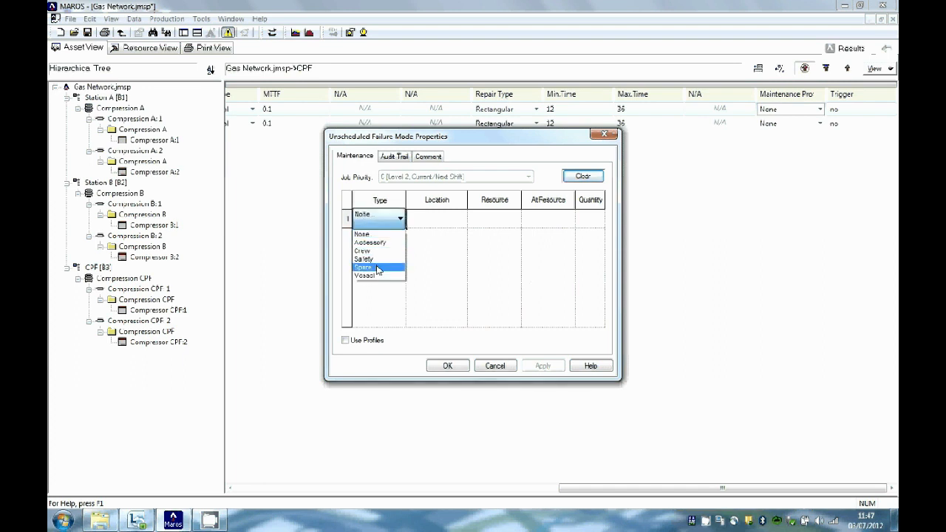
left_click(377, 267)
left_click(379, 238)
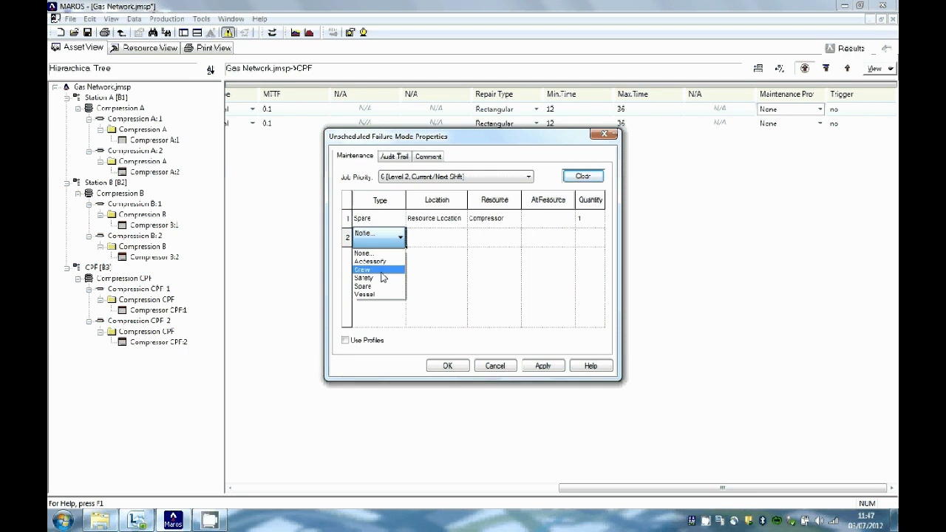
left_click(378, 270)
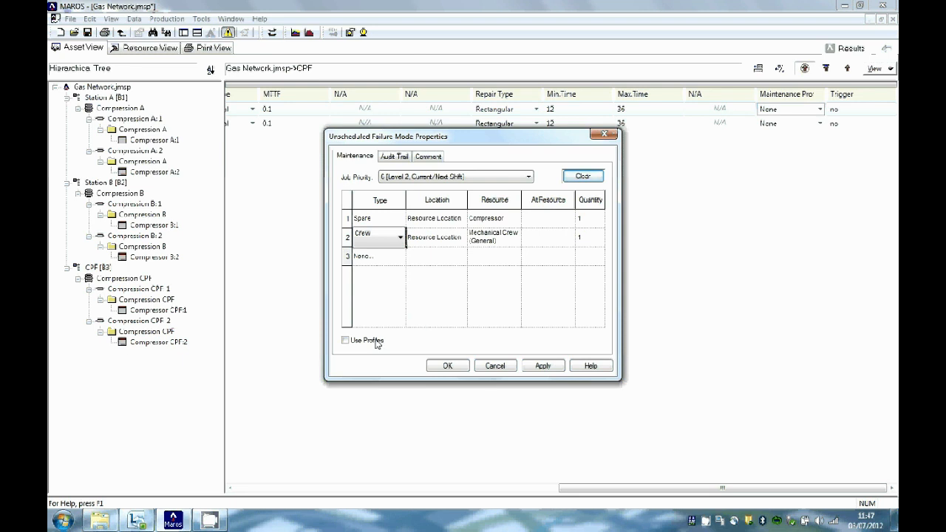
Save this resource configuration as a new shared maintenance profile named CPF and close the failure mode properties
left_click(346, 341)
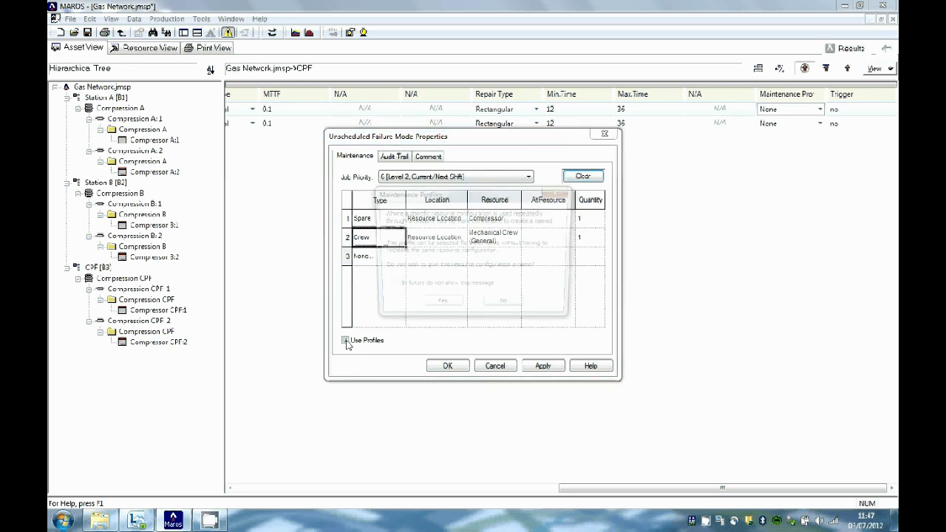
left_click(439, 307)
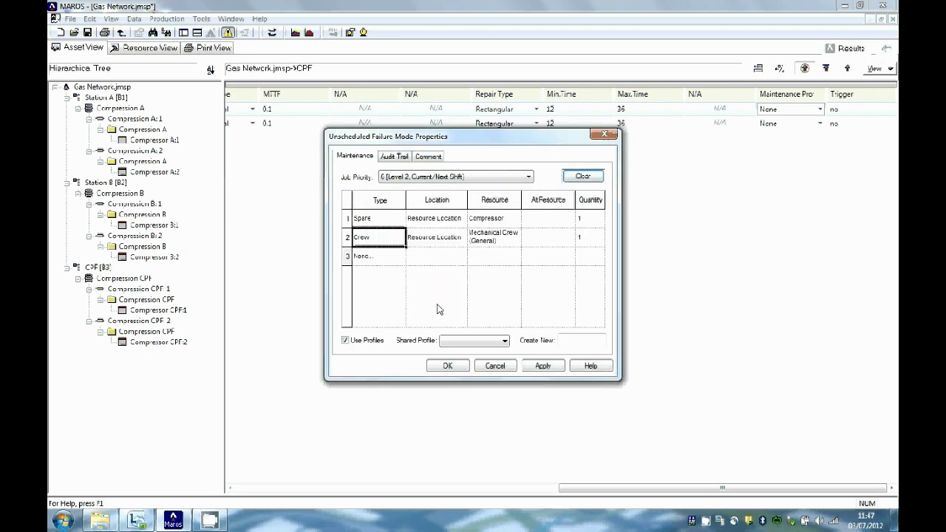
left_click(568, 341)
type("CPF")
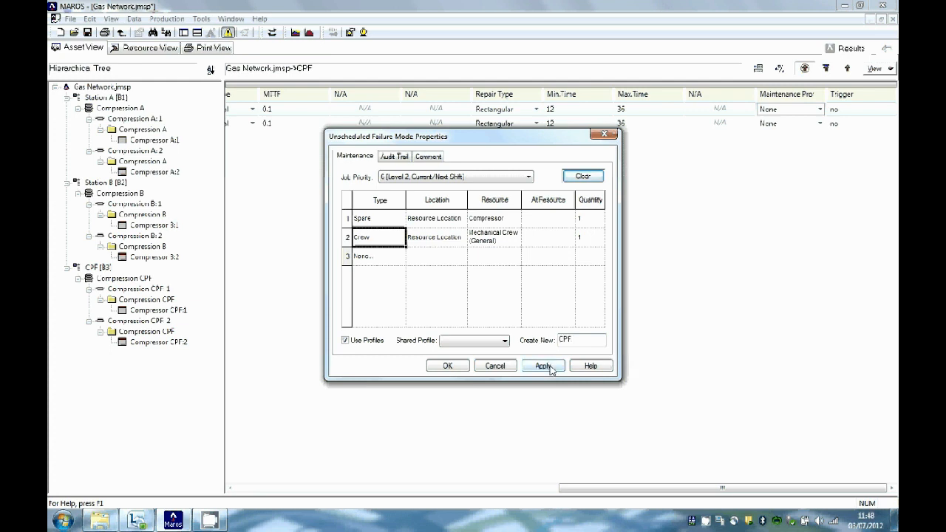
left_click(547, 366)
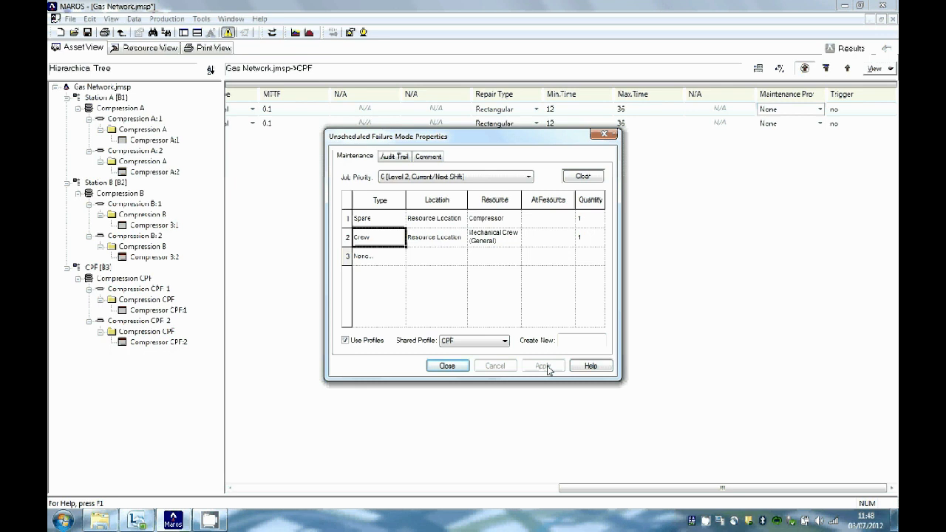
left_click(457, 370)
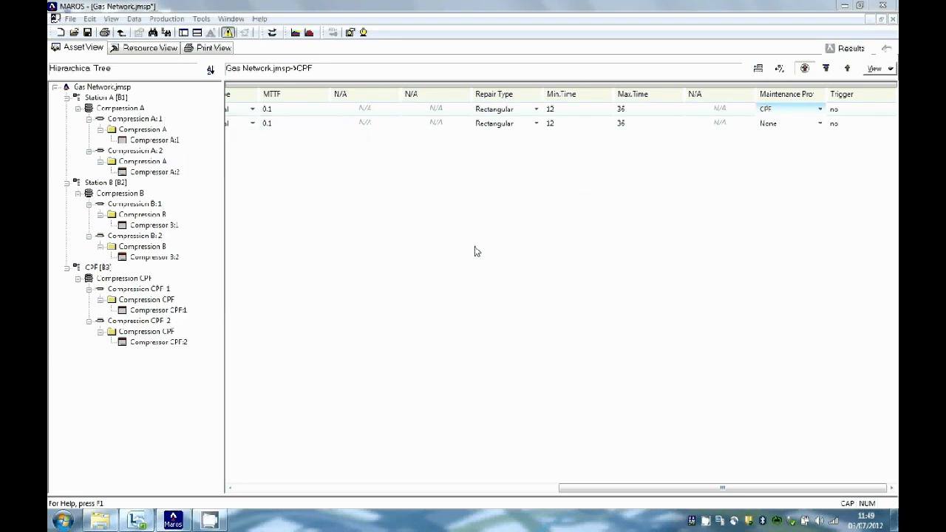
Set the CPF maintenance profile's job priority to 6 [Level 2, Current/Next Shift] and assign that profile to the CPF branch's second compressor
left_click(781, 112)
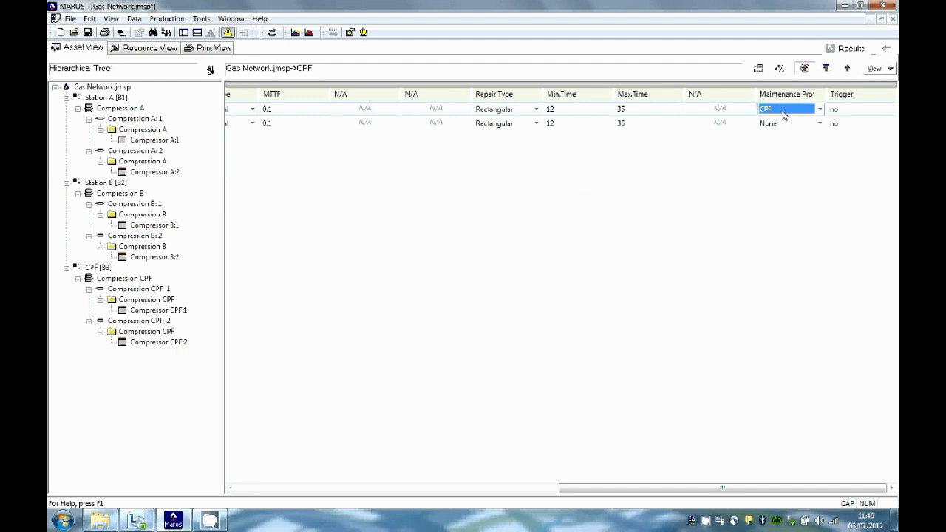
left_click(820, 110)
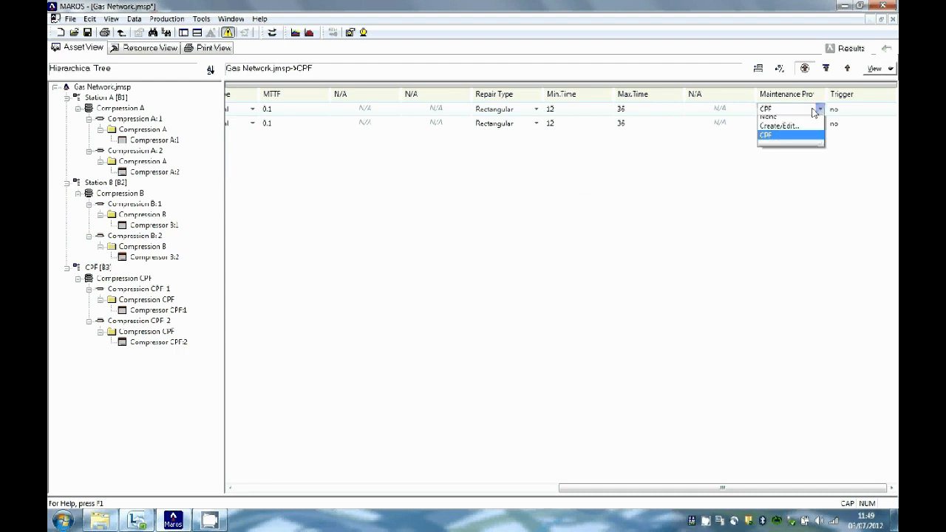
left_click(788, 131)
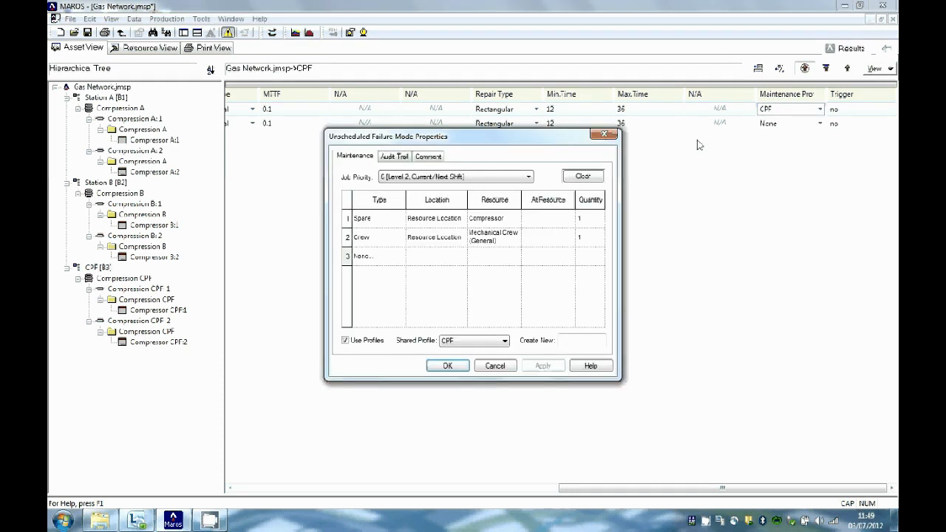
left_click(528, 178)
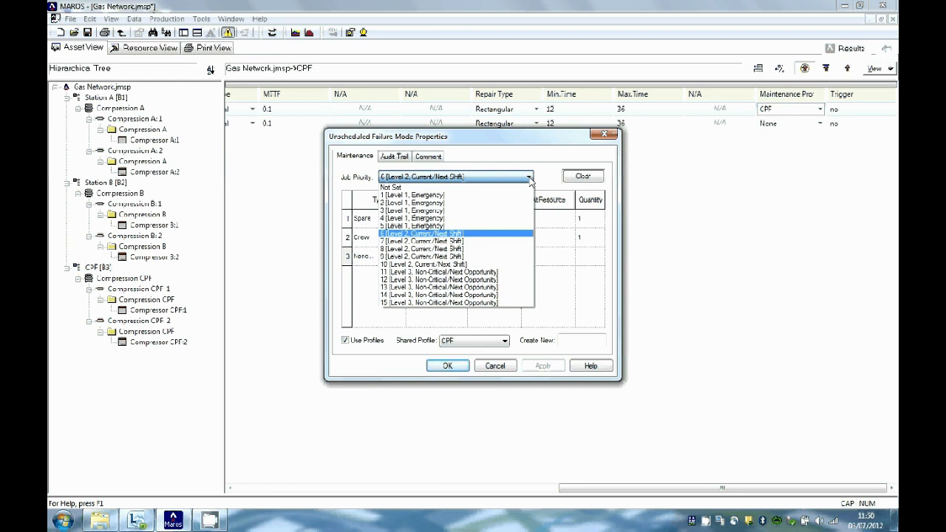
left_click(501, 237)
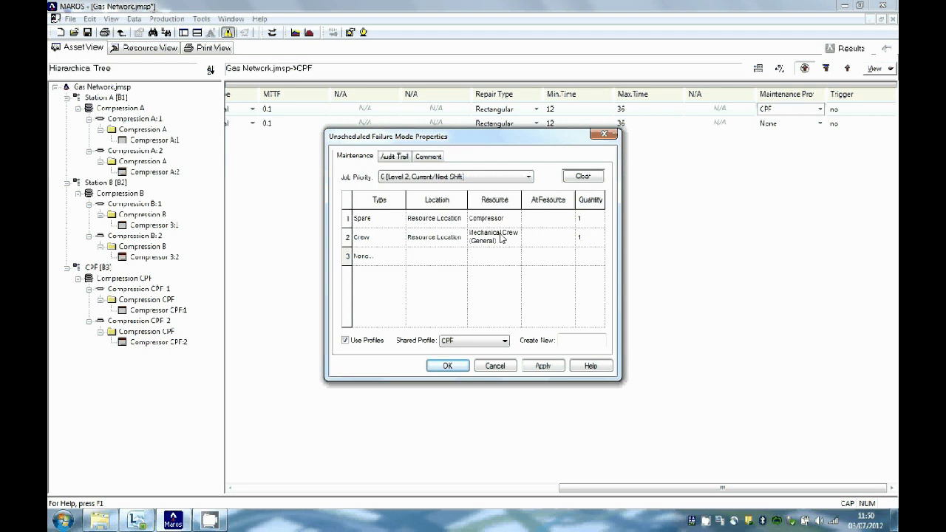
left_click(448, 366)
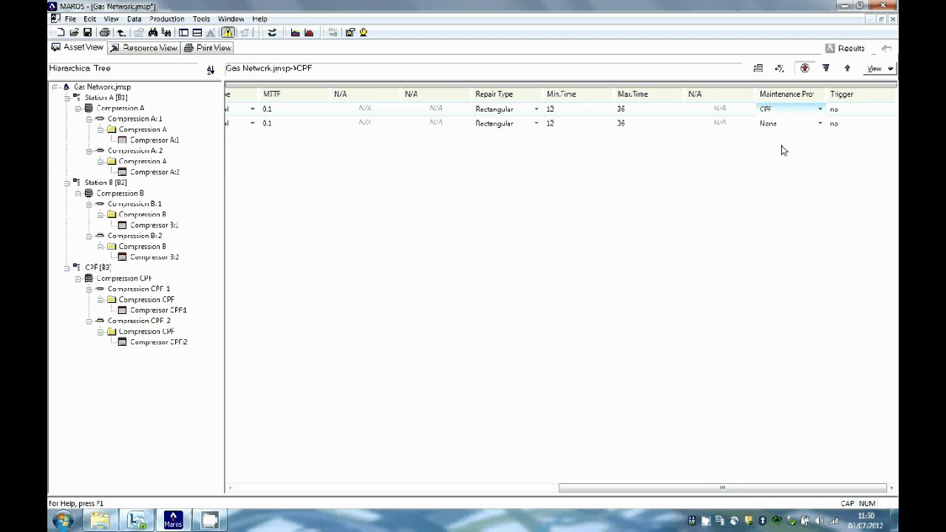
left_click(819, 123)
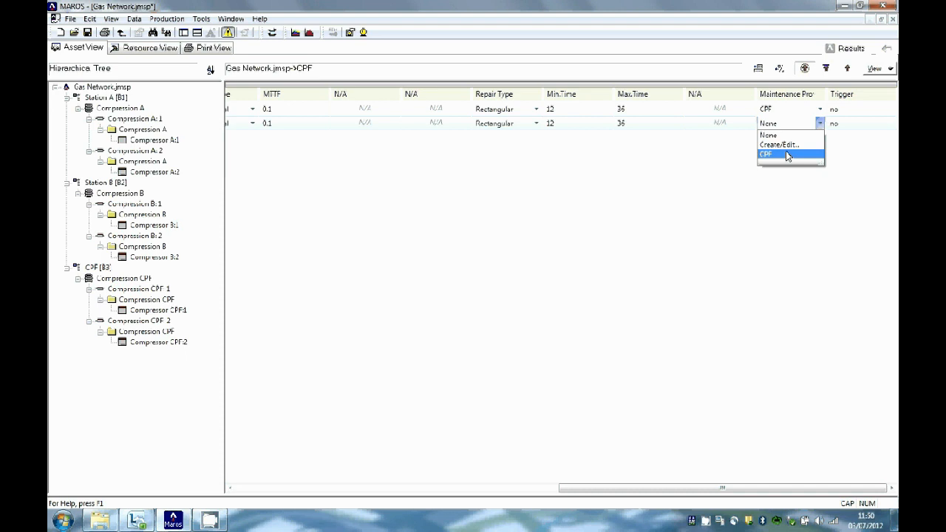
left_click(787, 156)
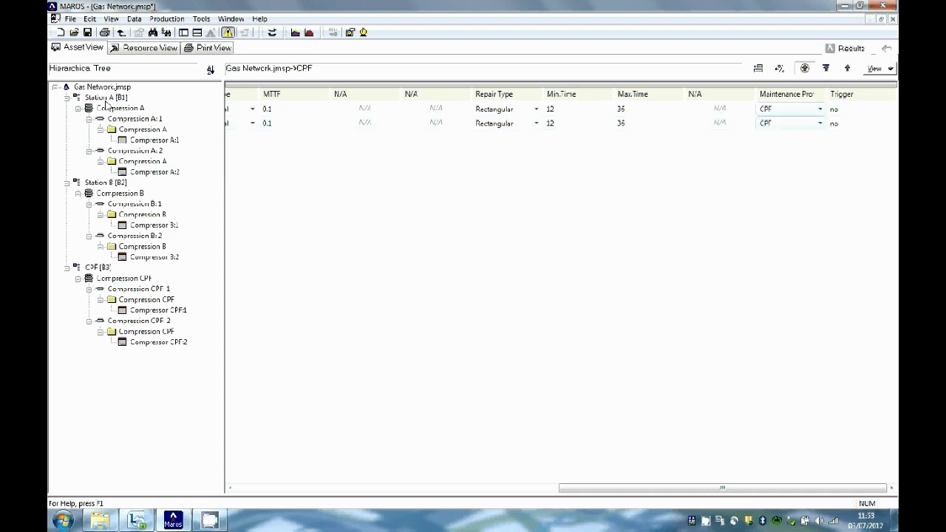
Set the job priority of Station A's maintenance profile to 7 [Level 2, Current/Next Shift]
left_click(107, 99)
left_click(818, 111)
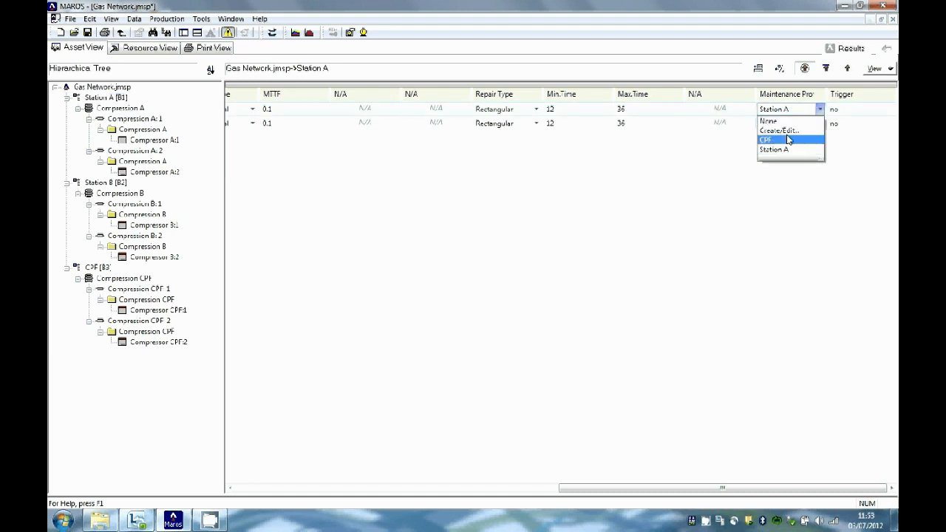
left_click(786, 133)
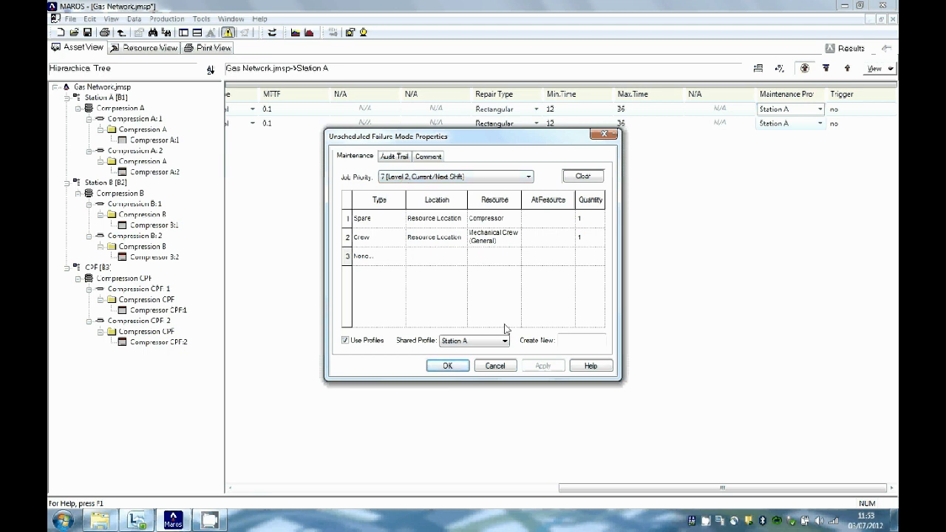
left_click(528, 177)
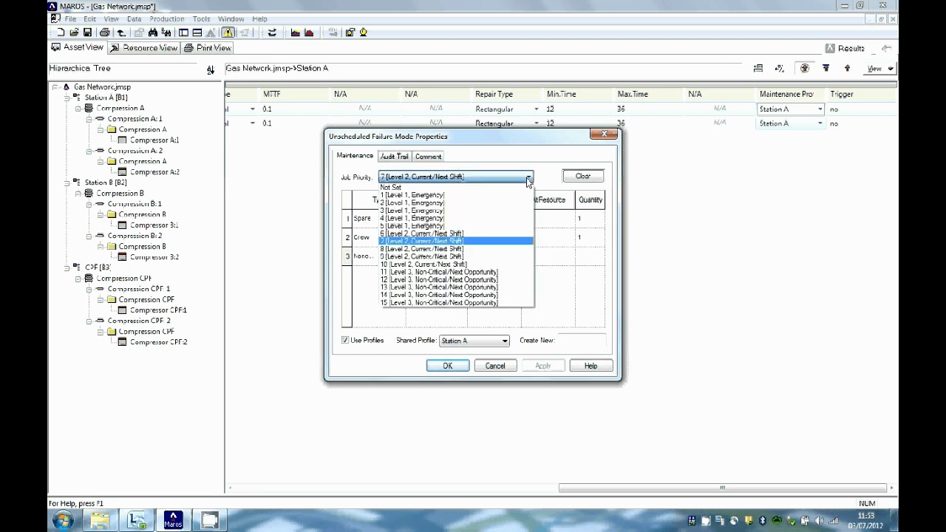
left_click(476, 242)
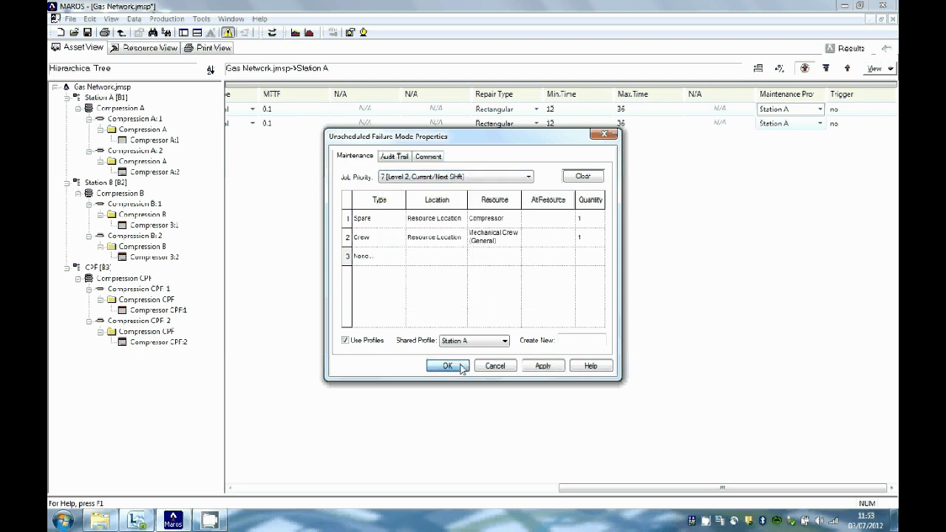
left_click(448, 366)
Base the maintenance of Station B's first compressor on the shared CPF profile, with job priority 8 [Level 2, Current/Next Shift]
left_click(108, 186)
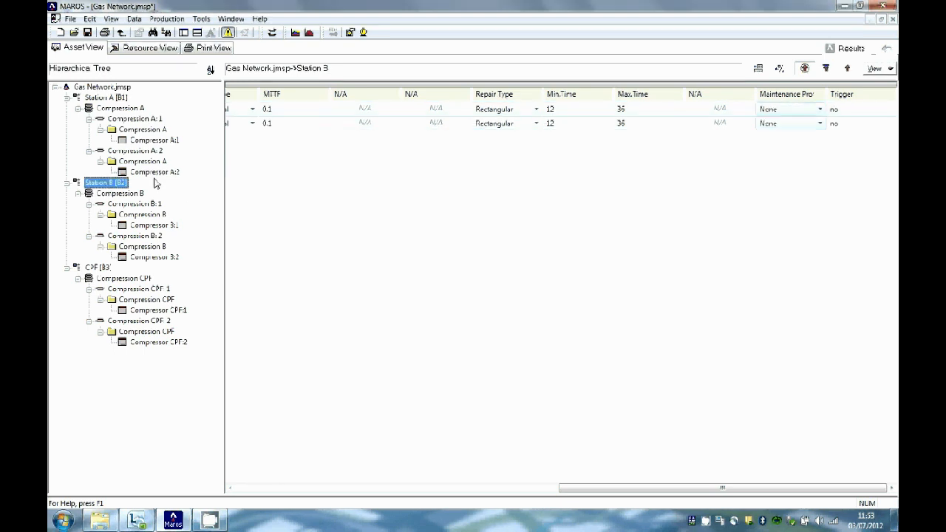
left_click(819, 108)
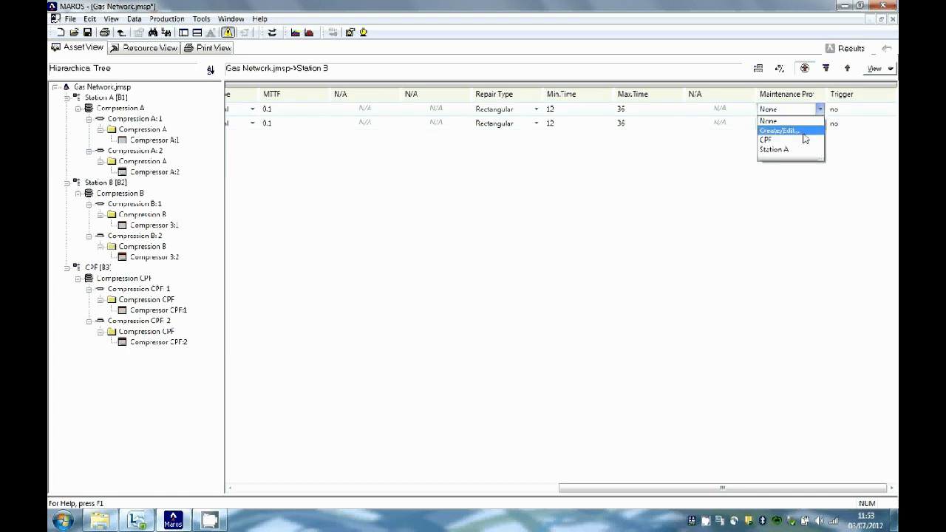
left_click(803, 133)
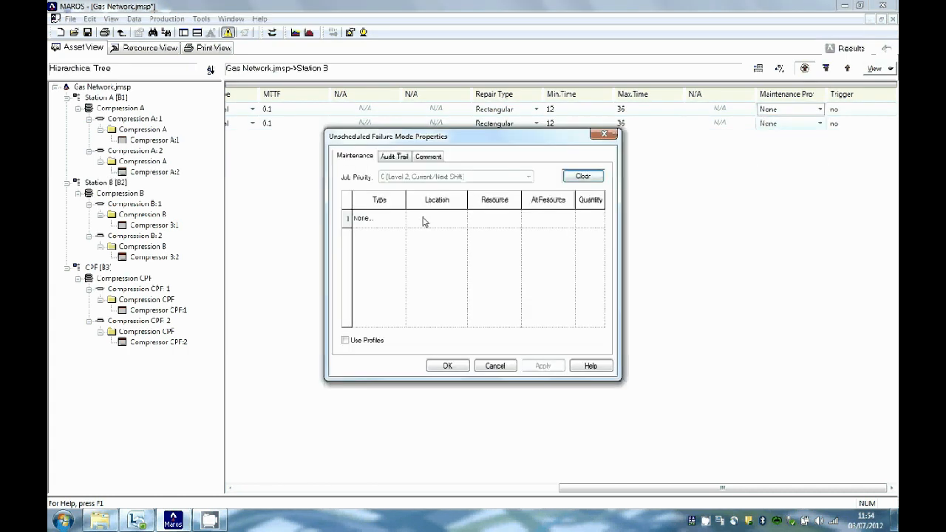
left_click(353, 346)
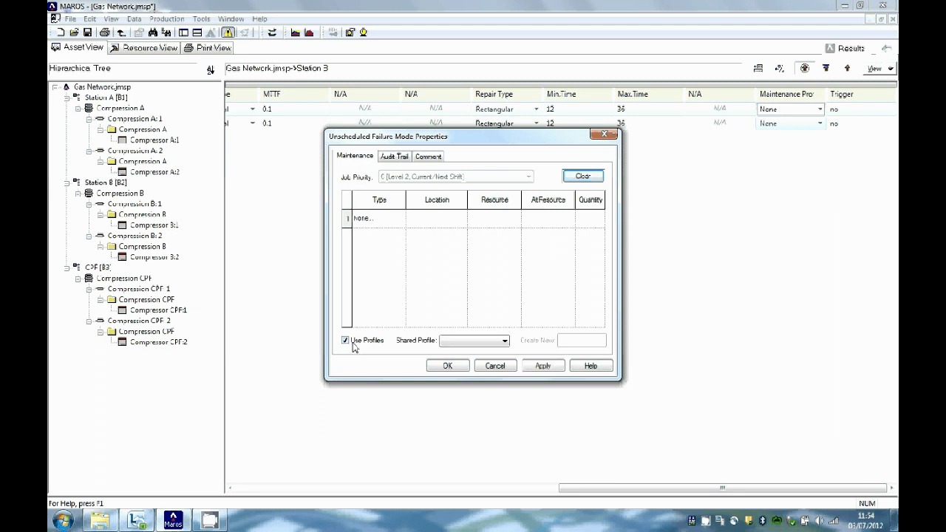
left_click(504, 341)
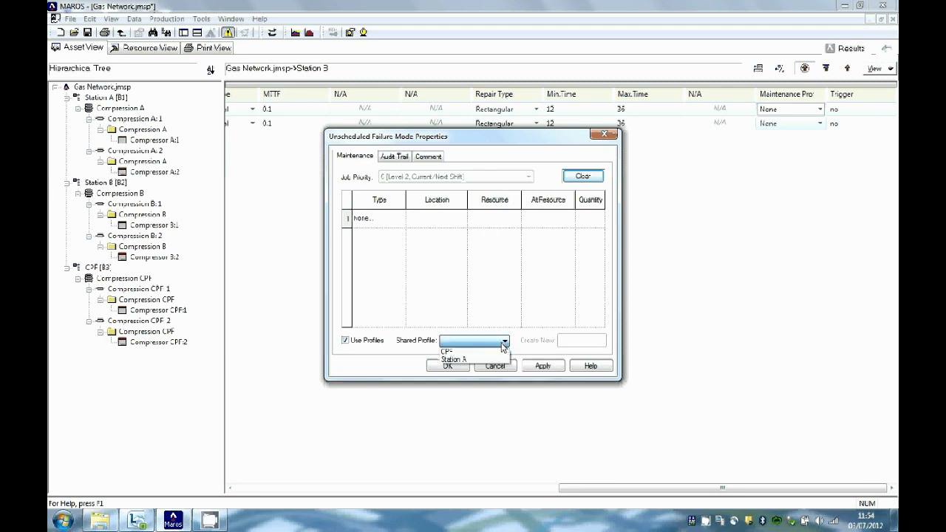
left_click(489, 351)
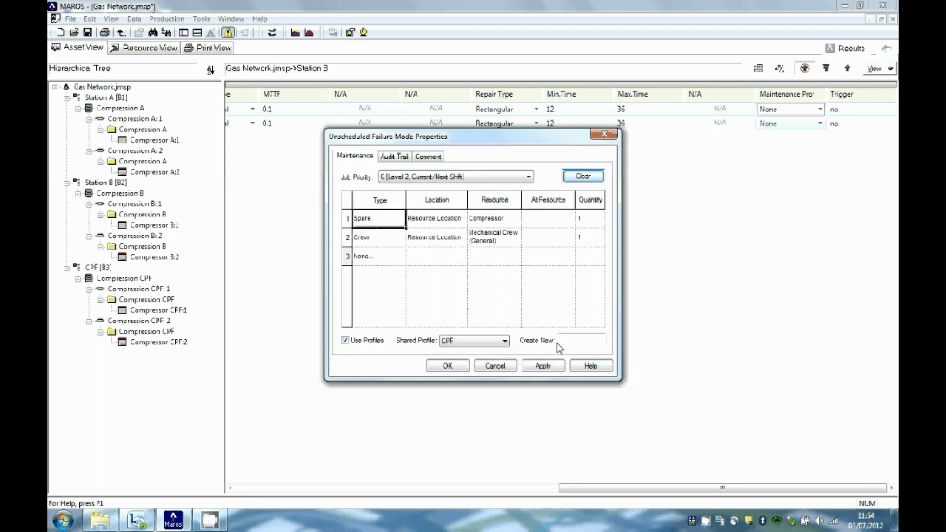
left_click(527, 178)
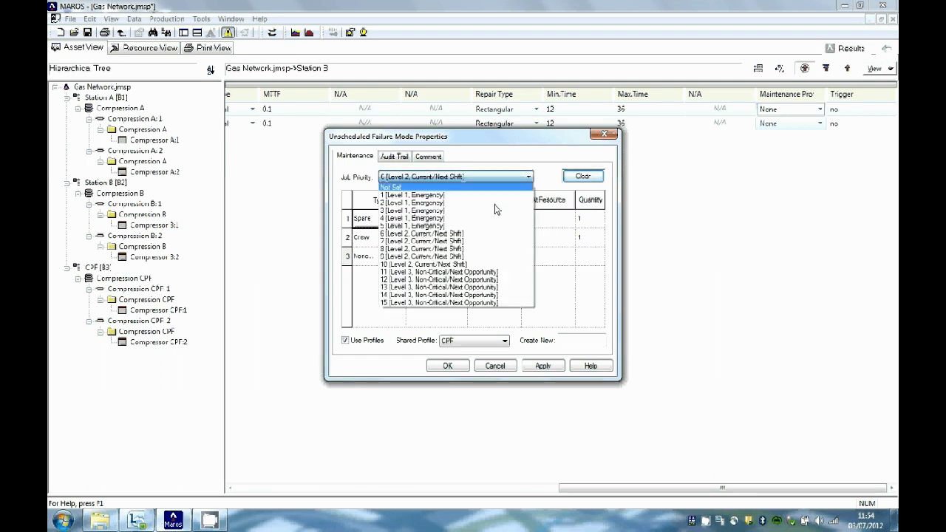
left_click(482, 250)
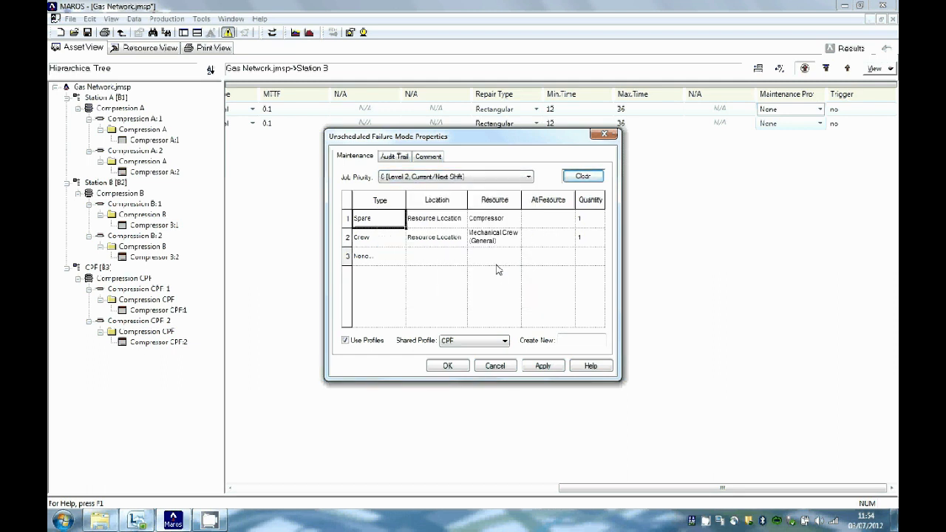
Save this configuration as a new shared profile named Station B and assign it to Station B's second compressor
left_click(579, 340)
type("Station B")
left_click(545, 365)
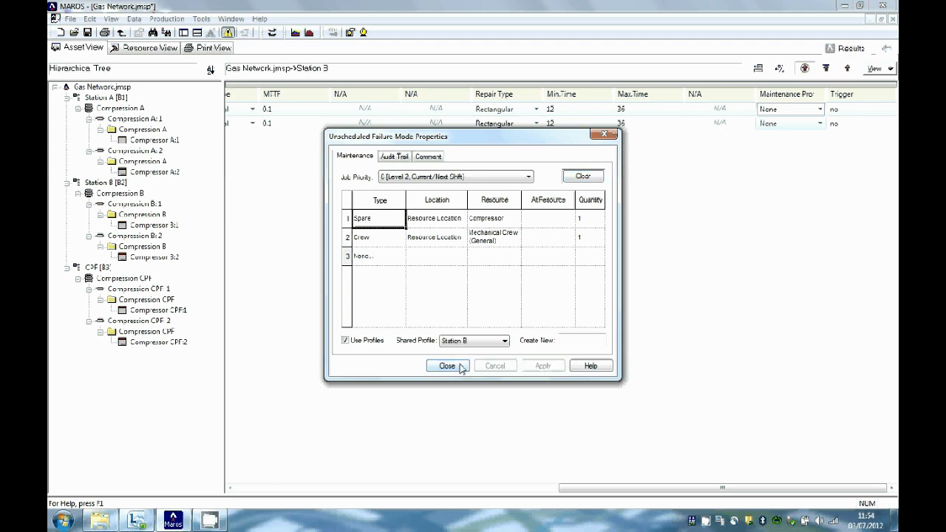
left_click(448, 366)
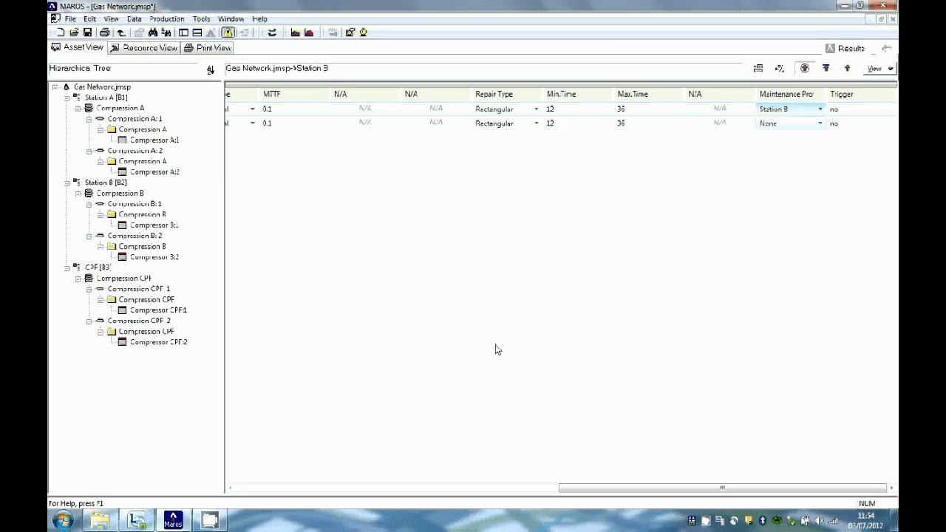
left_click(820, 124)
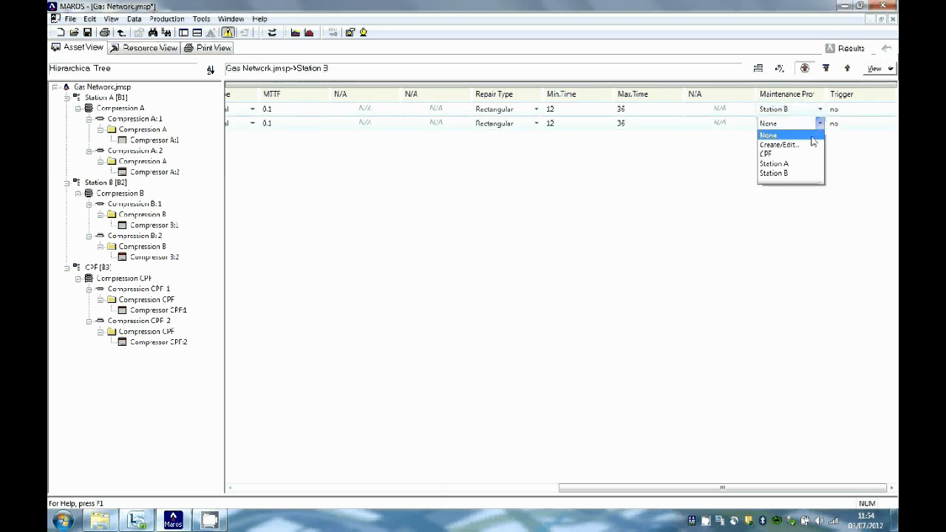
left_click(802, 175)
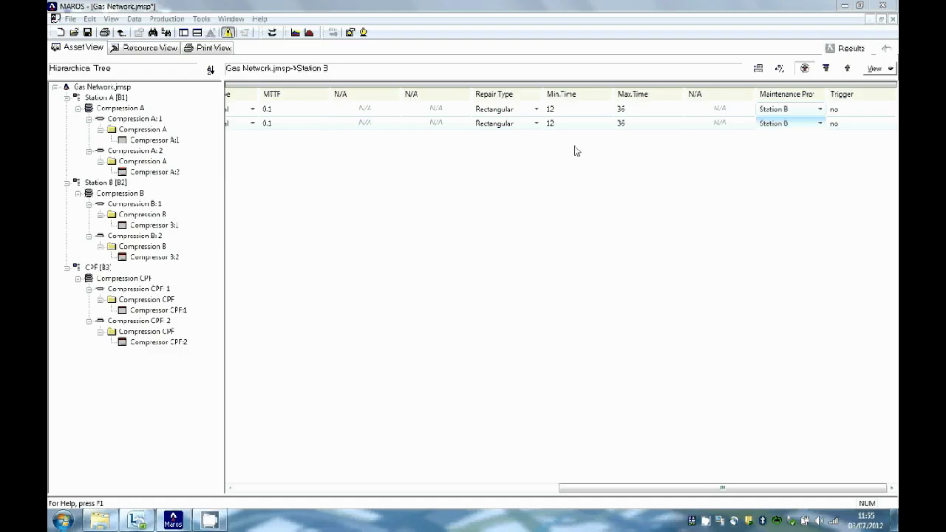
Return to the main diagram view and add a scheduled element to the CPF branch
left_click(875, 68)
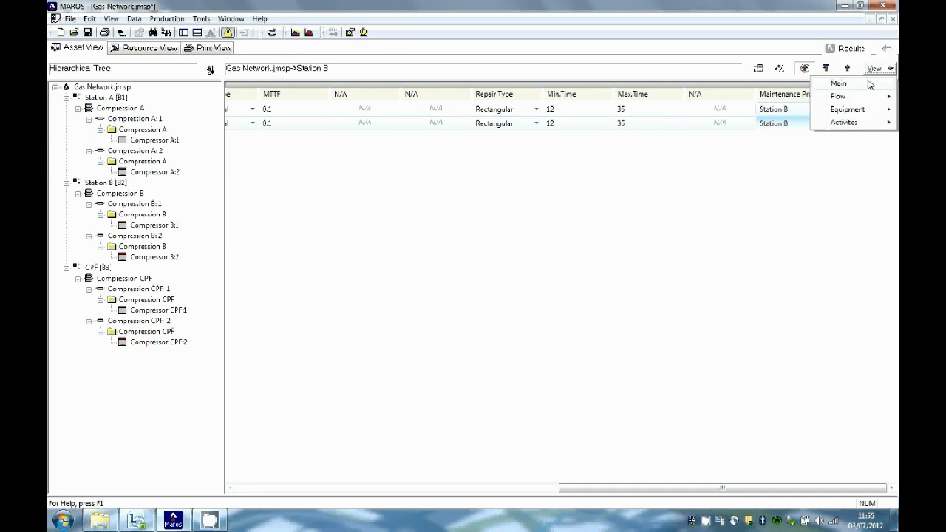
left_click(865, 83)
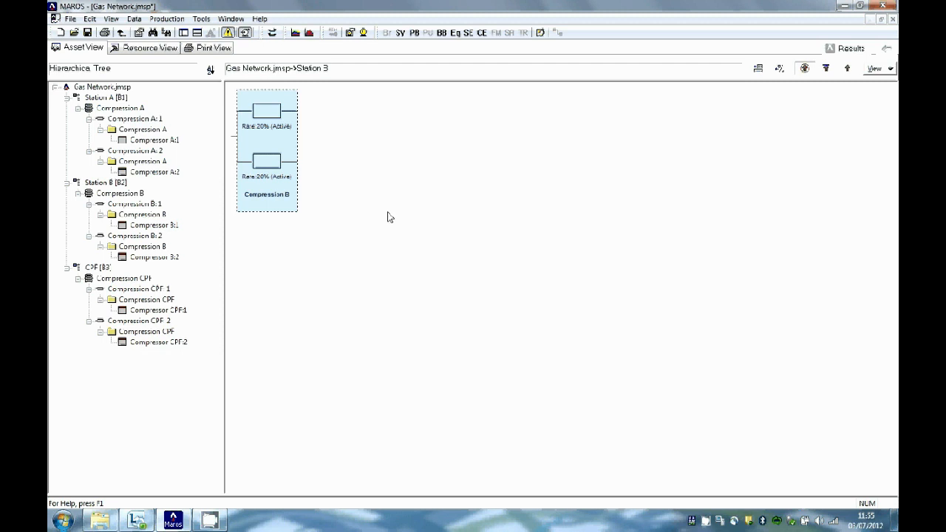
left_click(106, 268)
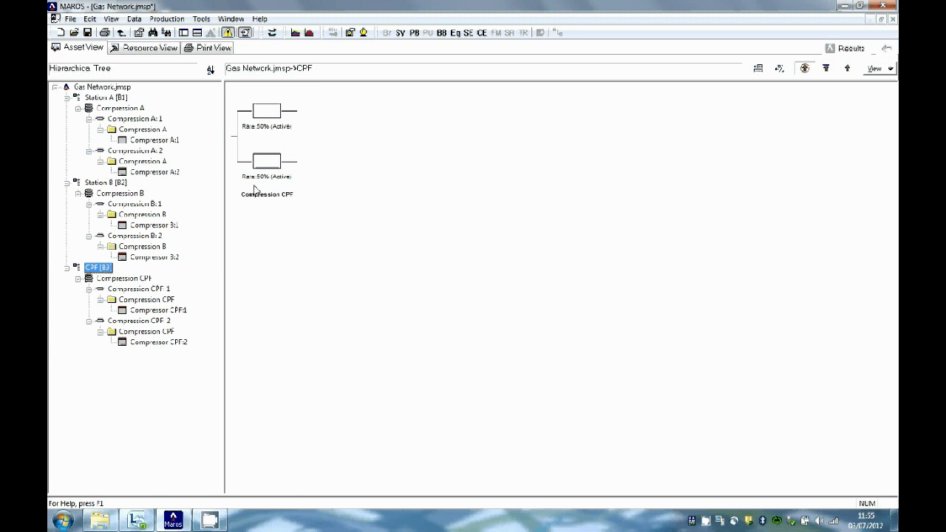
left_click(469, 34)
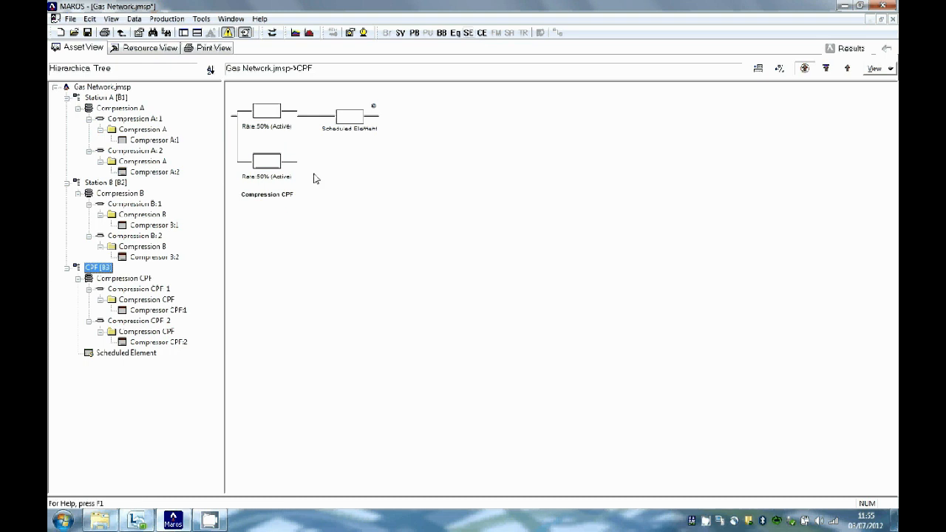
Add a scheduled activity to the CPF branch's scheduled element with the activity reference code ASD
double_click(359, 117)
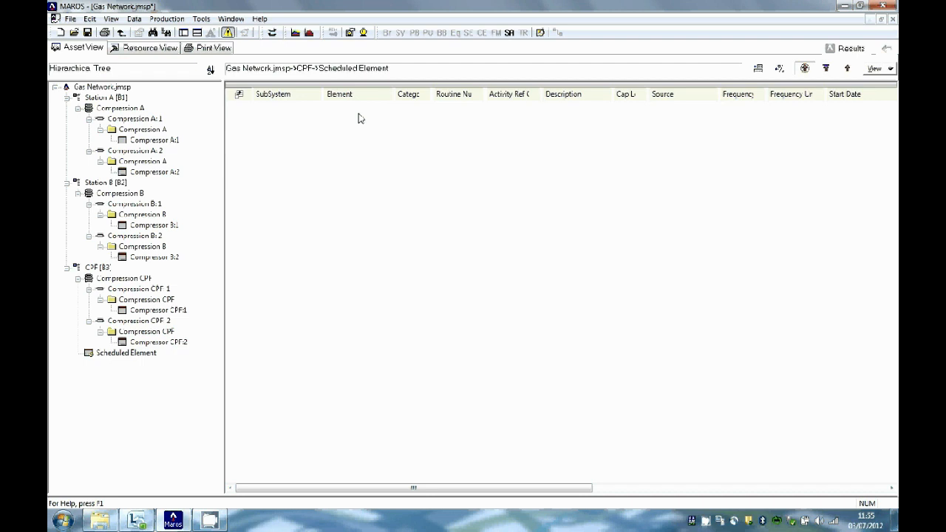
left_click(509, 33)
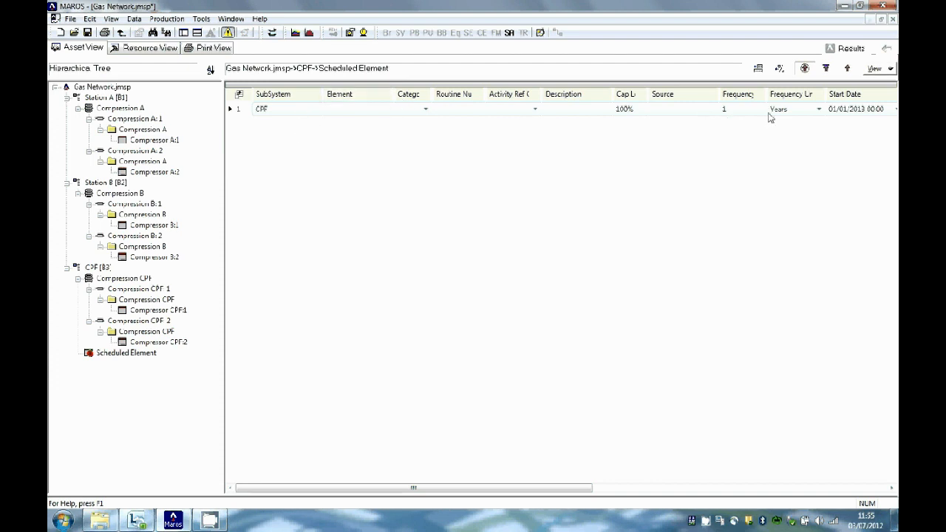
left_click(535, 109)
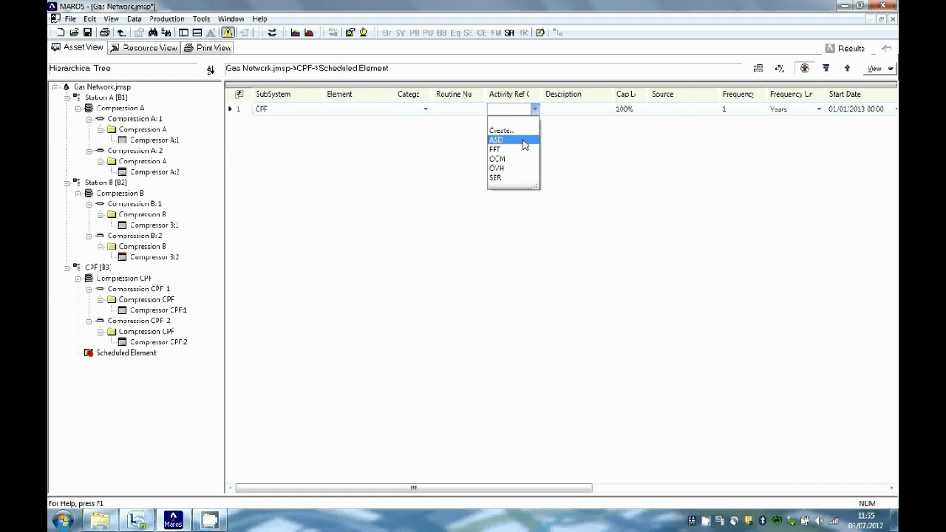
left_click(522, 141)
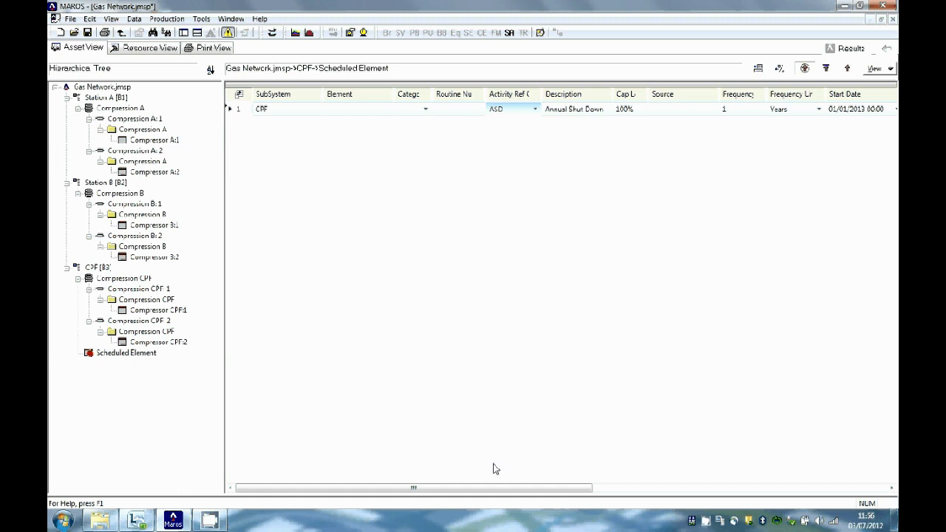
Give the annual shutdown on the CPF's scheduled element a constant repair time of 168 hours
left_click_drag(502, 487, 699, 499)
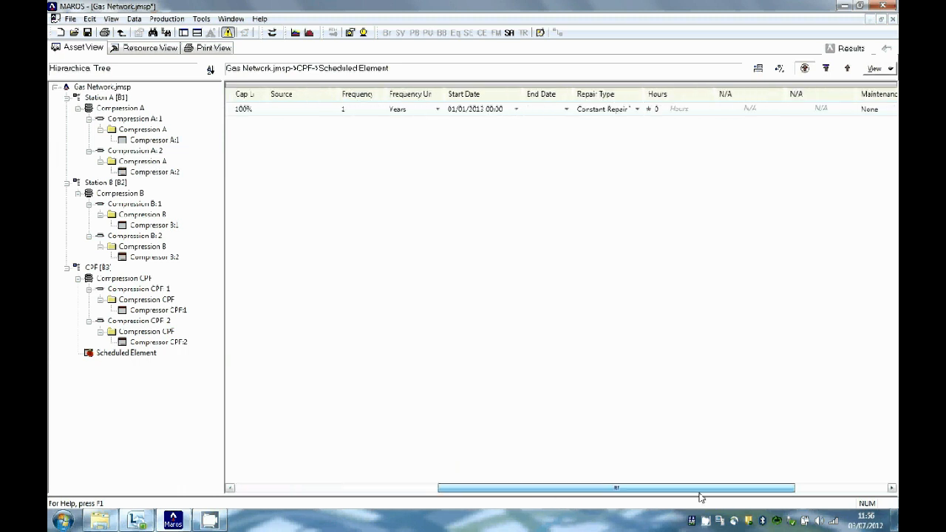
left_click(633, 108)
left_click(638, 126)
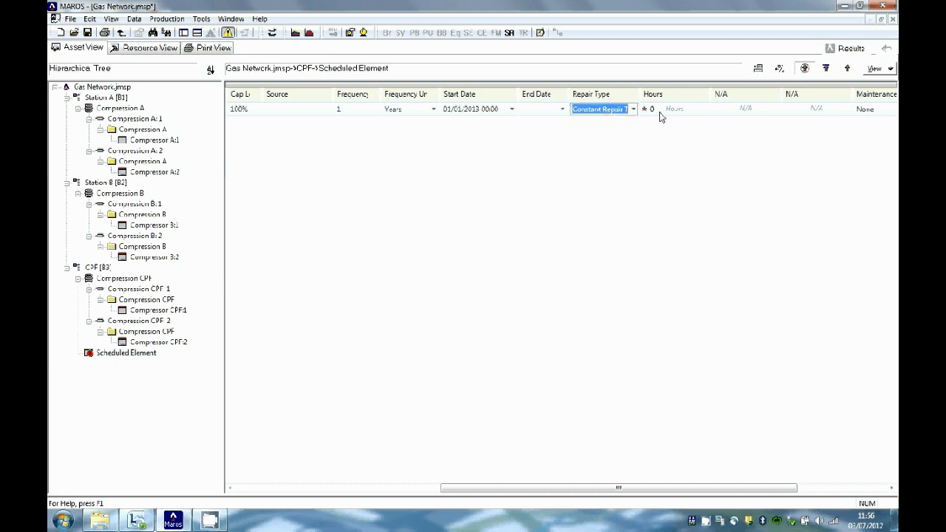
left_click(661, 111)
type("16")
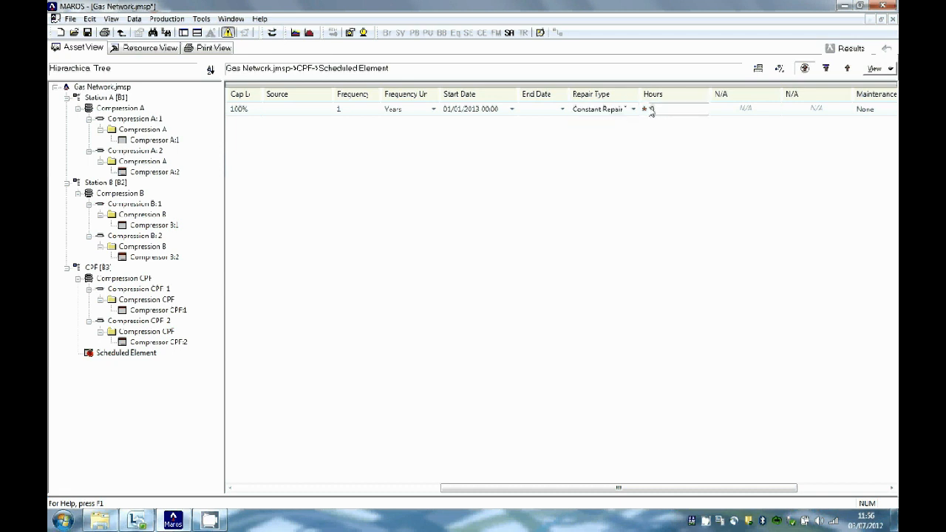
type("8")
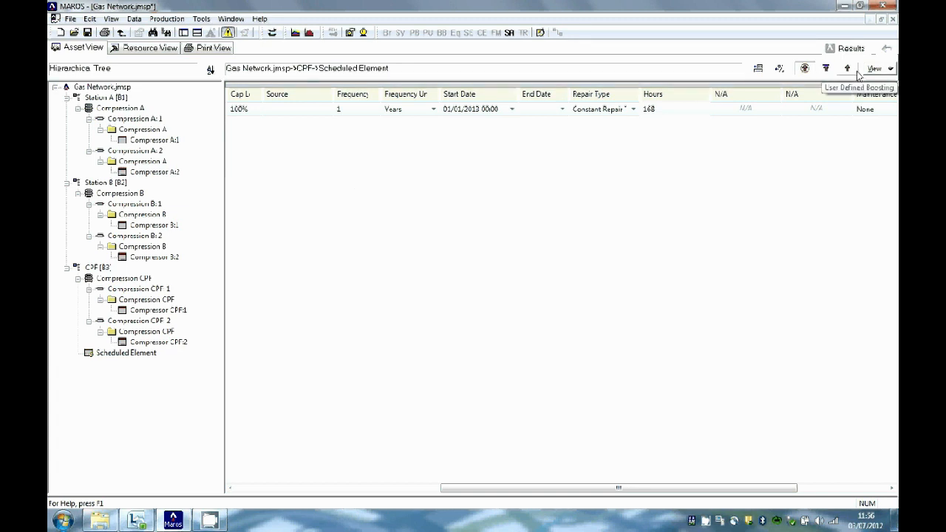
Open the network's flow profile table and switch it to the sales profile of the CPF
left_click(890, 68)
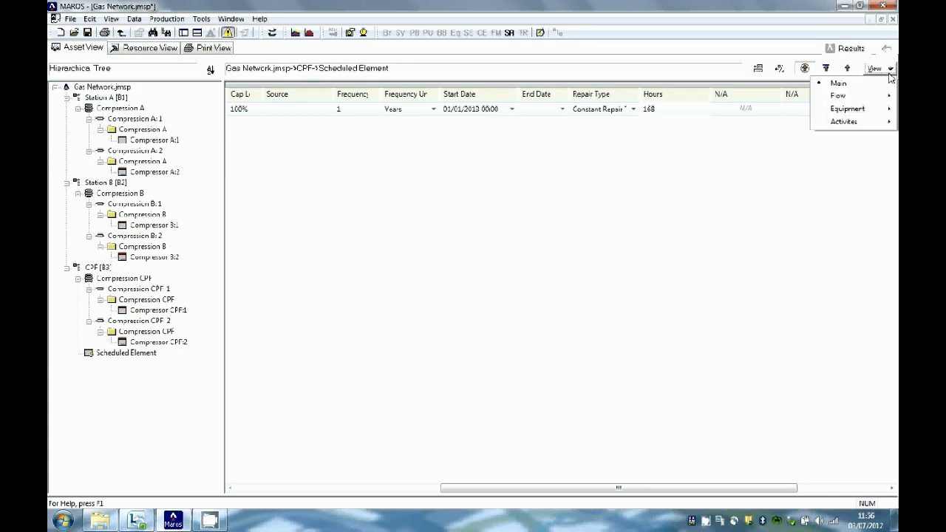
mouse_move(857, 108)
left_click(787, 103)
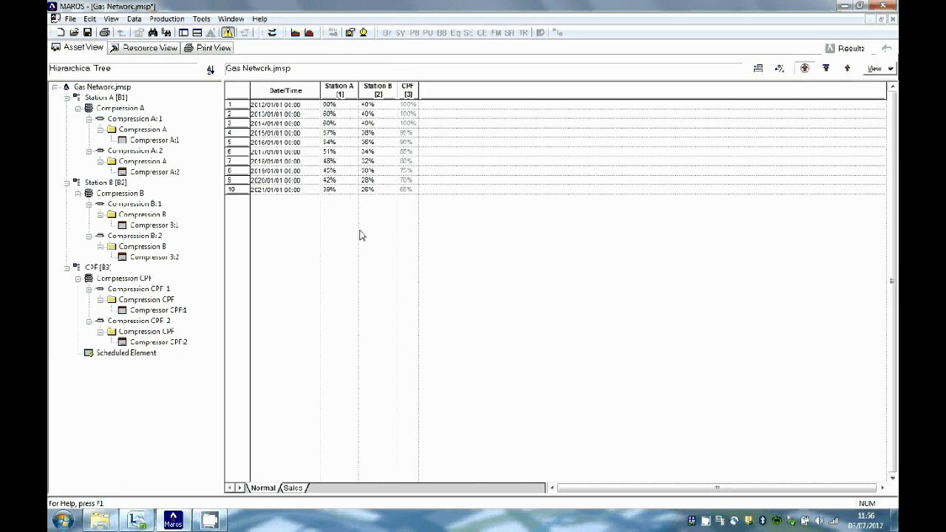
left_click(293, 488)
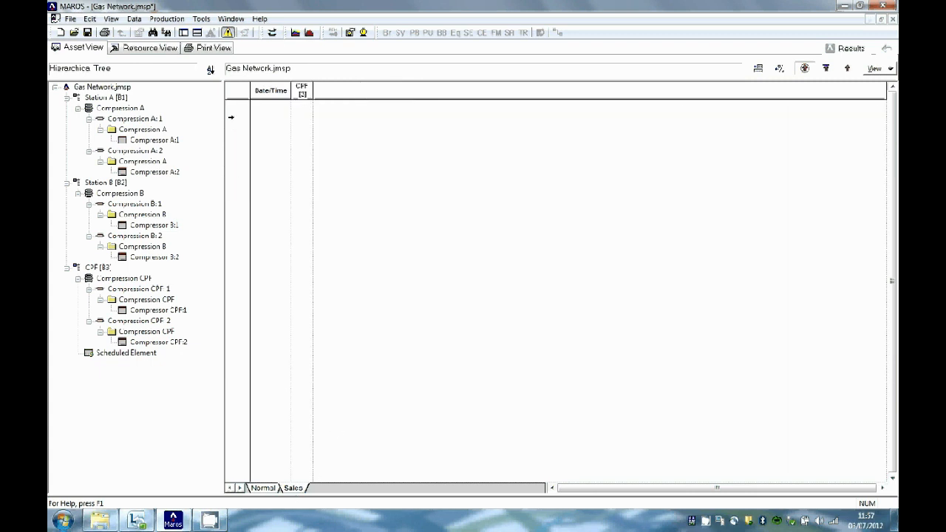
Insert a date series of 20 rows in the CPF sales profile, starting 2012/01/01 with a step of 6 months
right_click(230, 117)
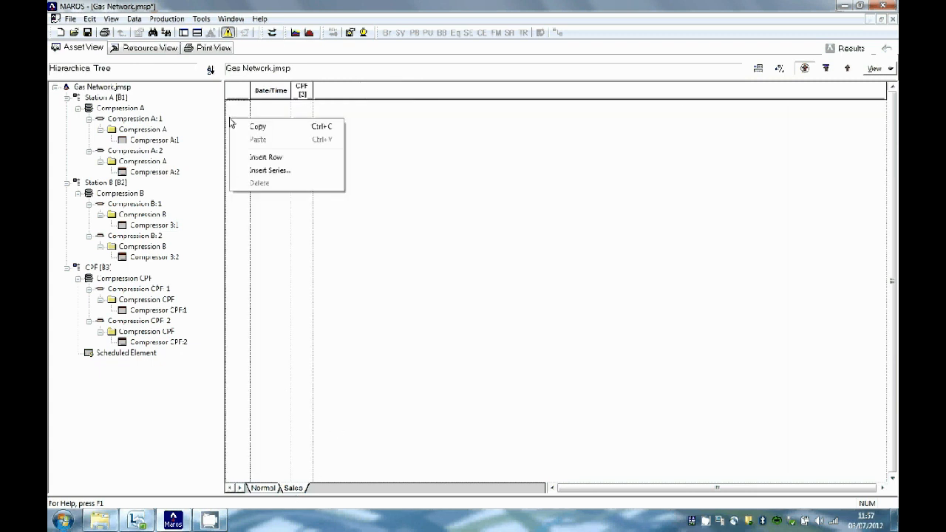
left_click(265, 170)
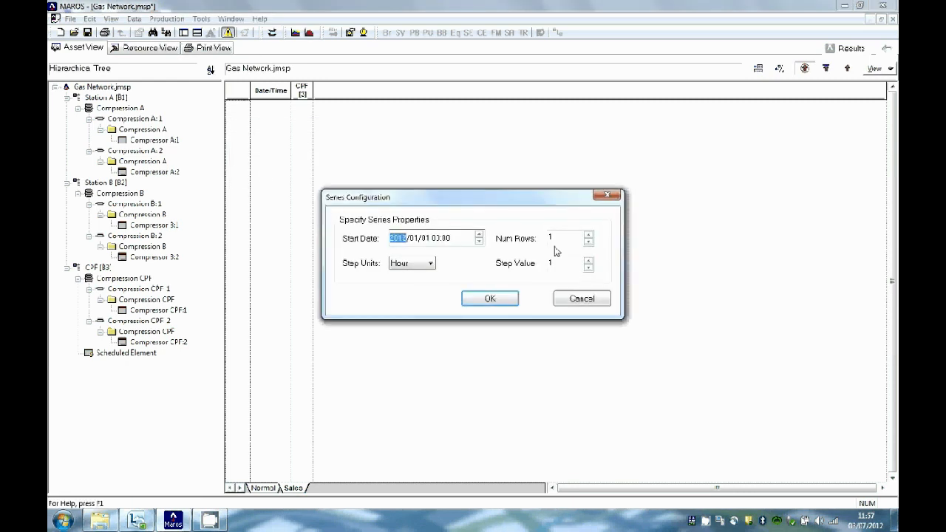
left_click(588, 235)
left_click(588, 235)
left_click(589, 235)
left_click(589, 235)
left_click(588, 235)
left_click(589, 235)
left_click(588, 235)
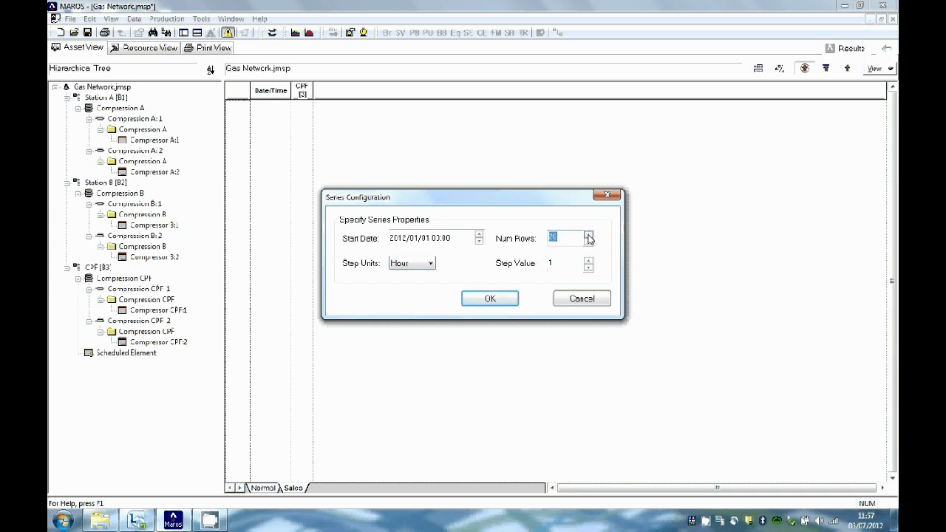
left_click(589, 261)
left_click(588, 261)
left_click(588, 261)
left_click(589, 261)
left_click(588, 261)
left_click(427, 267)
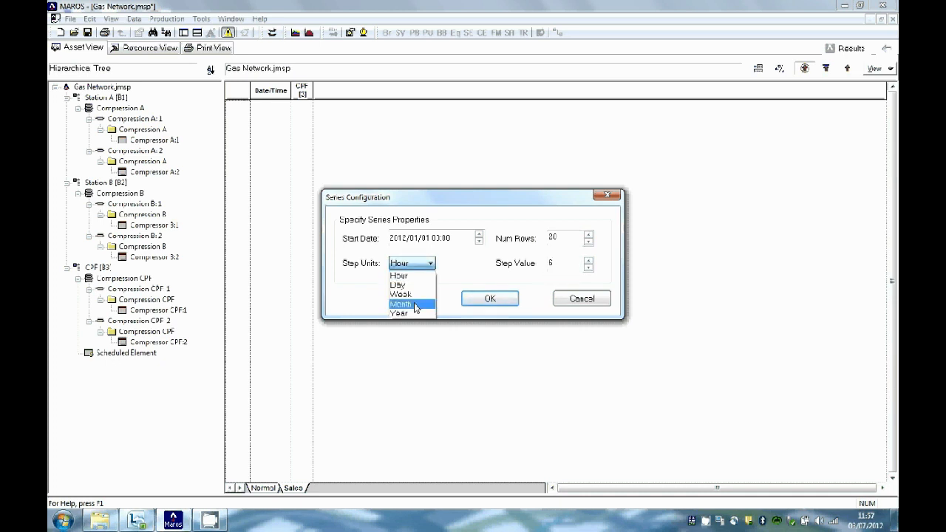
left_click(416, 305)
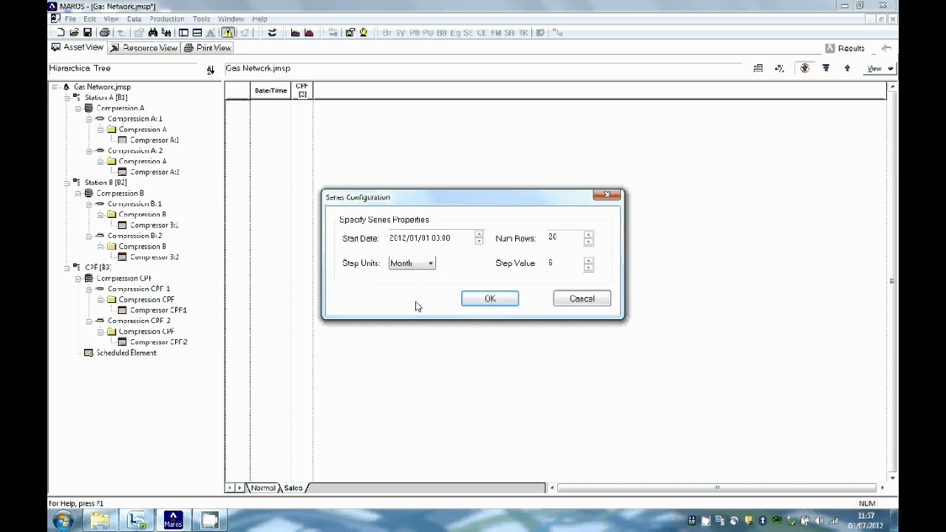
left_click(490, 299)
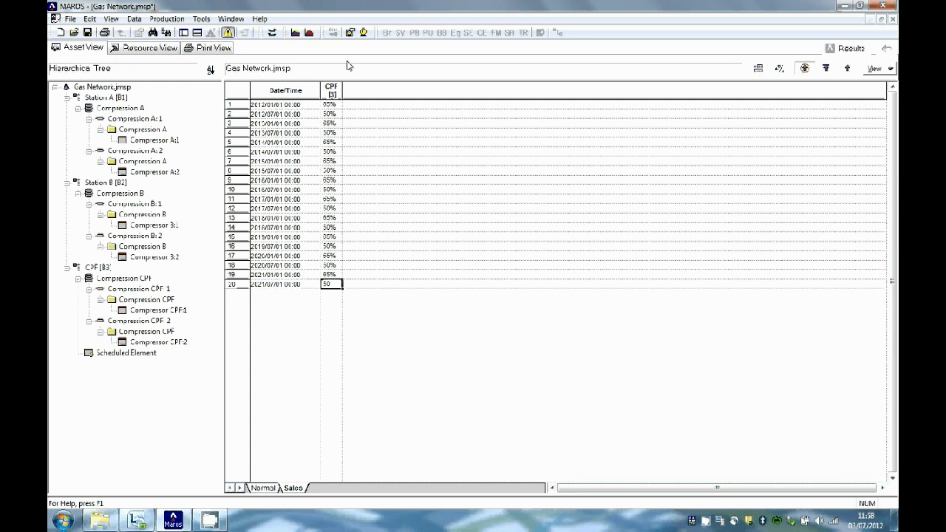
Examine the feedstock profile chart for the CPF branch and the sales profile chart for all years, closing each one
left_click(295, 34)
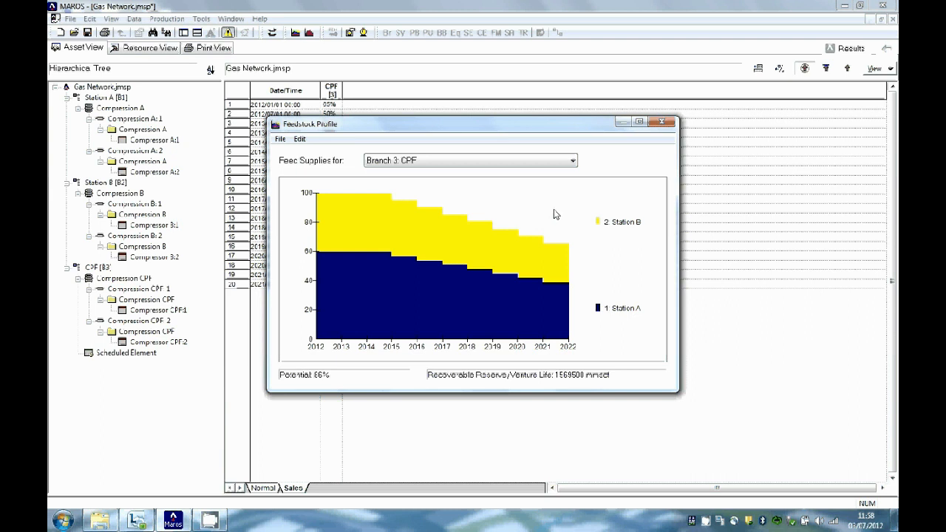
left_click(661, 123)
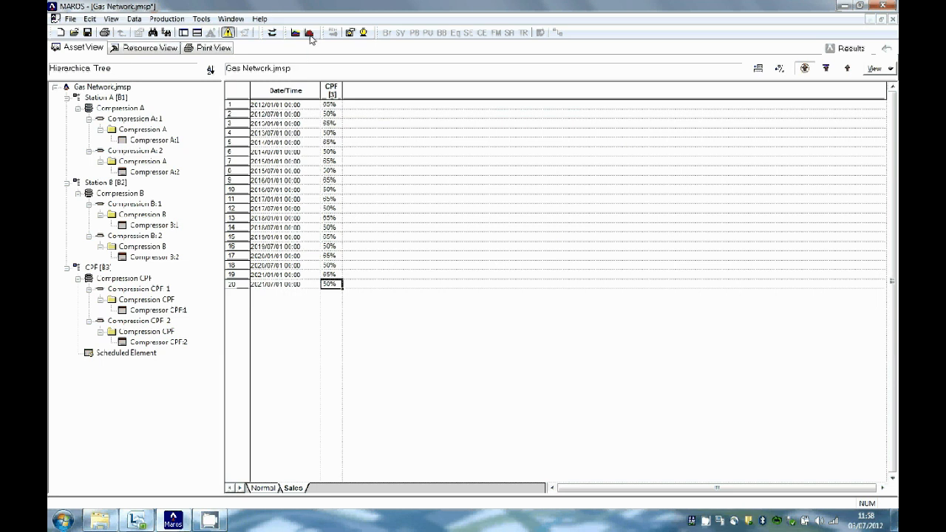
left_click(310, 34)
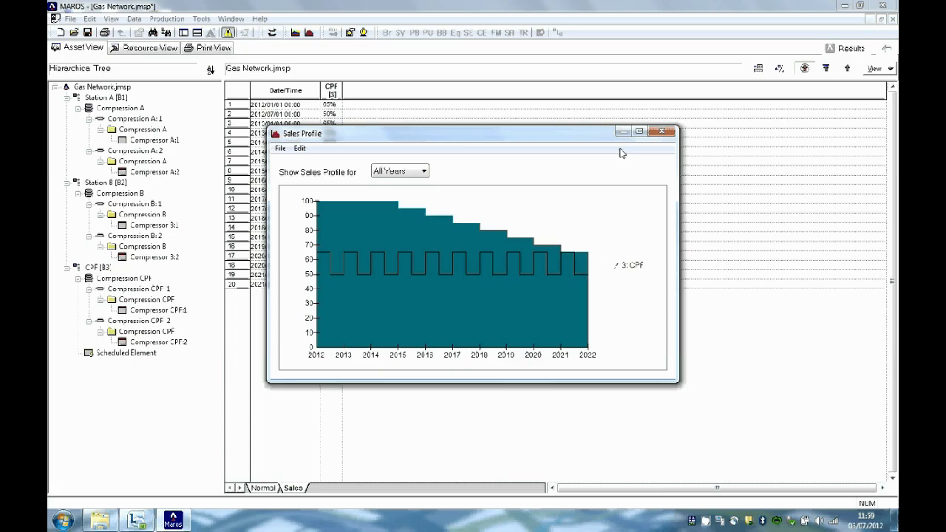
left_click(662, 133)
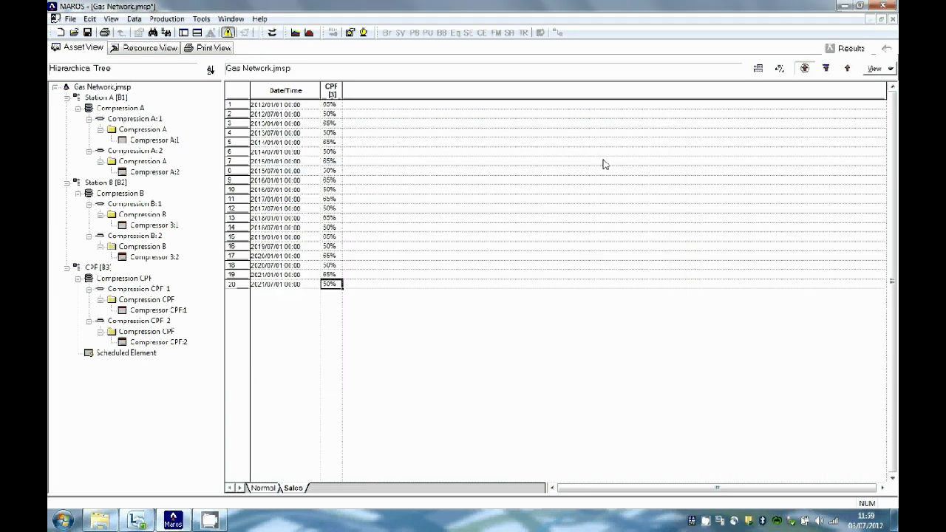
Save the model and run the simulation for a 10-year system life at standard resolution with maintenance modelling enabled
left_click(363, 34)
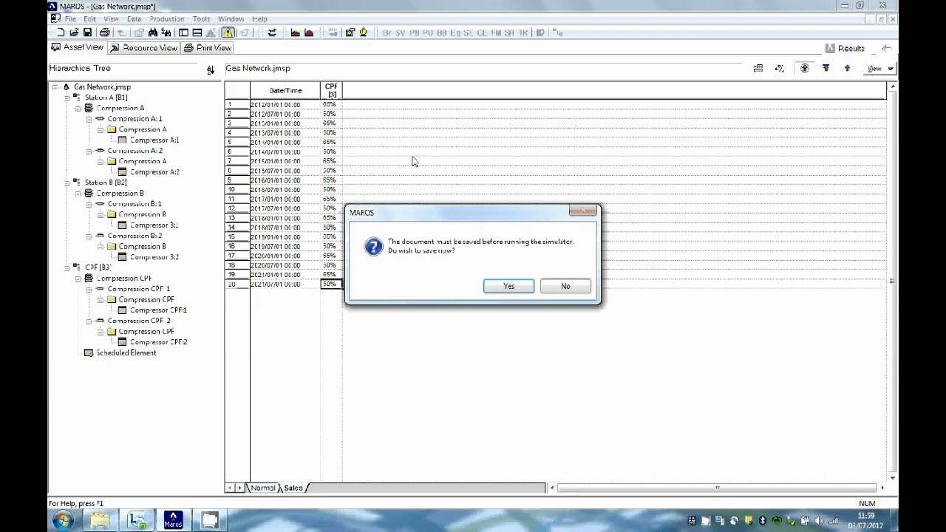
left_click(499, 287)
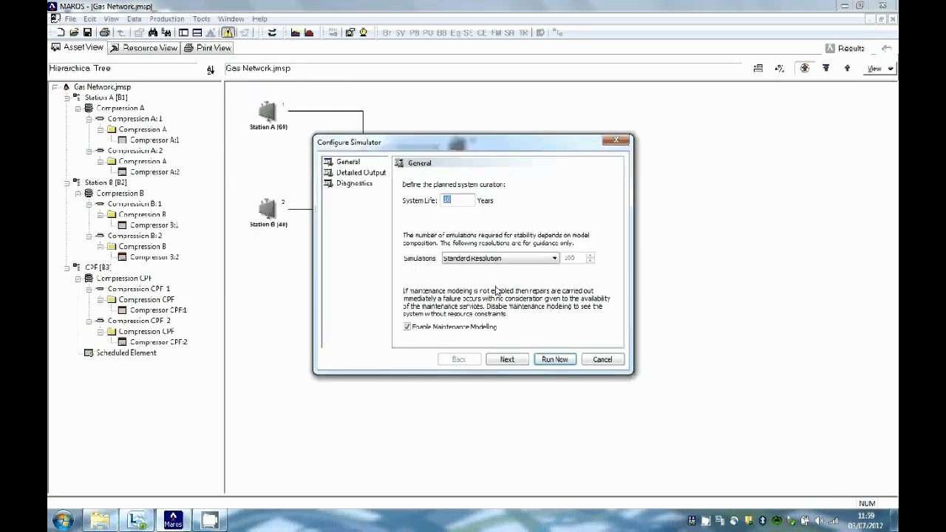
left_click(557, 359)
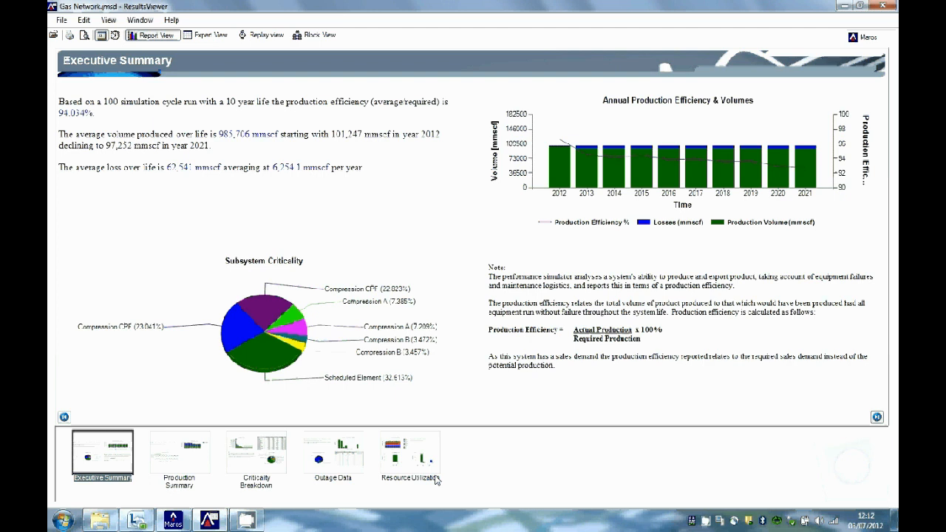
Review the Production Summary report and the expert view's Performance Summary of the simulation results
left_click(192, 467)
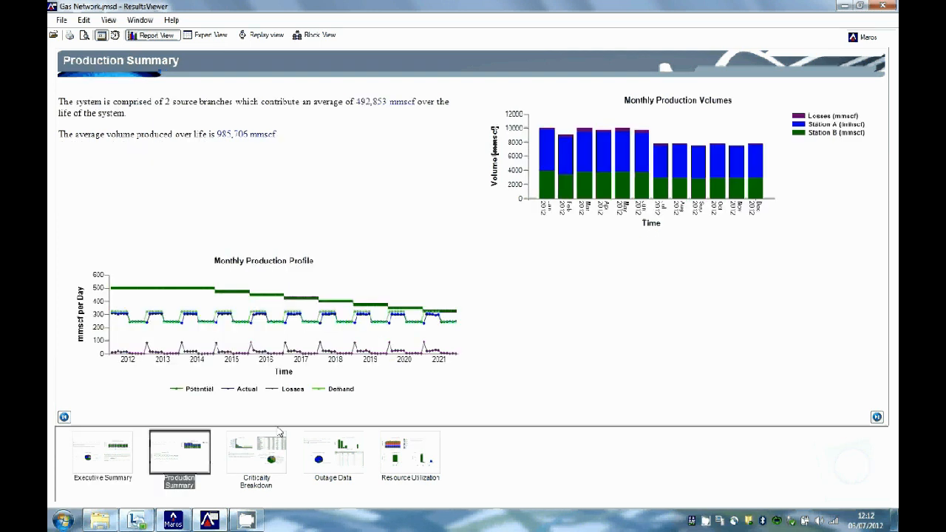
mouse_move(339, 402)
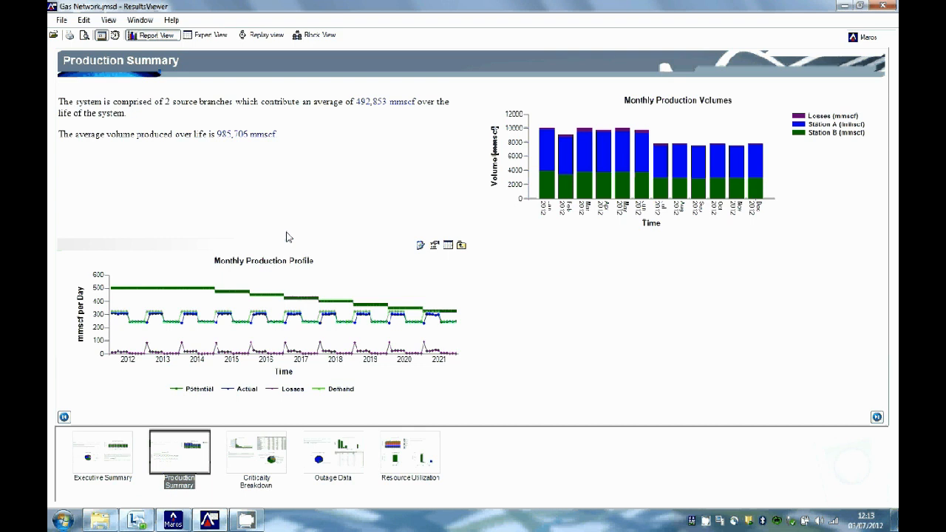
left_click(211, 35)
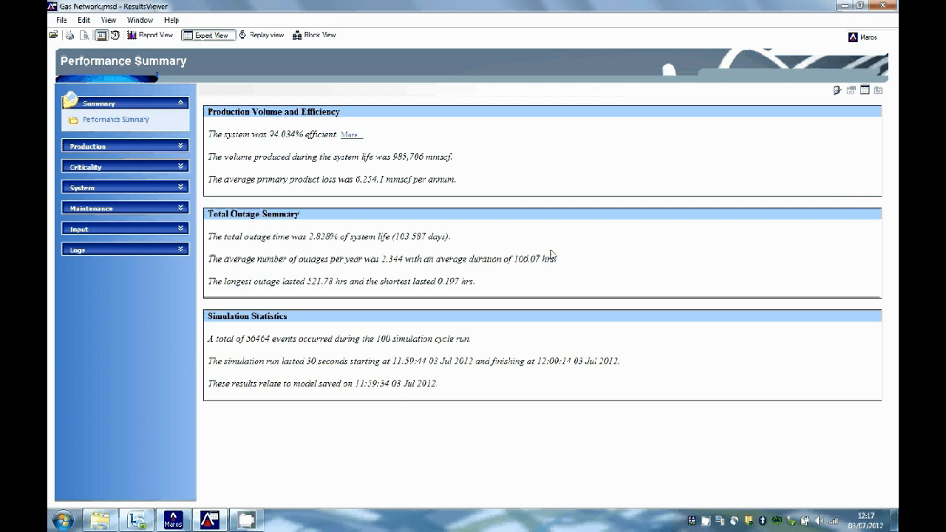
Return to the Executive Summary report and drill the 2012 production efficiency and volumes chart down from monthly to daily values
left_click(144, 37)
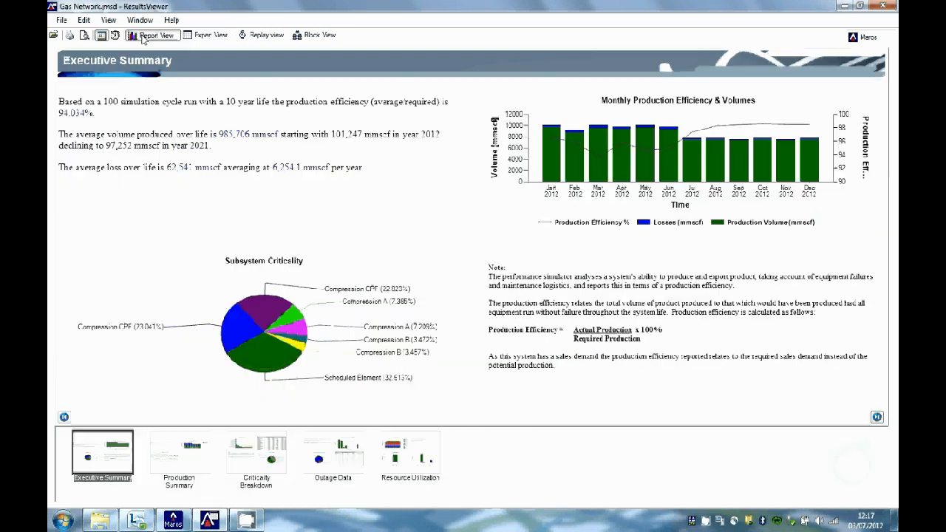
mouse_move(184, 285)
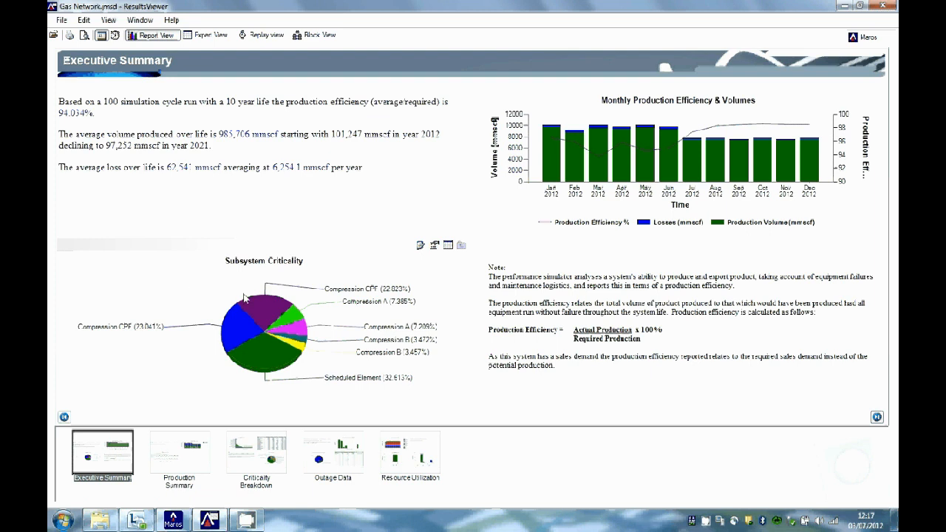
mouse_move(428, 211)
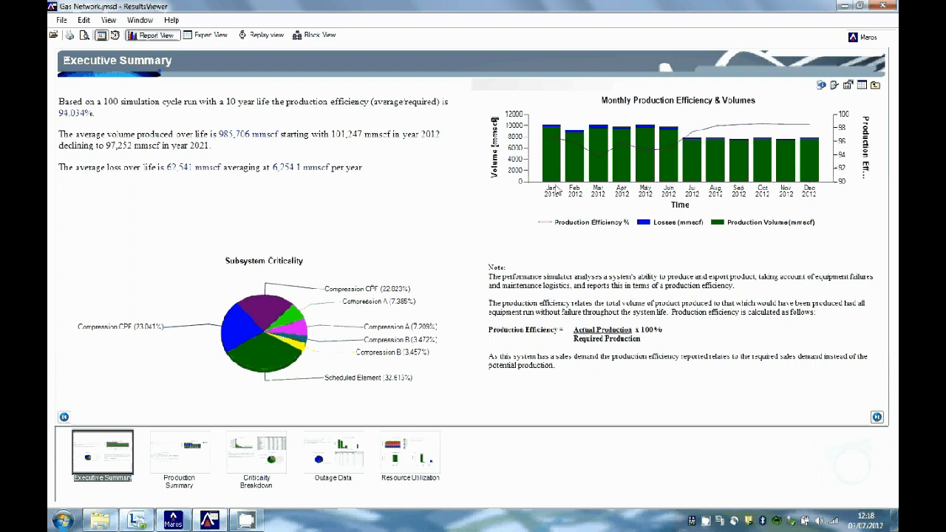
left_click(673, 163)
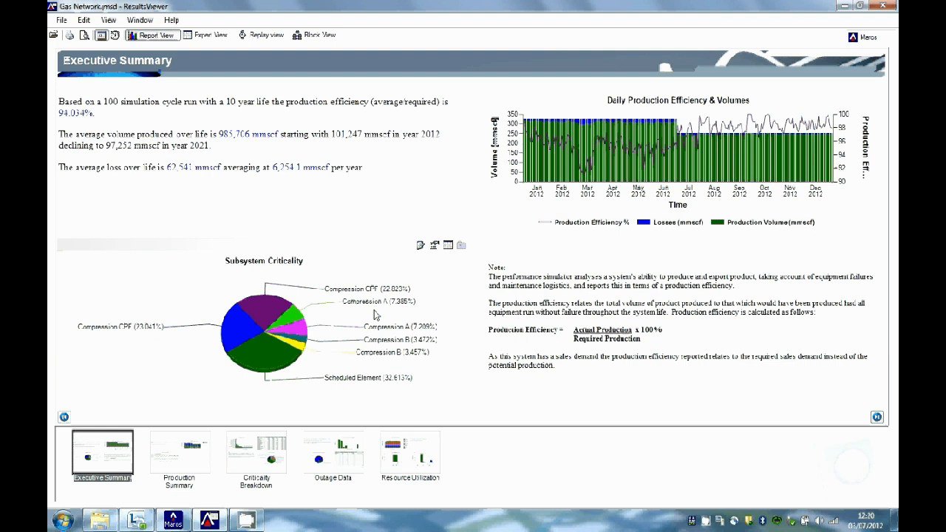
Drill into the Scheduled Element and largest Compression CPF slices of the subsystem criticality chart, returning to the full chart each time
left_click(266, 370)
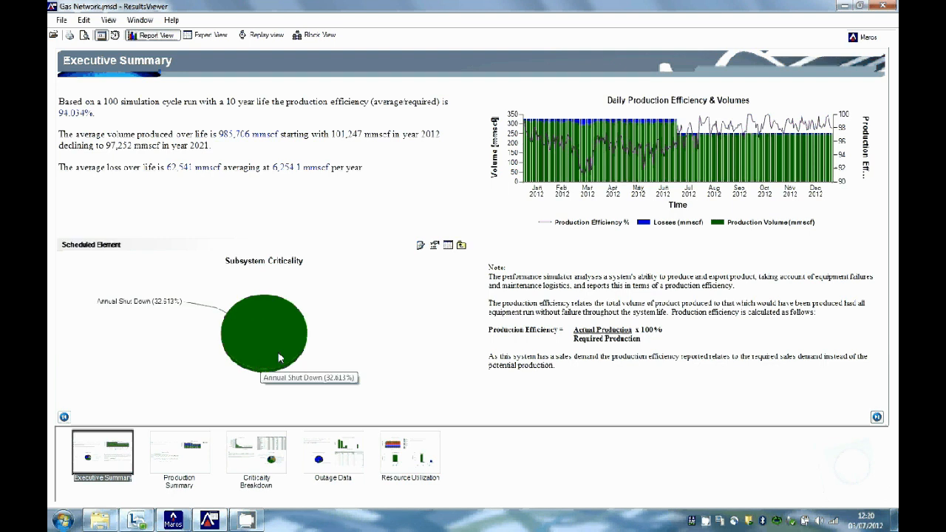
left_click(461, 245)
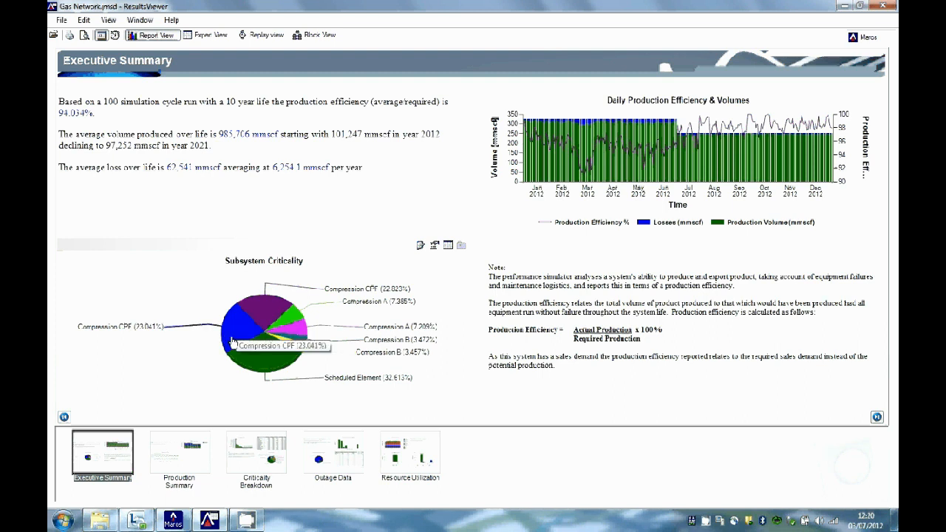
left_click(230, 337)
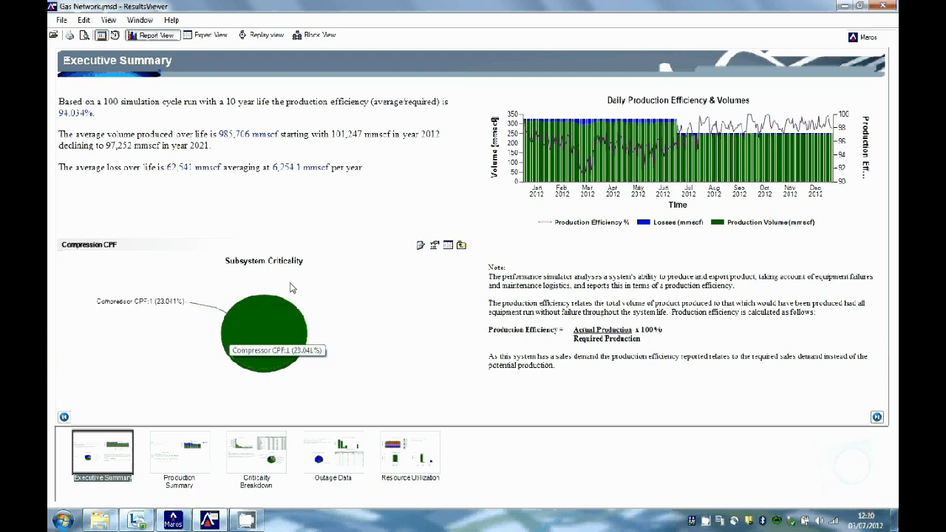
left_click(461, 246)
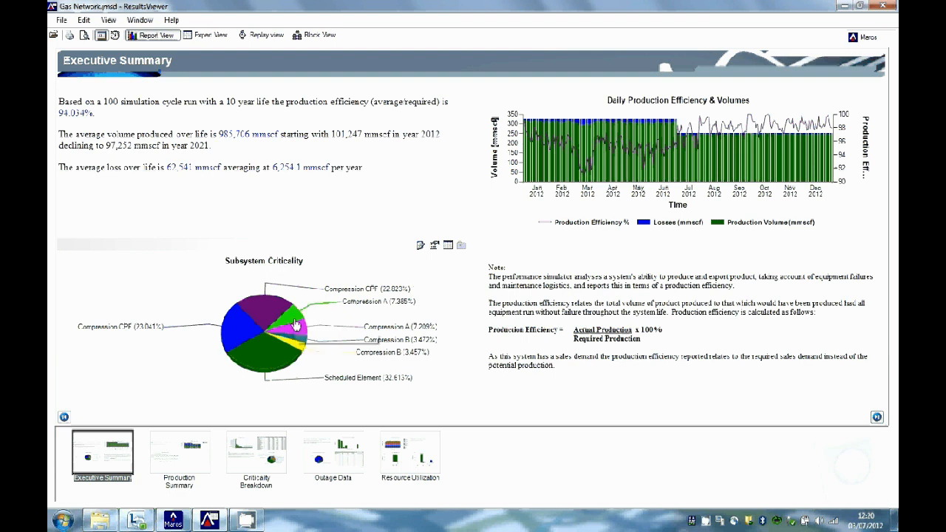
mouse_move(293, 319)
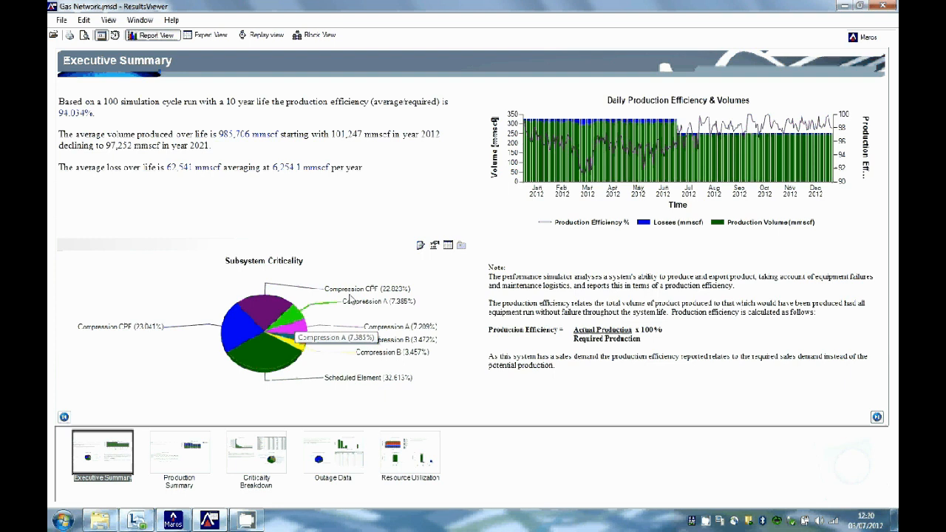
Display the subsystem criticality results as a table and view the Scheduled Element entry in the MAROS model
left_click(448, 245)
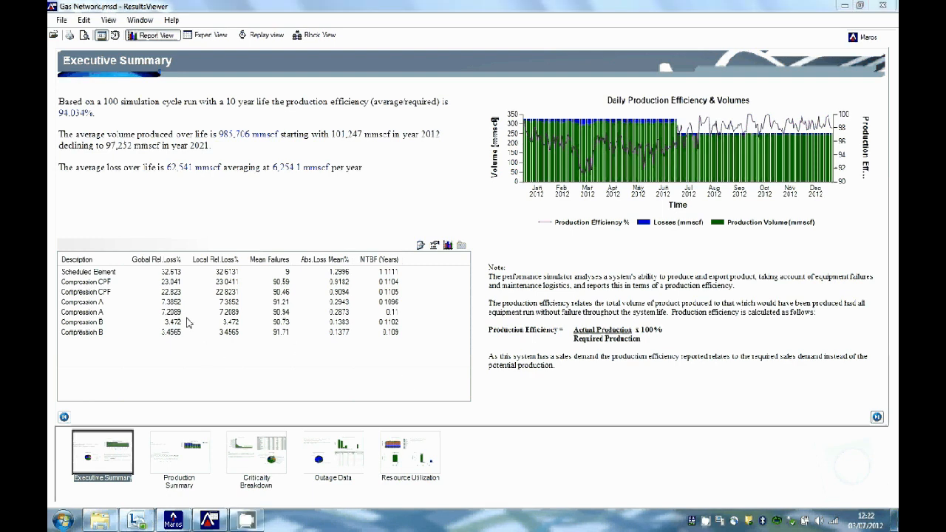
right_click(114, 275)
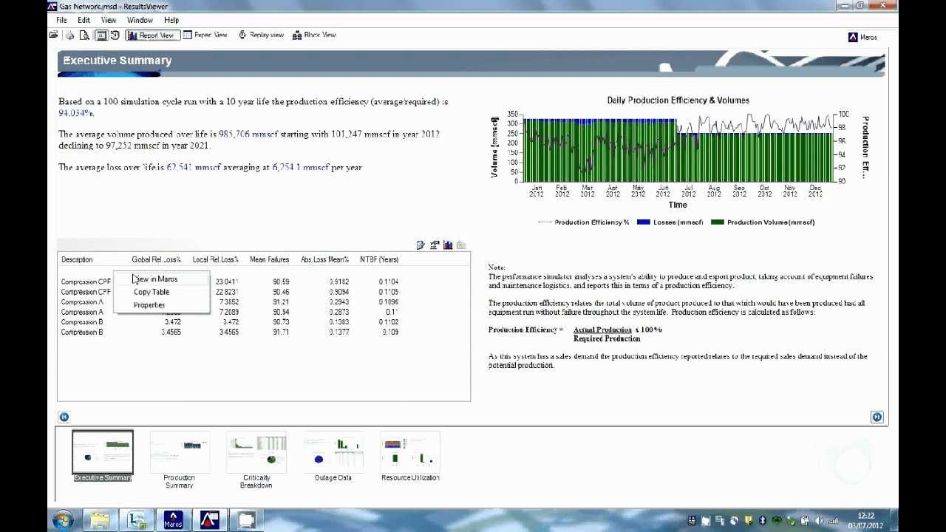
left_click(144, 280)
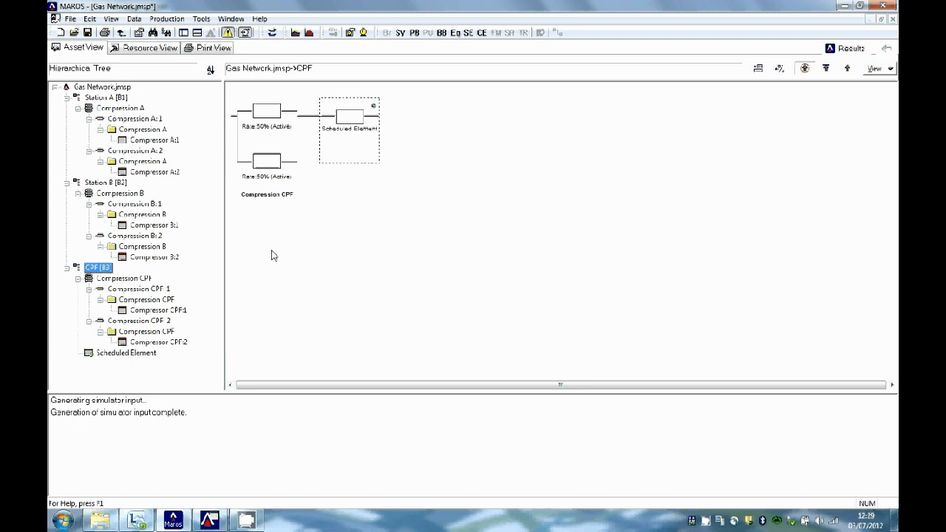
Add a new gas bank to the Security of Supply data with a volume of 250 mmscf
left_click(181, 18)
left_click(188, 50)
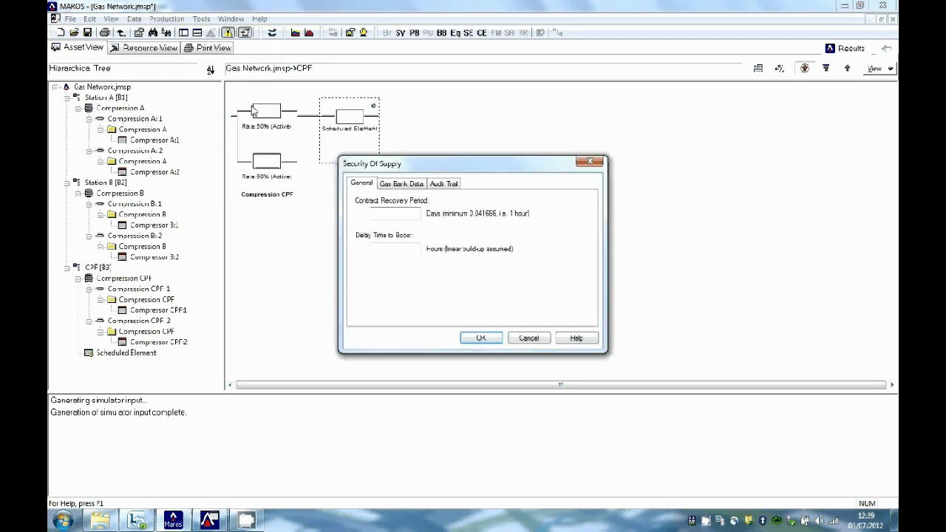
left_click(399, 184)
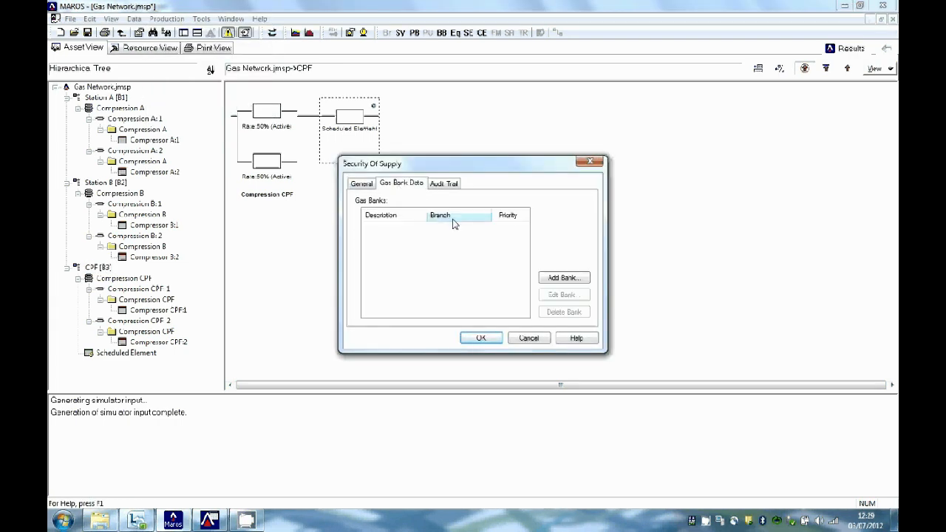
left_click(574, 280)
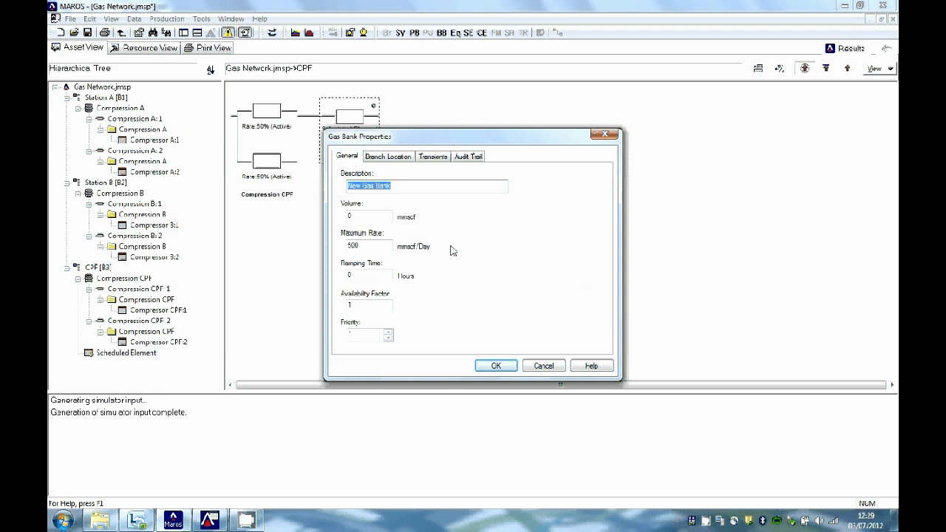
key("Tab")
type("250")
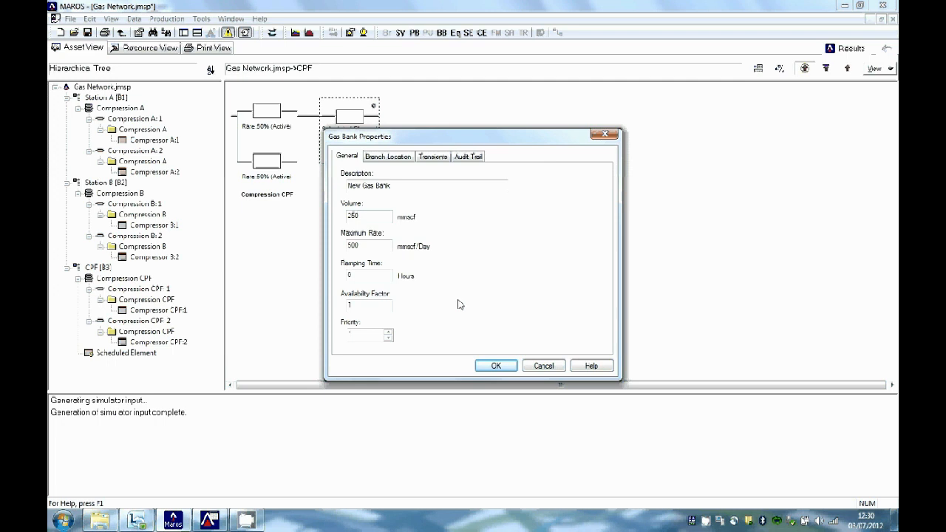
Locate the new gas bank on the 3 CPF branch and accept the Security of Supply settings
left_click(392, 156)
left_click(353, 205)
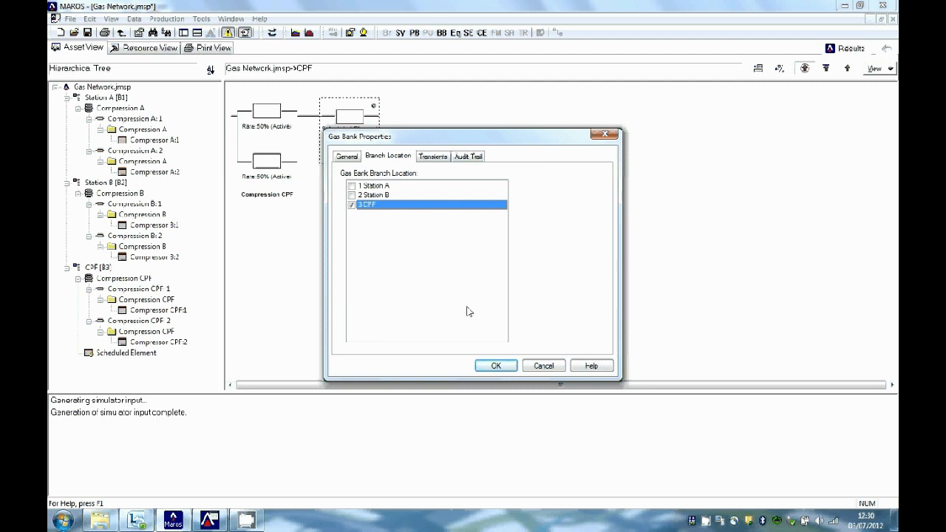
left_click(498, 366)
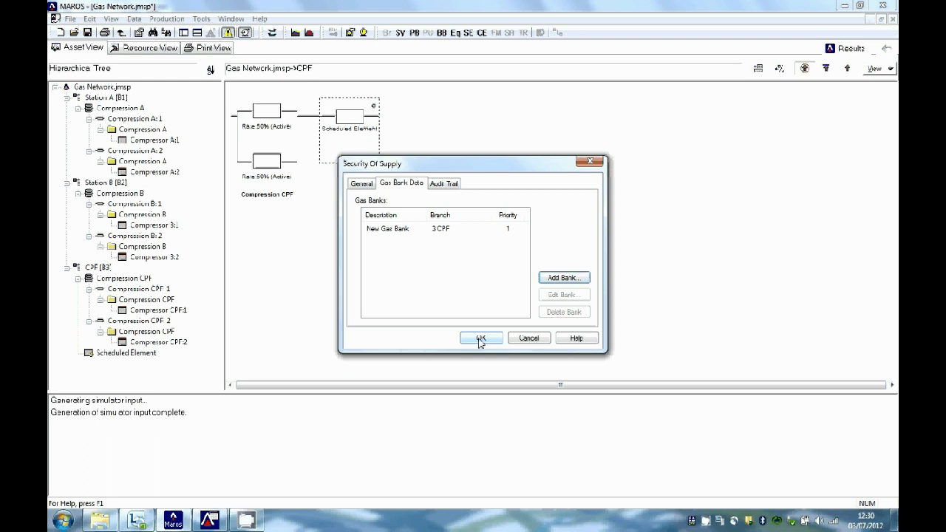
left_click(481, 338)
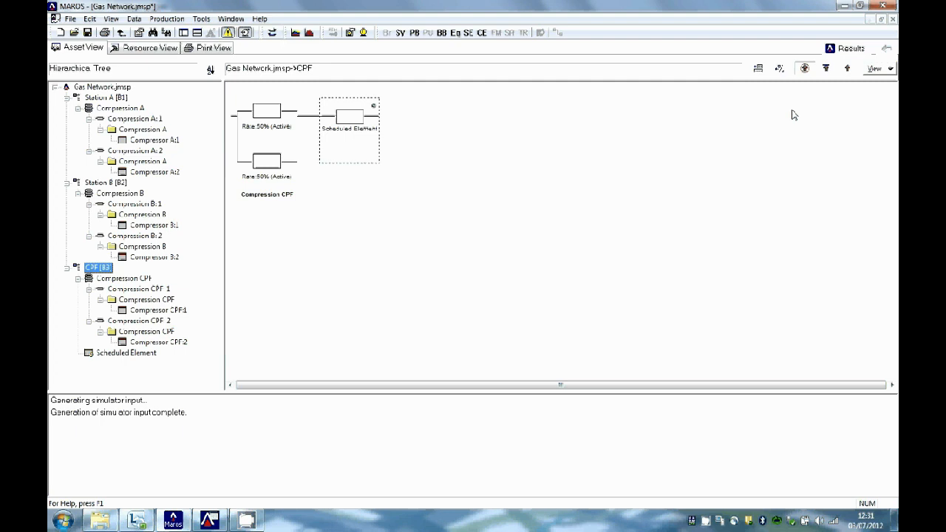
Start the simulator on the gas network model, saving the document for the run
left_click(825, 70)
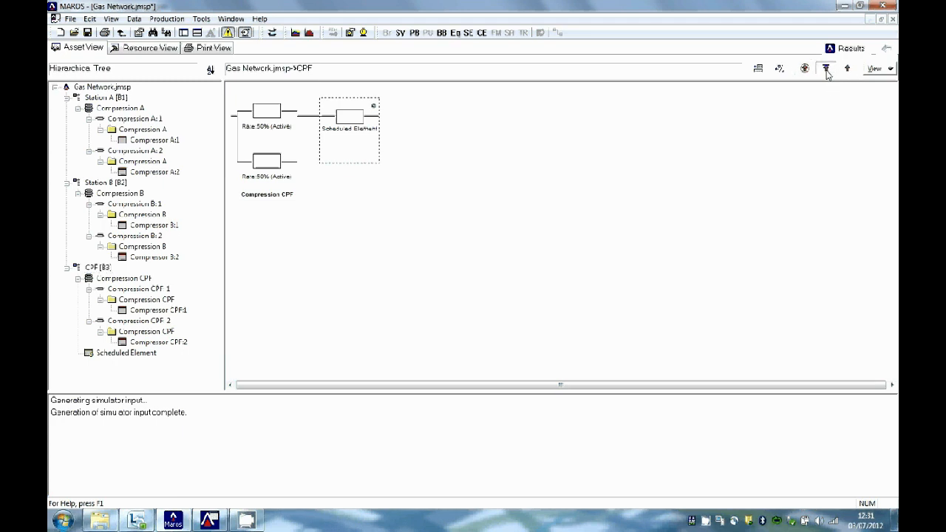
left_click(365, 34)
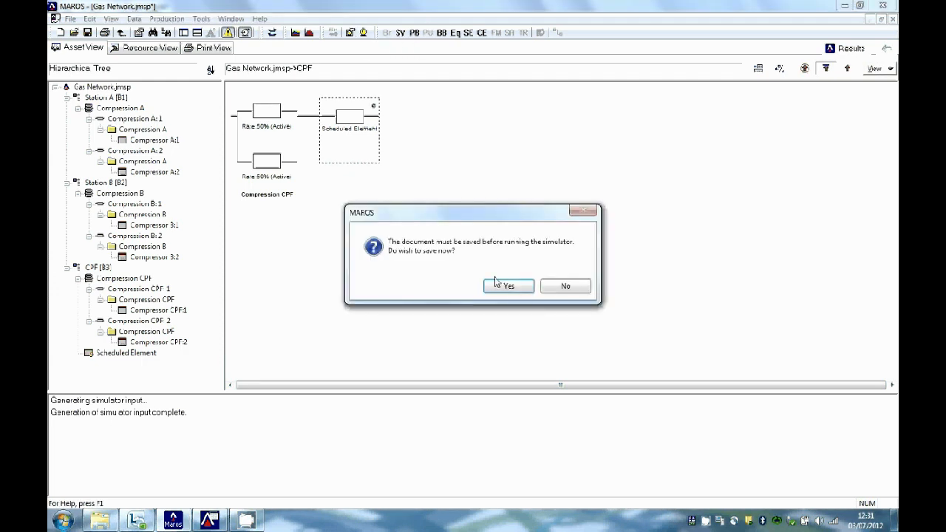
left_click(507, 286)
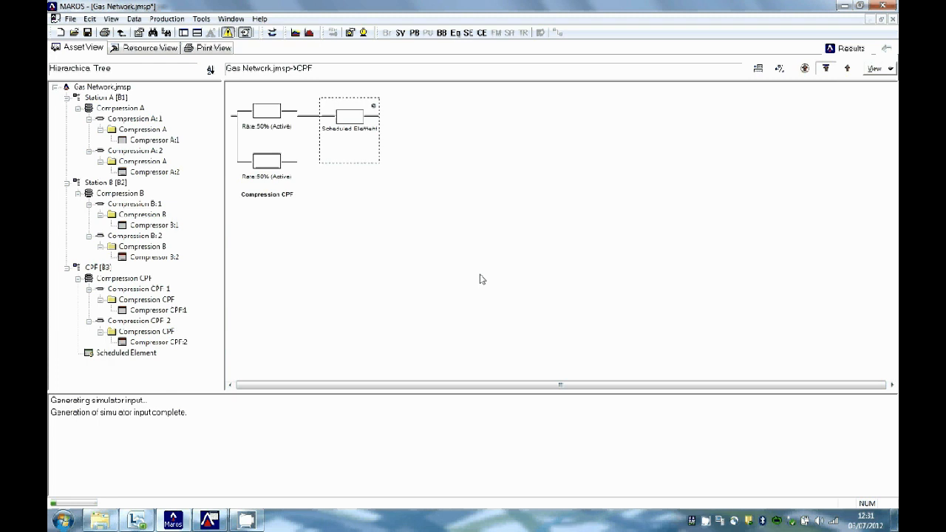